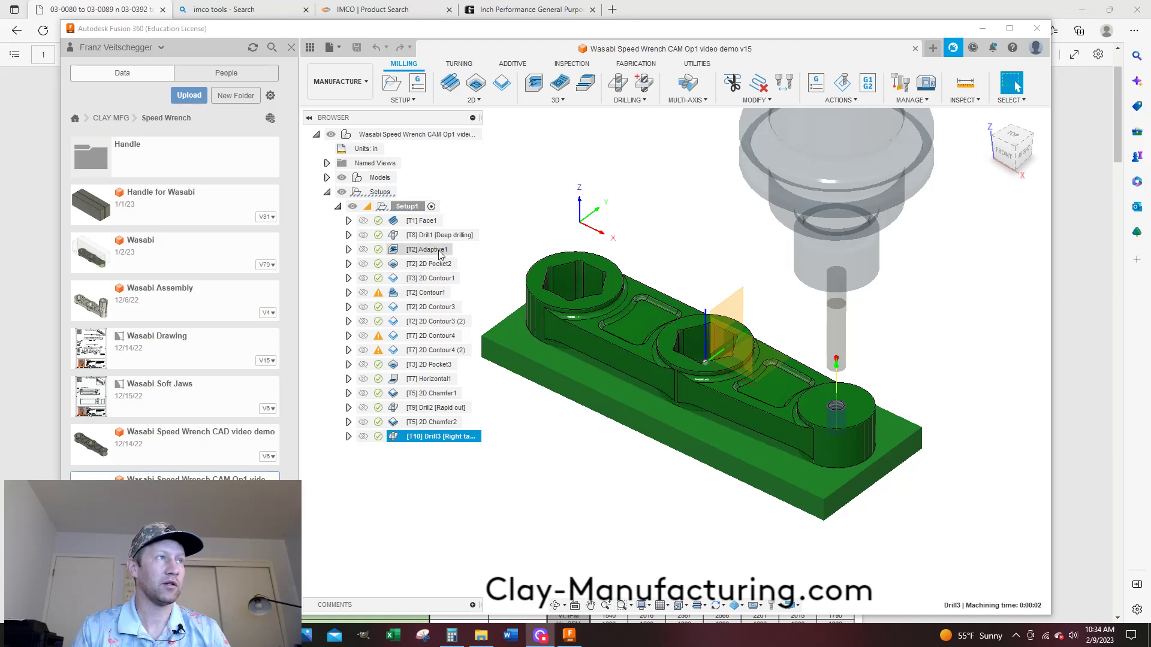
# Open the Adaptive1 operation of Setup1 for editing and inspect its feed per tooth
pyautogui.click(429, 250)
pyautogui.scroll(-1, 761, 264)
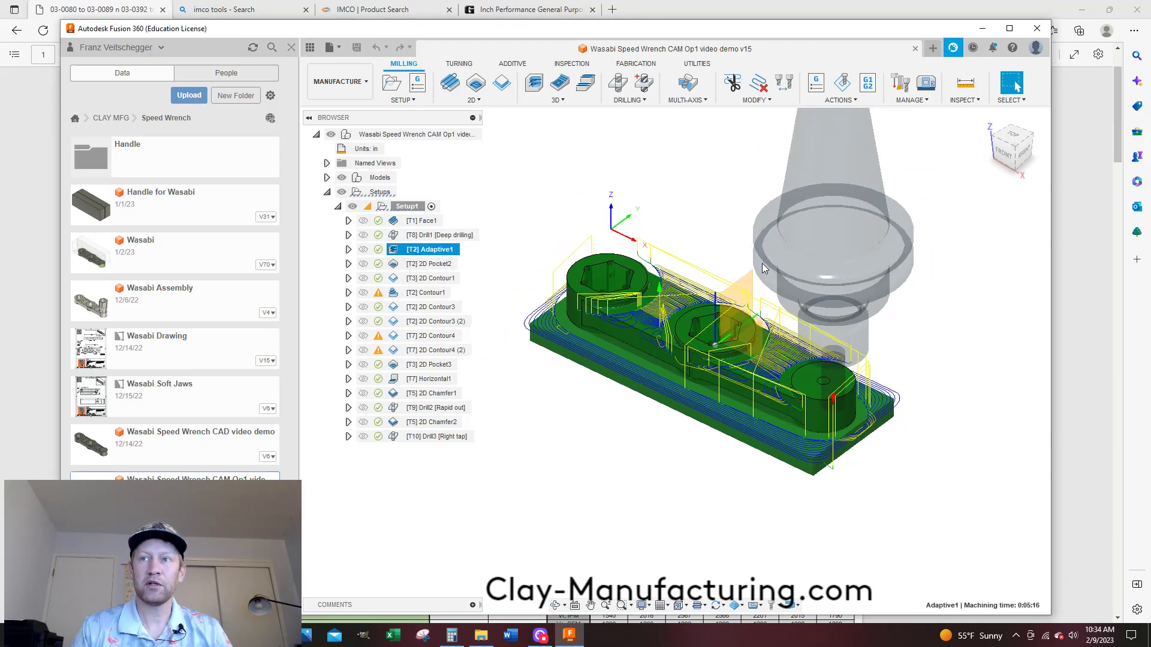
pyautogui.rightClick(426, 250)
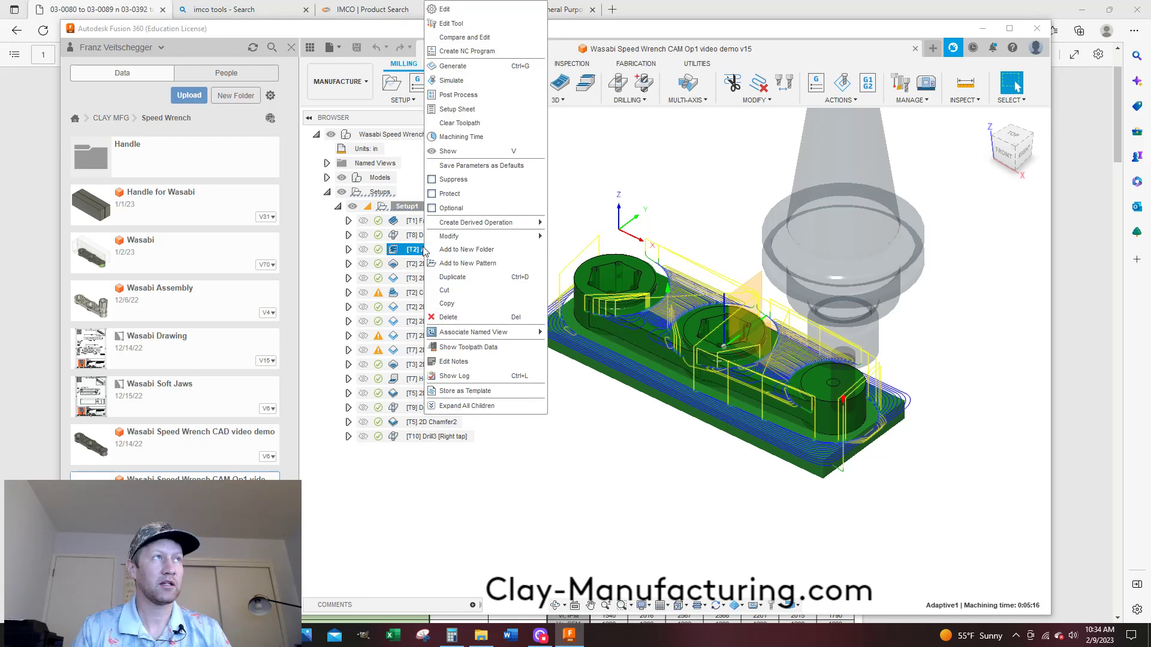
pyautogui.click(459, 9)
pyautogui.moveTo(971, 190); pyautogui.dragTo(824, 148)
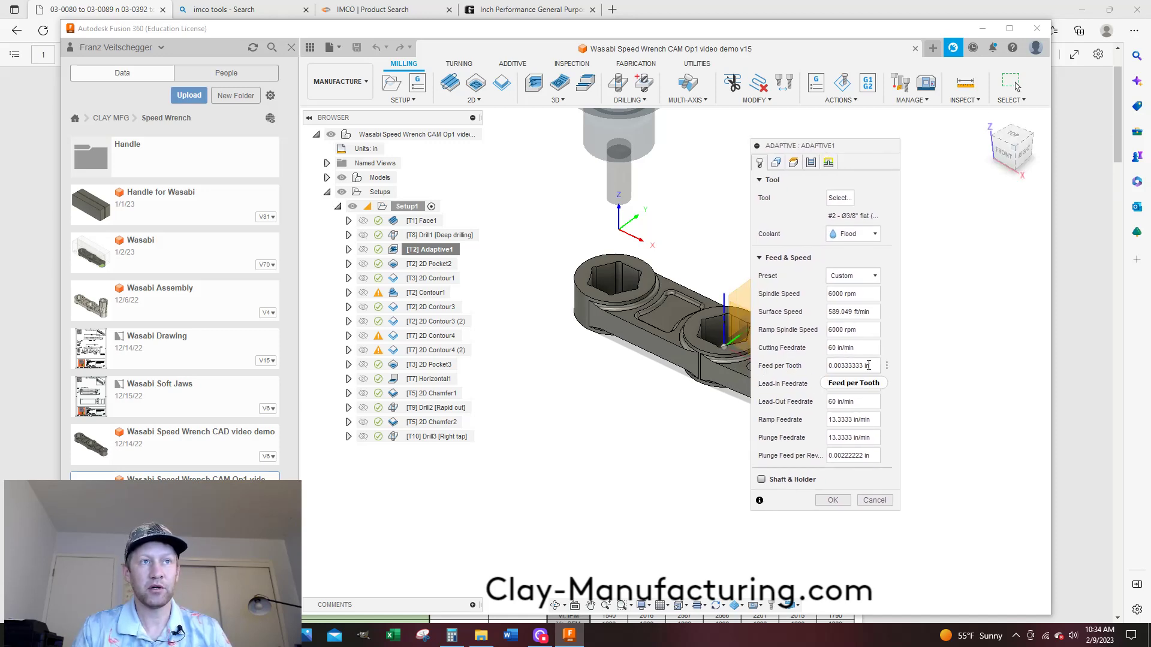
pyautogui.moveTo(870, 366); pyautogui.dragTo(829, 365)
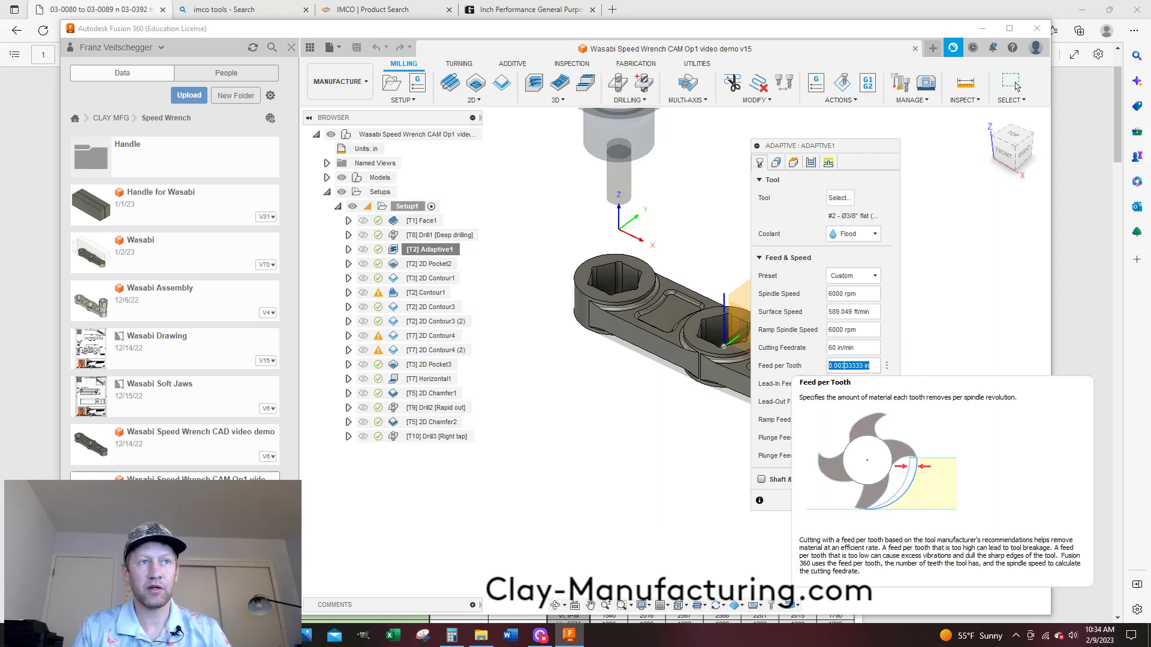
pyautogui.click(846, 366)
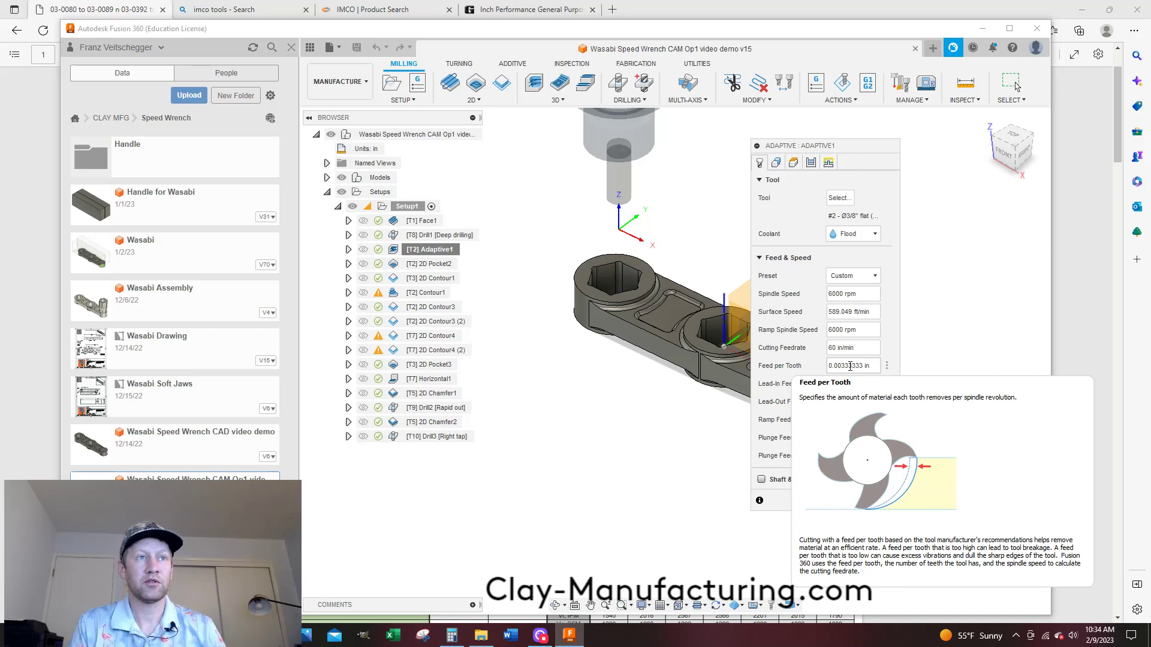
# From the operation's tool selection, find the 3/8" 3-flute flat end mill in the CLAY_Mini Mill_Aluminum library and open its product link
pyautogui.click(842, 198)
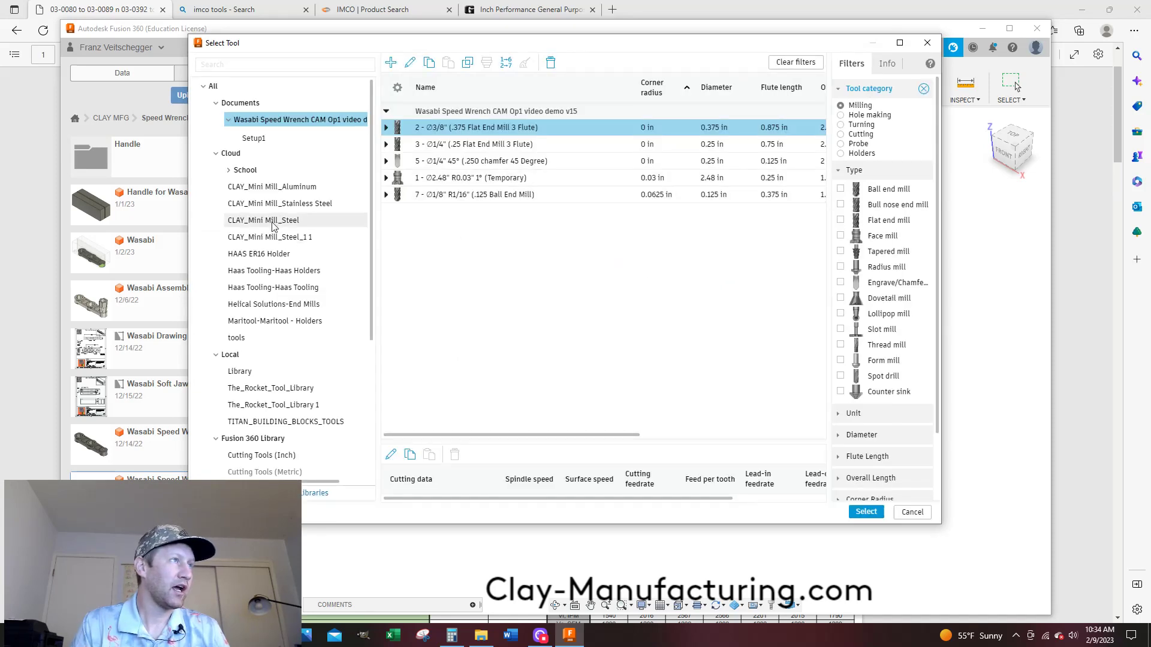
pyautogui.click(271, 188)
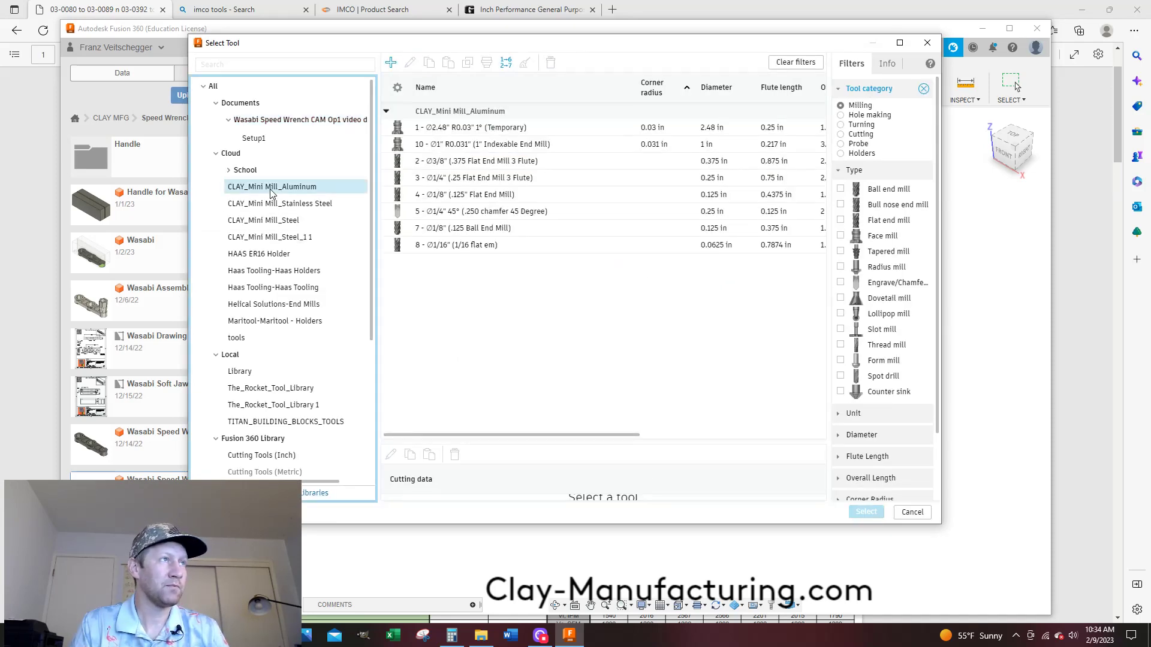
pyautogui.click(457, 163)
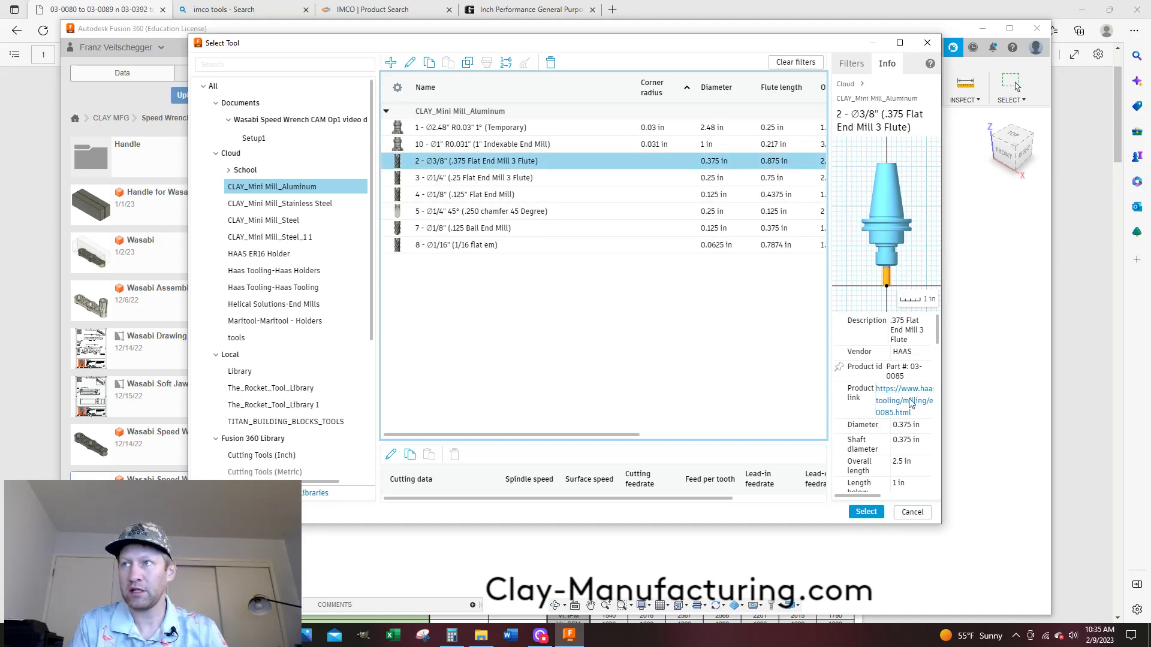
pyautogui.click(911, 405)
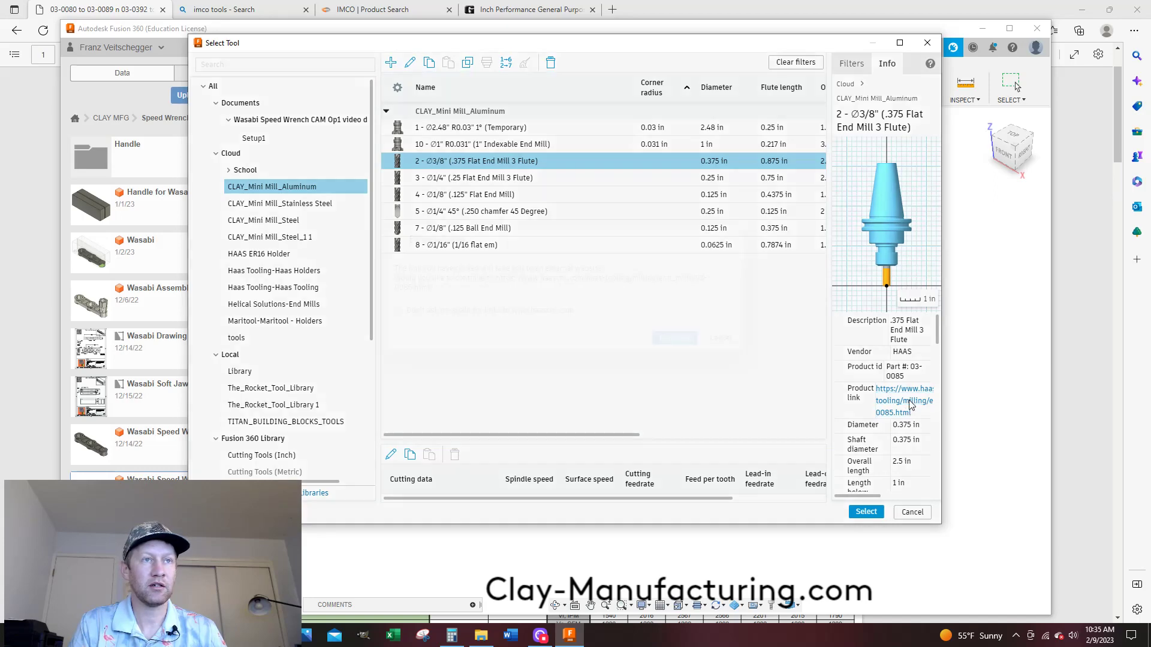
pyautogui.click(673, 339)
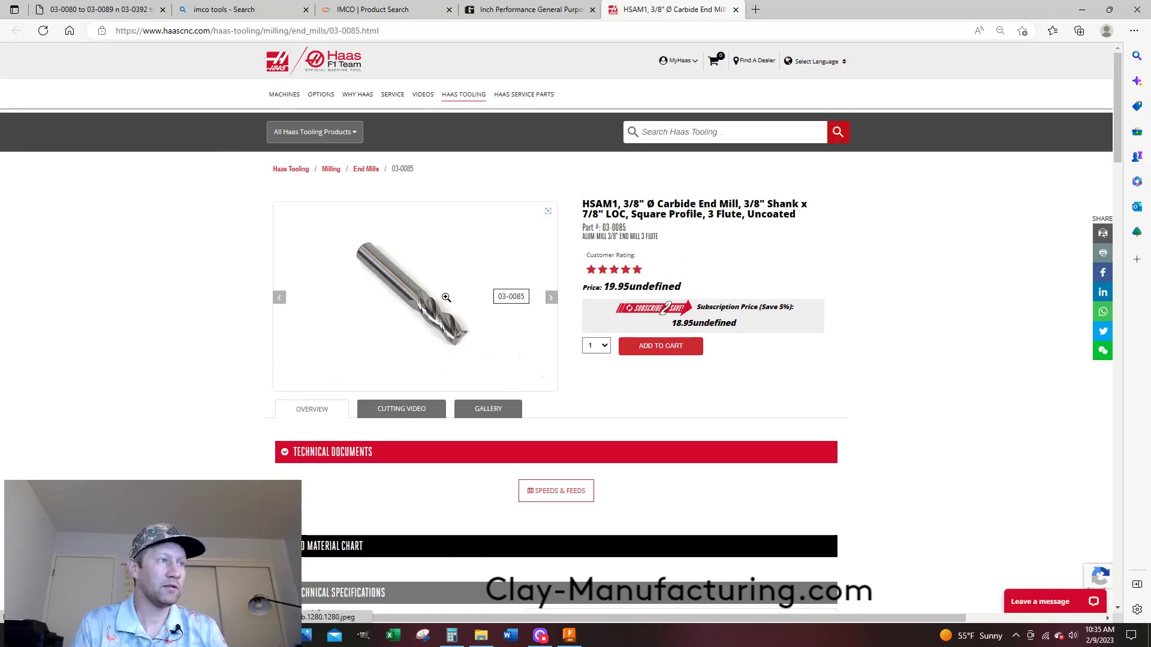
# Open the Speeds & Feeds document from the end mill's technical documents
pyautogui.scroll(-2, 637, 375)
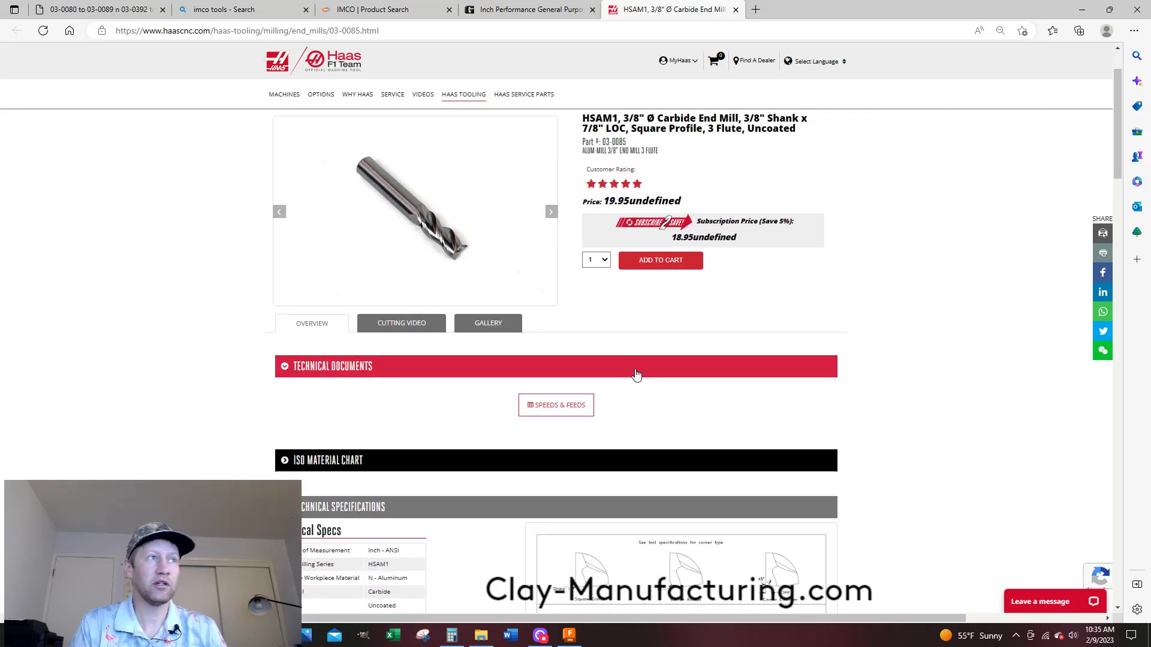
pyautogui.click(556, 406)
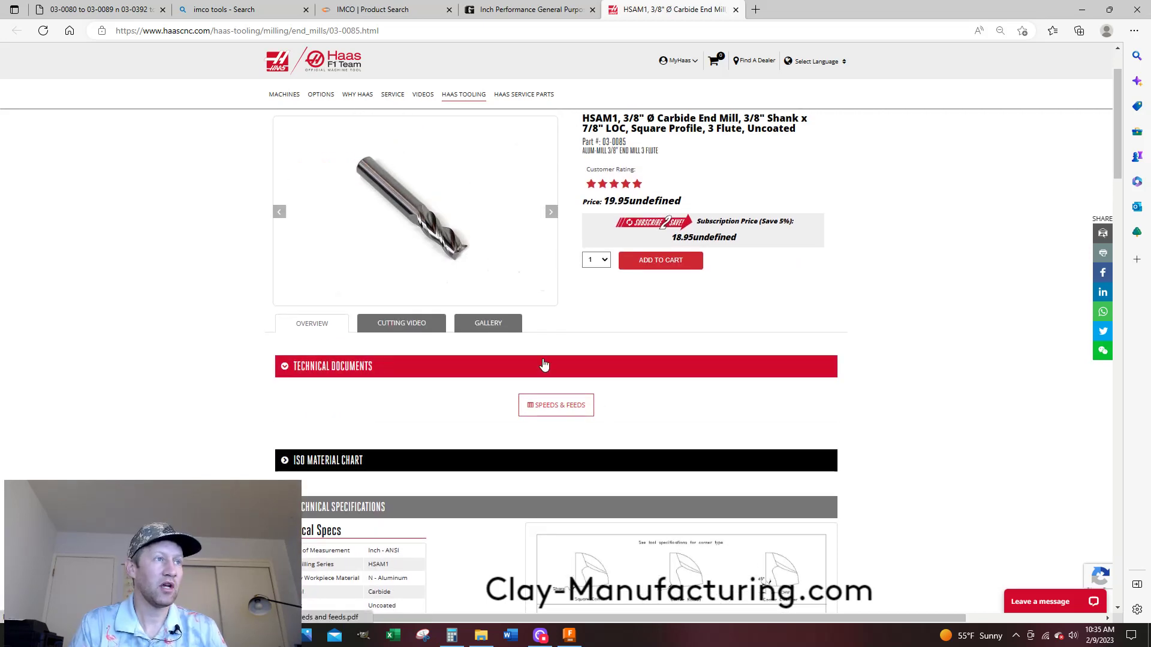
pyautogui.click(565, 407)
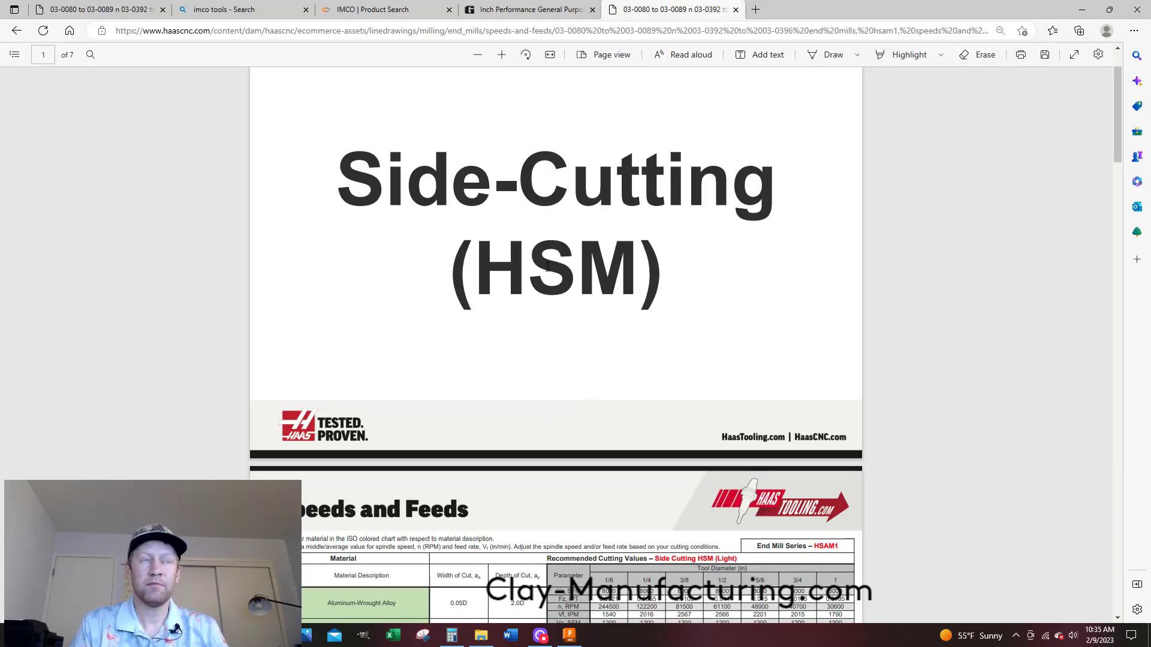
# Locate the Aluminum-Wrought Alloy row in the Side Cutting HSM (Light) table and enlarge it for reading
pyautogui.scroll(-3, 547, 267)
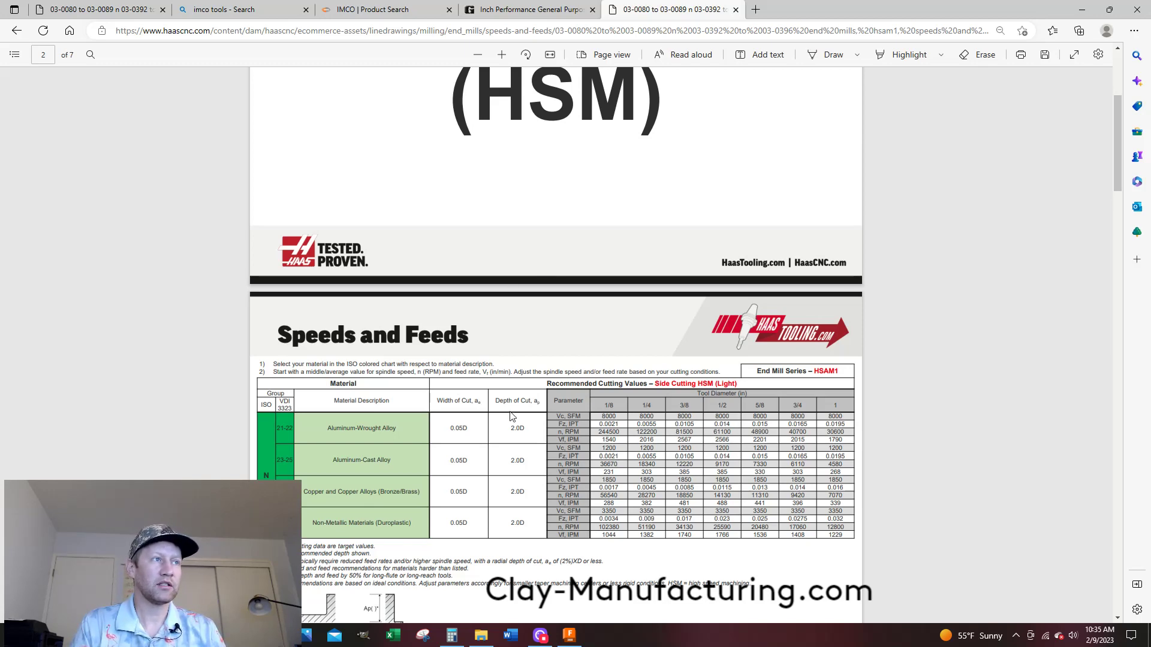
pyautogui.scroll(-2, 514, 418)
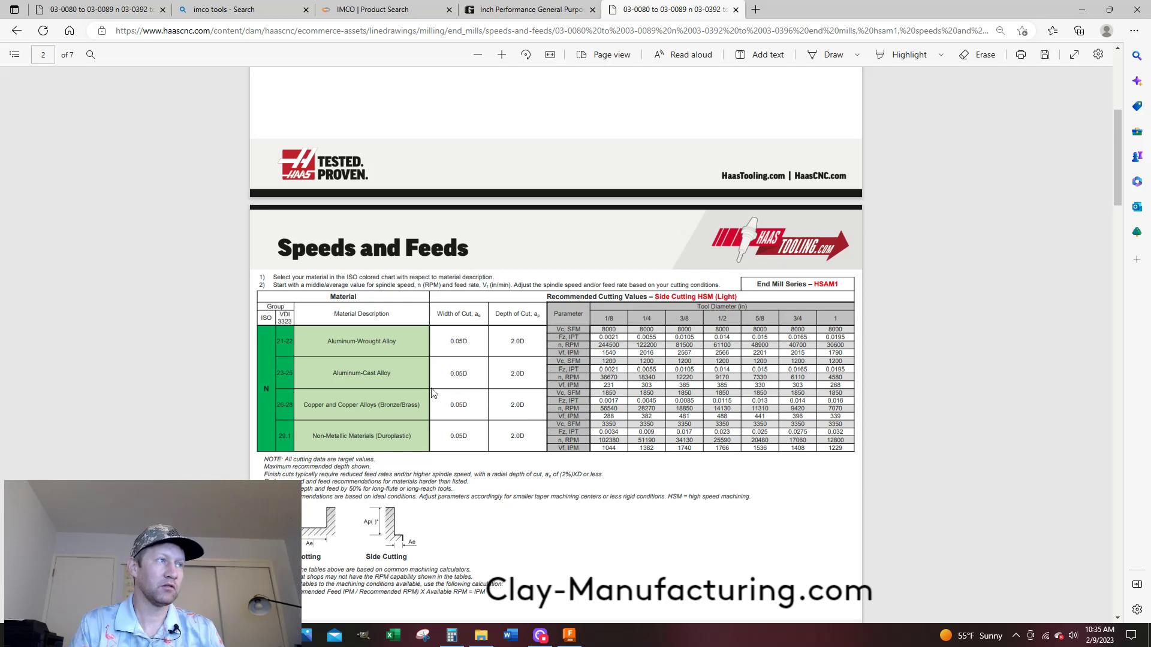
pyautogui.moveTo(327, 344); pyautogui.dragTo(398, 341)
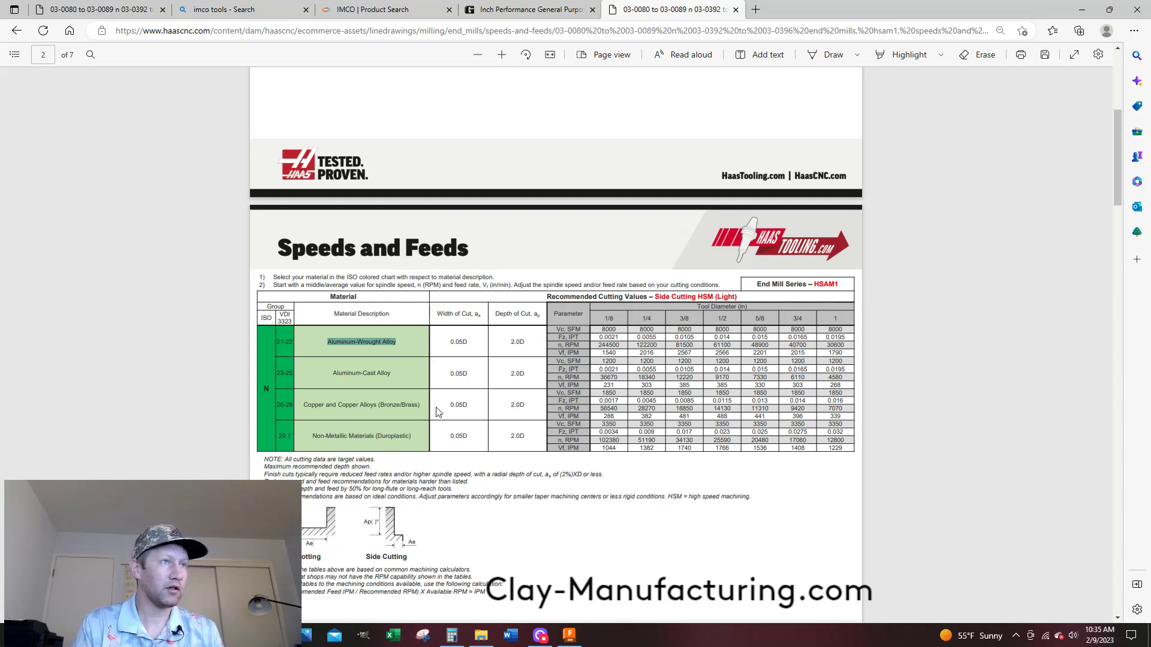
pyautogui.keyDown('ctrl'); pyautogui.scroll(3, 436, 412); pyautogui.keyUp('ctrl')
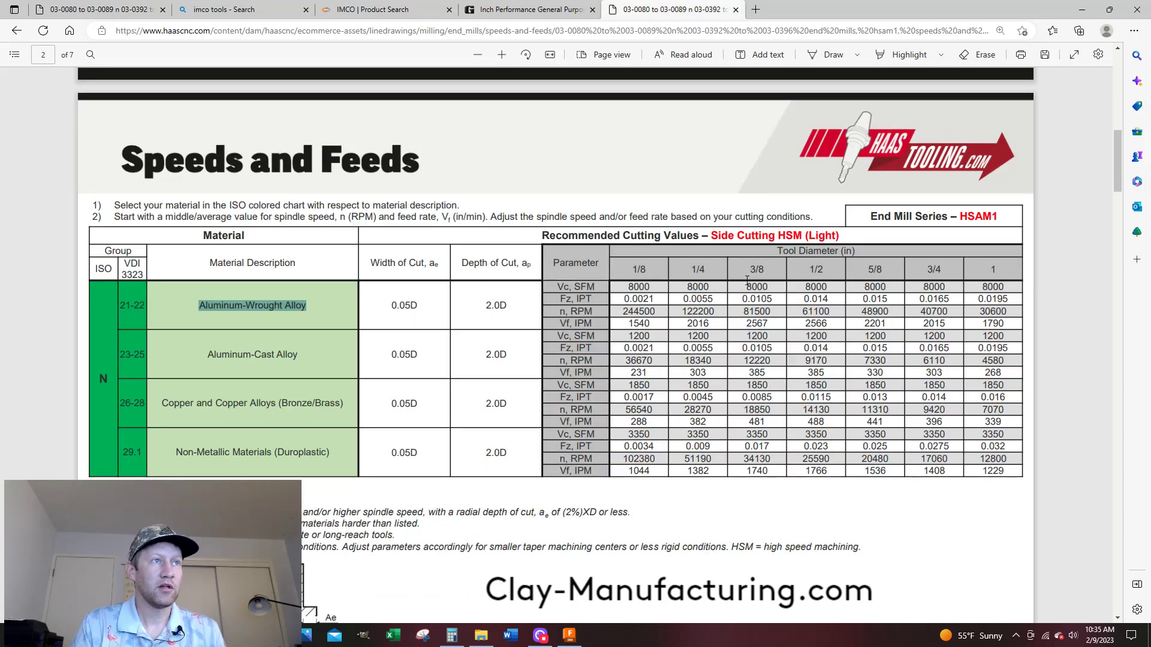
# Examine the recommended feed per tooth and spindle speed for the 3/8 tool diameter in Aluminum-Wrought Alloy
pyautogui.moveTo(774, 299); pyautogui.dragTo(744, 299)
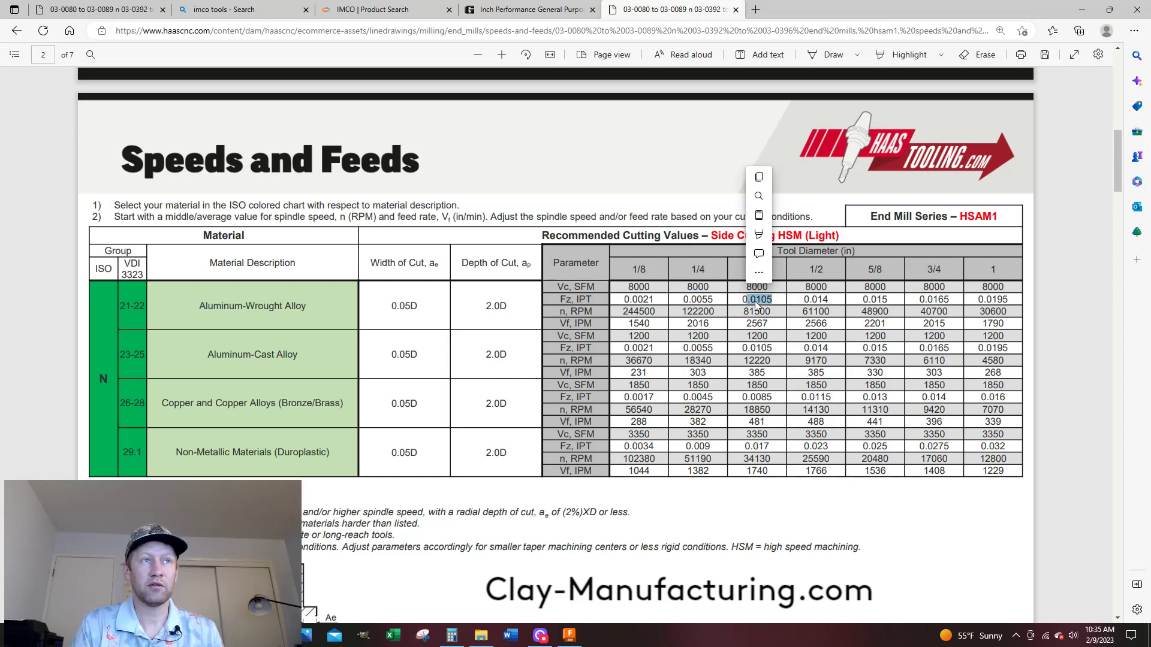
pyautogui.click(781, 300)
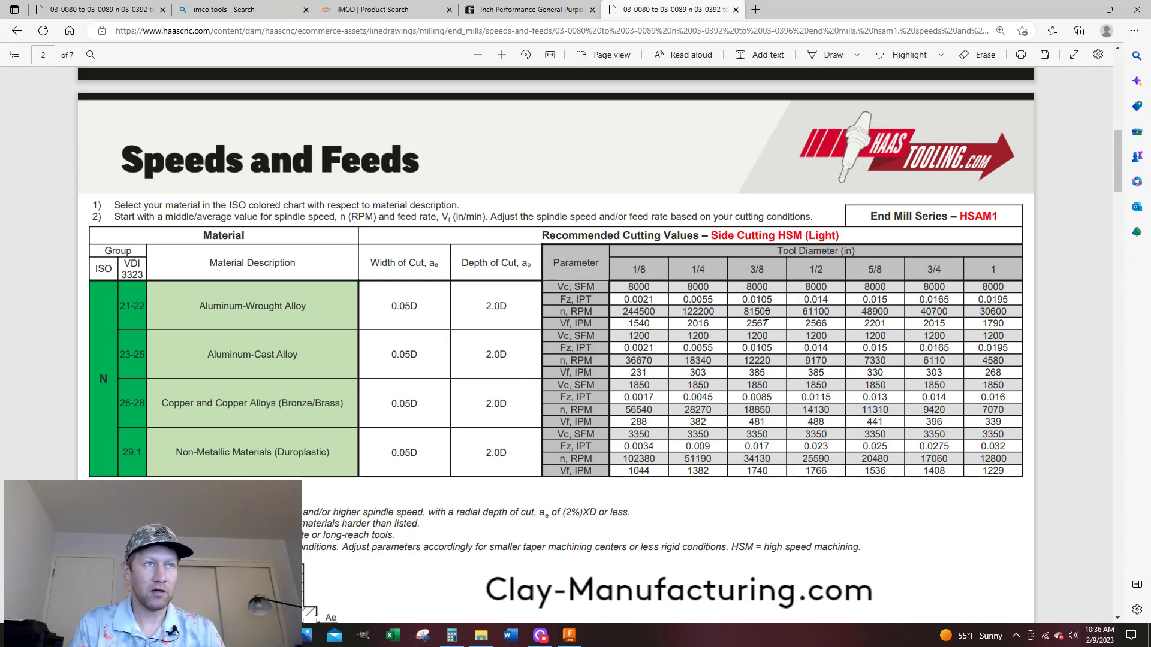
pyautogui.moveTo(771, 312); pyautogui.dragTo(753, 311)
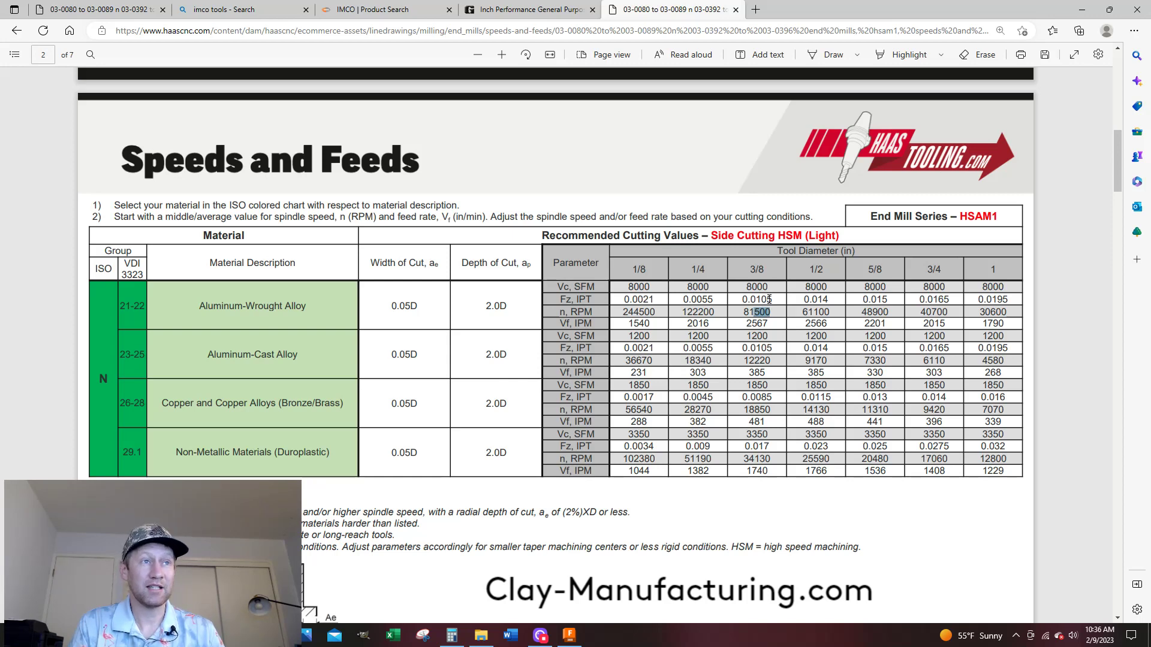
pyautogui.moveTo(743, 312); pyautogui.dragTo(753, 313)
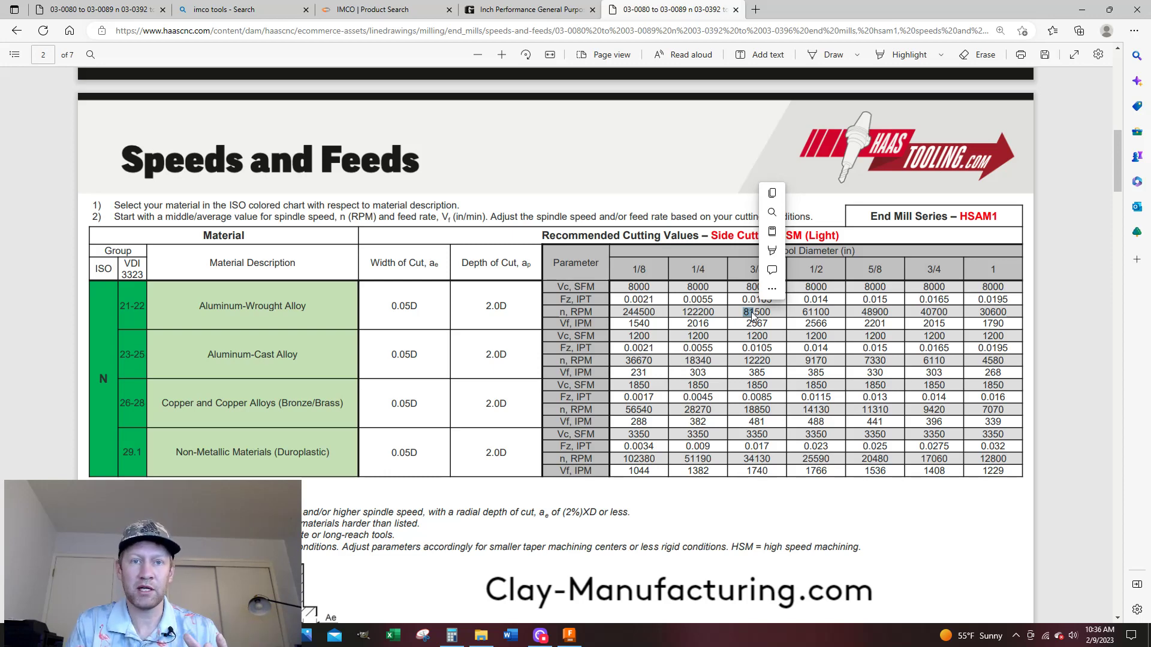
pyautogui.click(745, 312)
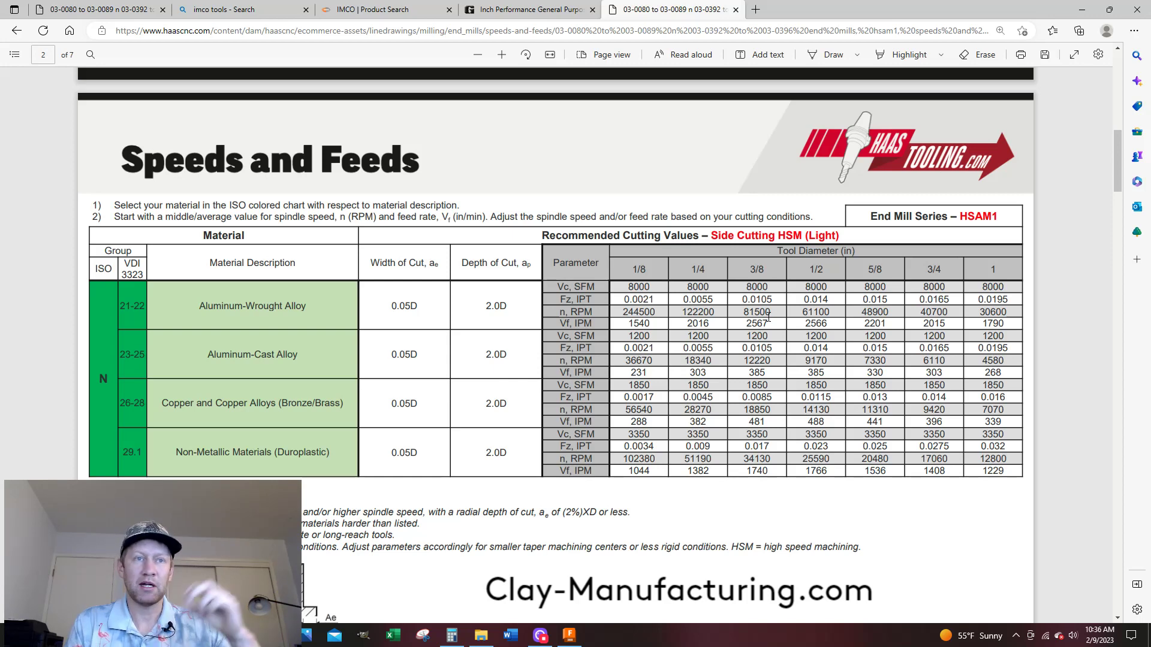
pyautogui.moveTo(773, 299); pyautogui.dragTo(737, 293)
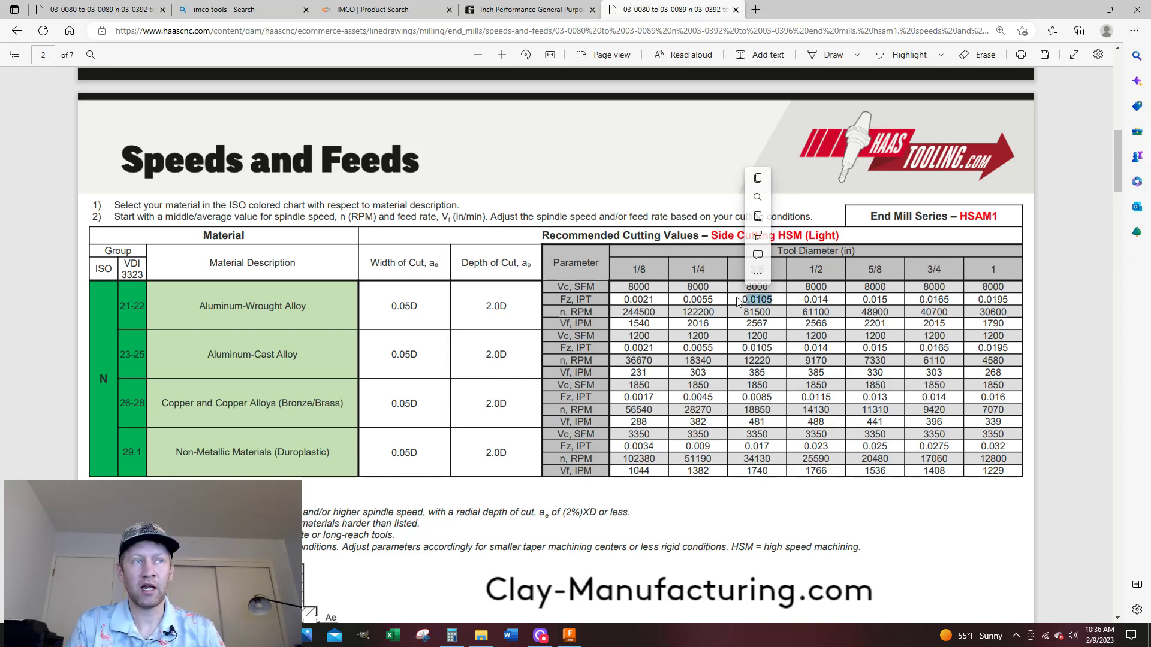
pyautogui.click(766, 304)
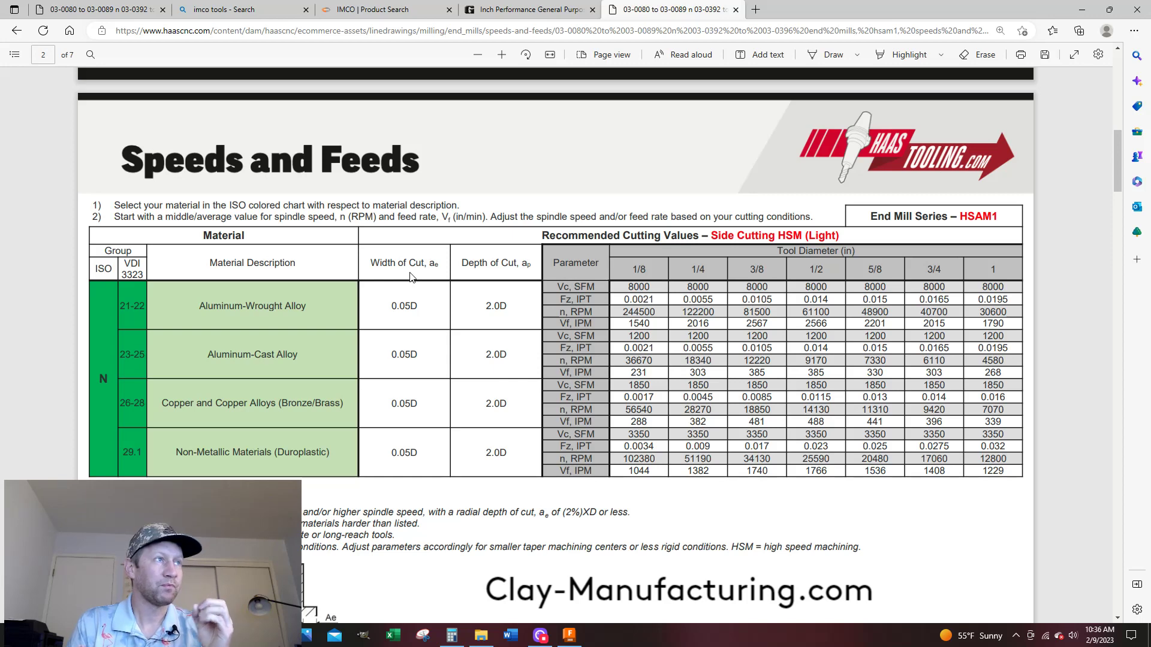
# Examine the recommended width of cut for Aluminum-Wrought Alloy
pyautogui.moveTo(370, 264); pyautogui.dragTo(439, 264)
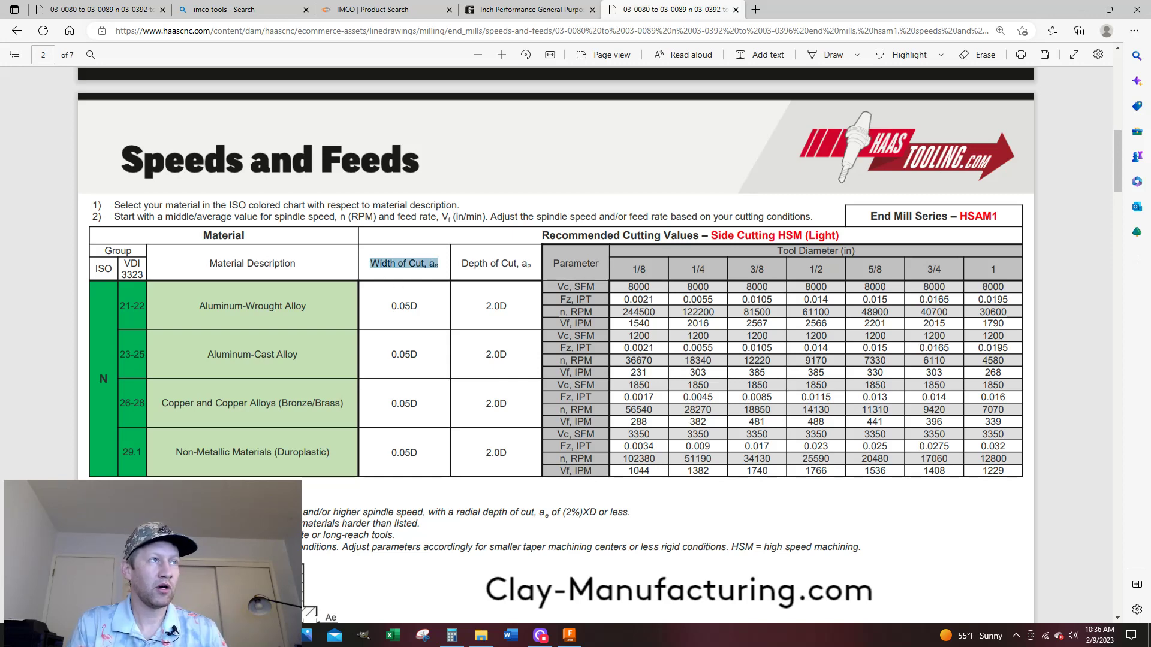
pyautogui.scroll(-3, 473, 180)
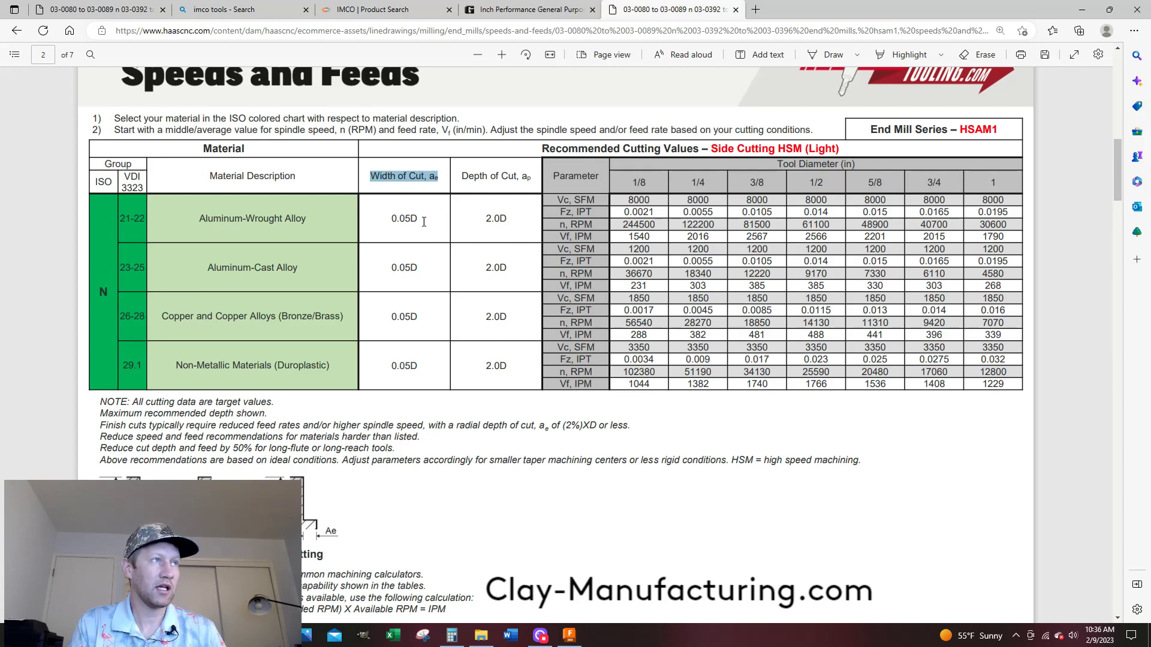
pyautogui.scroll(3, 413, 293)
pyautogui.moveTo(418, 305); pyautogui.dragTo(395, 305)
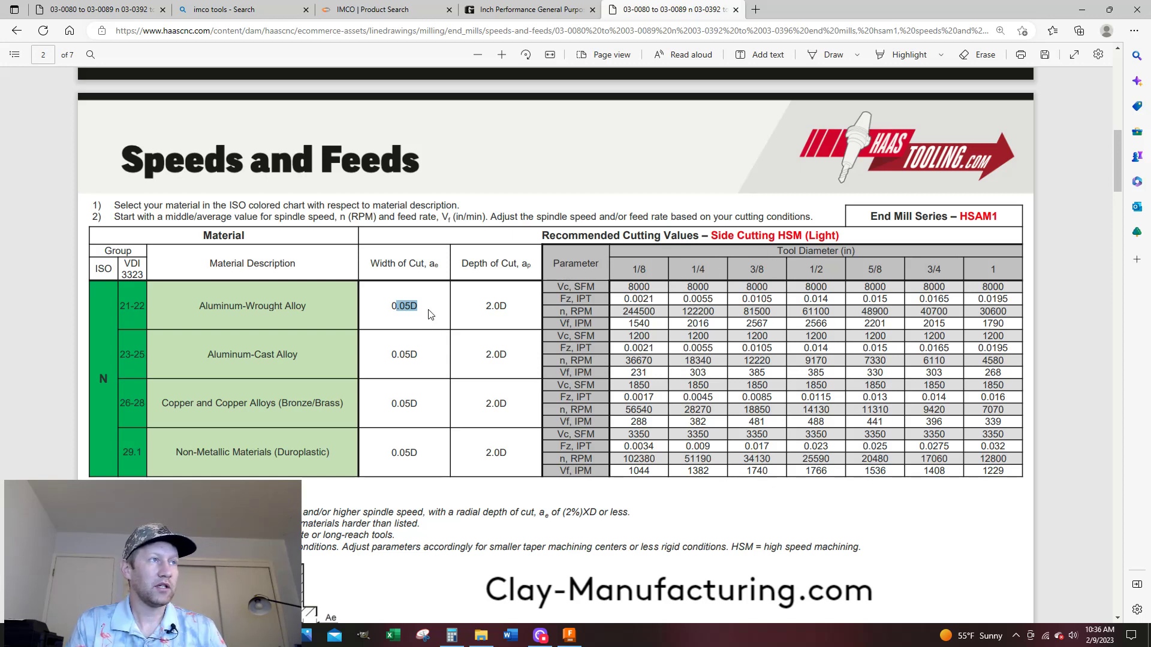
# Switch to Calculator, clear it and multiply the width-of-cut factor 0.05 by the tool diameter 0.375
pyautogui.click(452, 636)
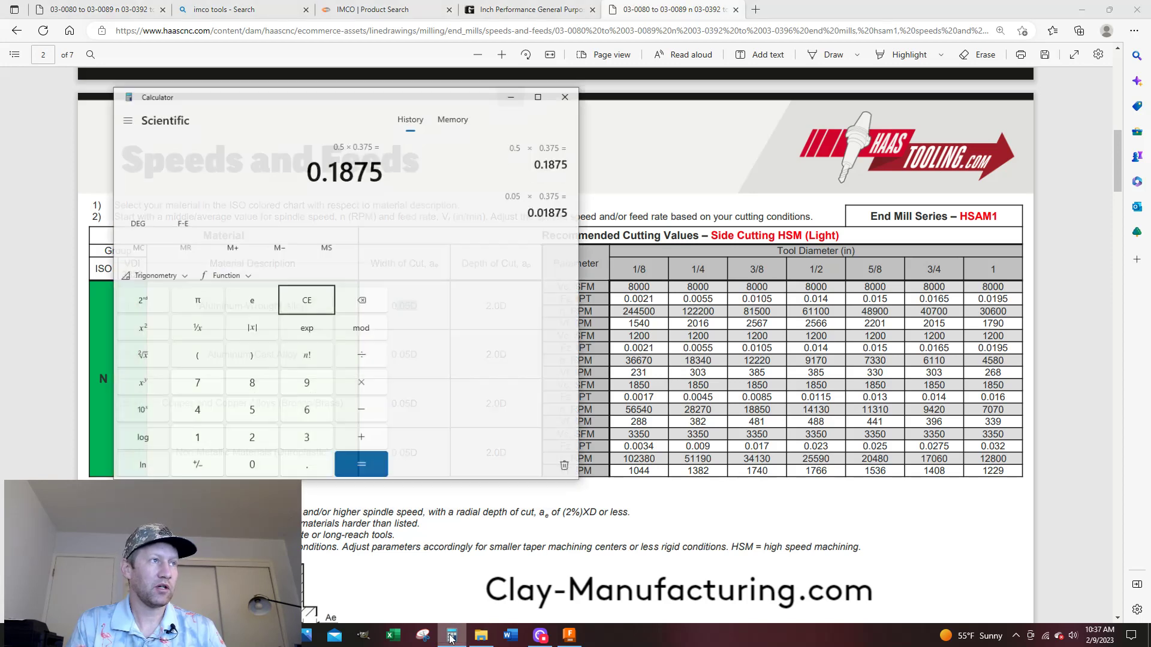
pyautogui.click(302, 291)
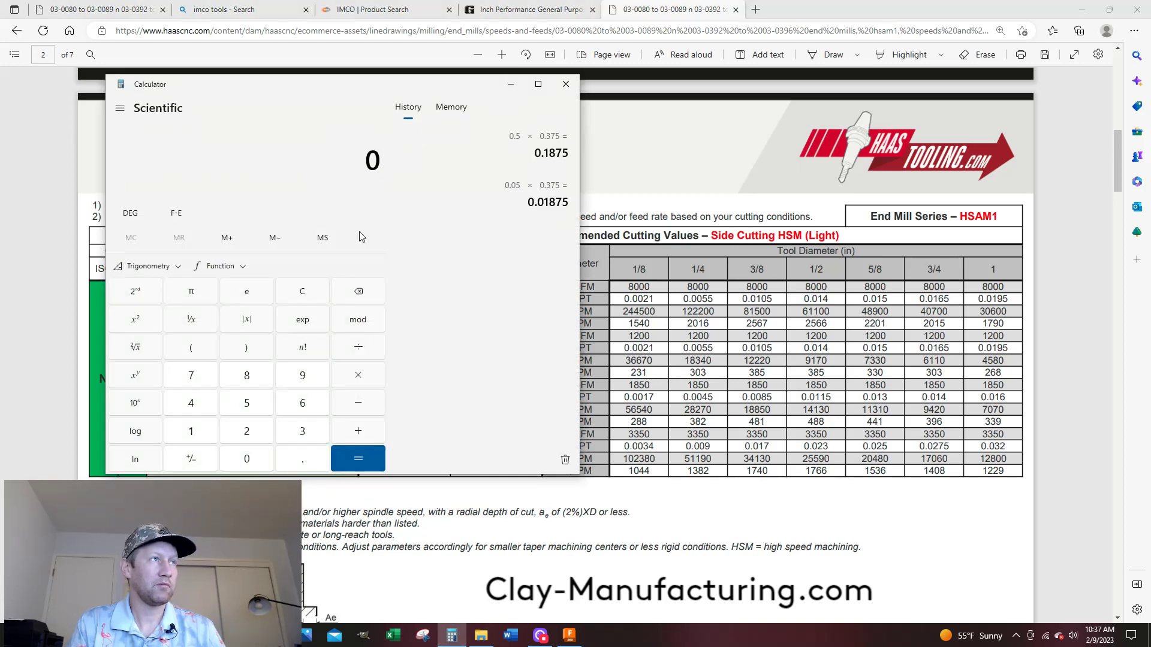
pyautogui.moveTo(356, 90); pyautogui.dragTo(829, 76)
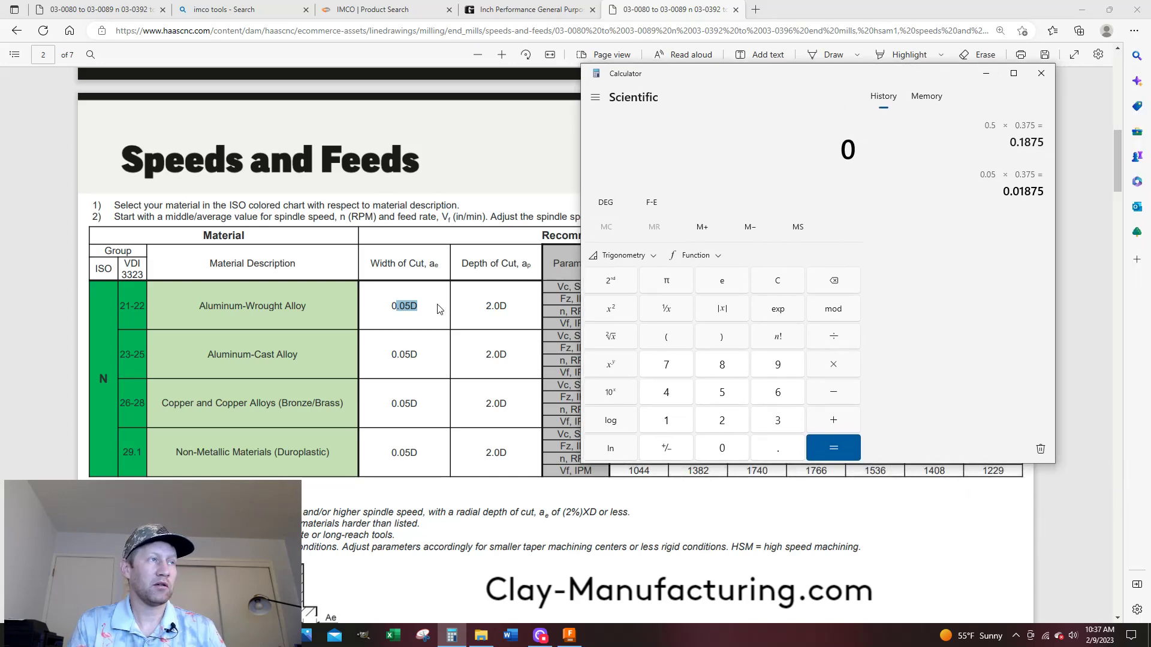
pyautogui.click(441, 309)
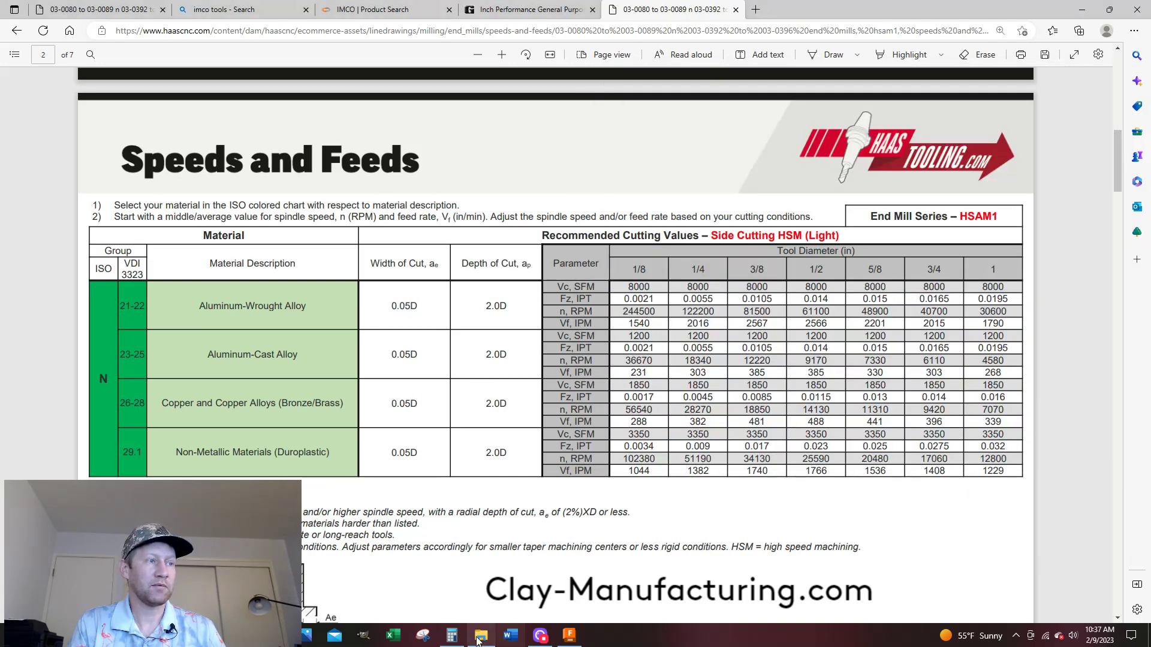
pyautogui.click(452, 636)
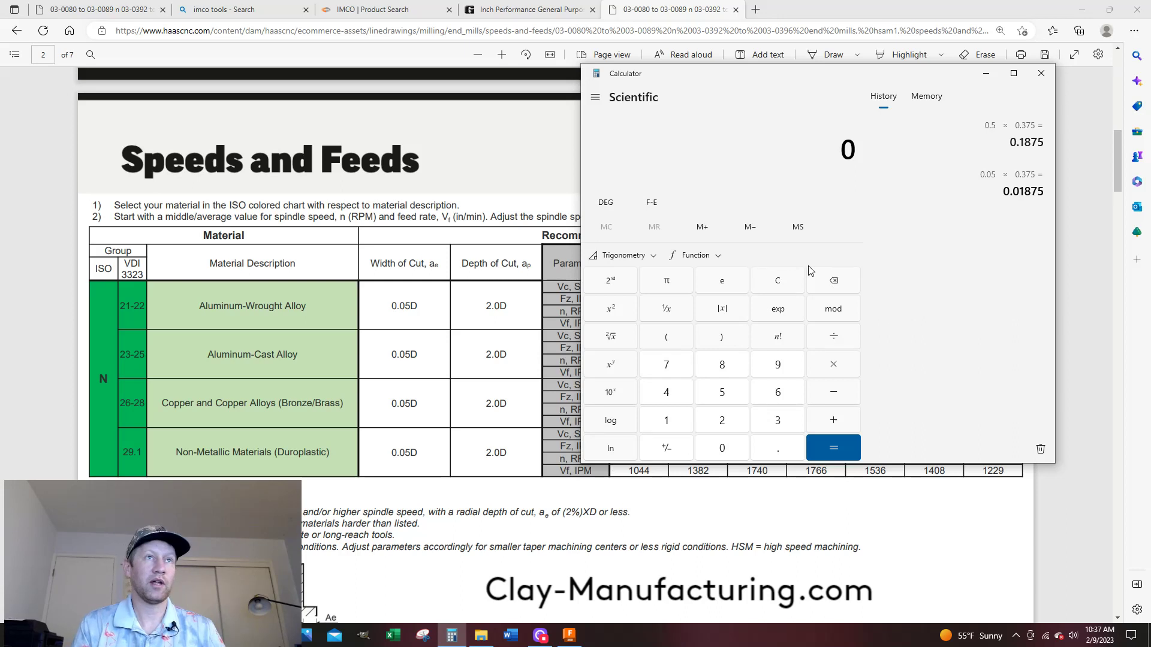
pyautogui.write('0.05')
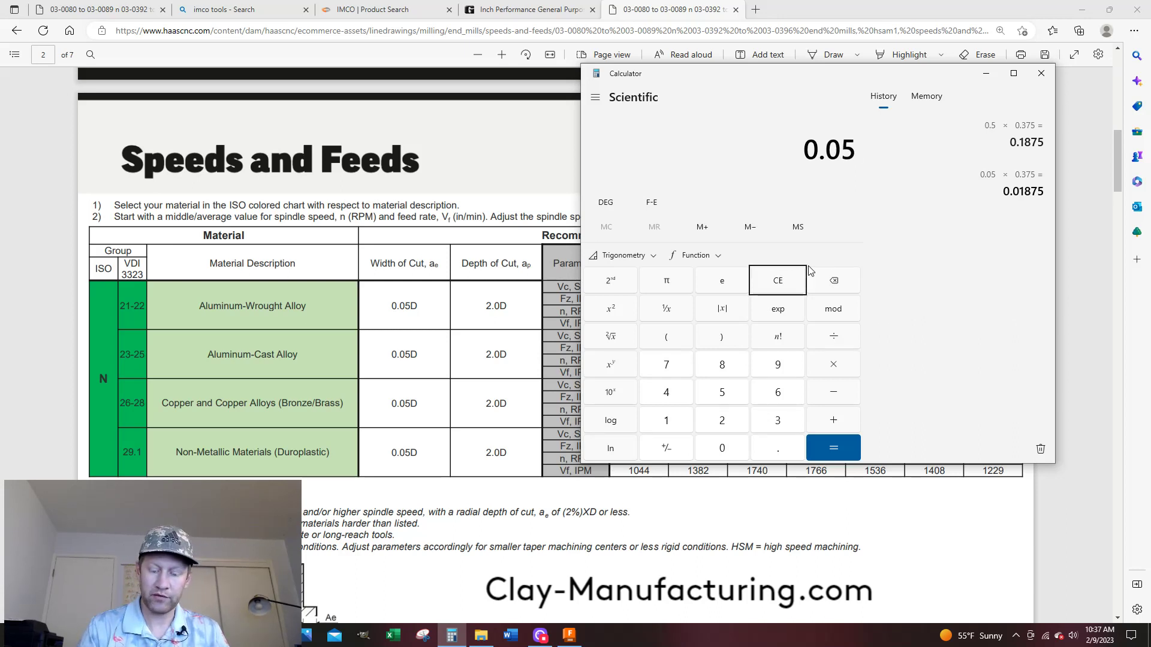
pyautogui.write('*0.375')
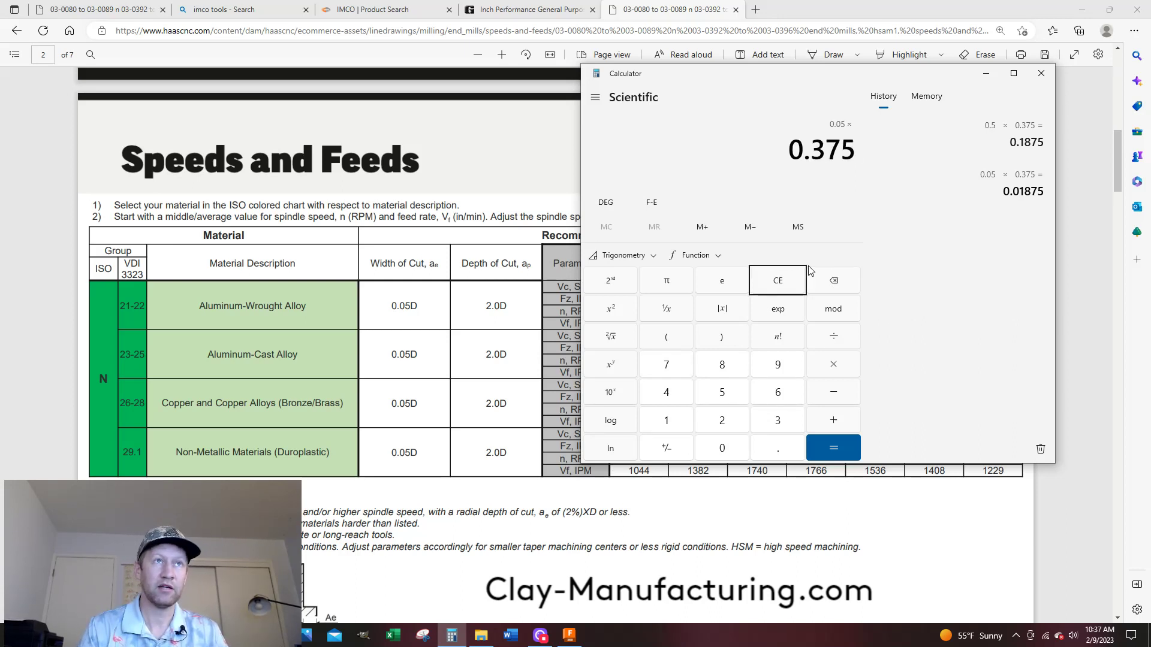
pyautogui.press('Return')
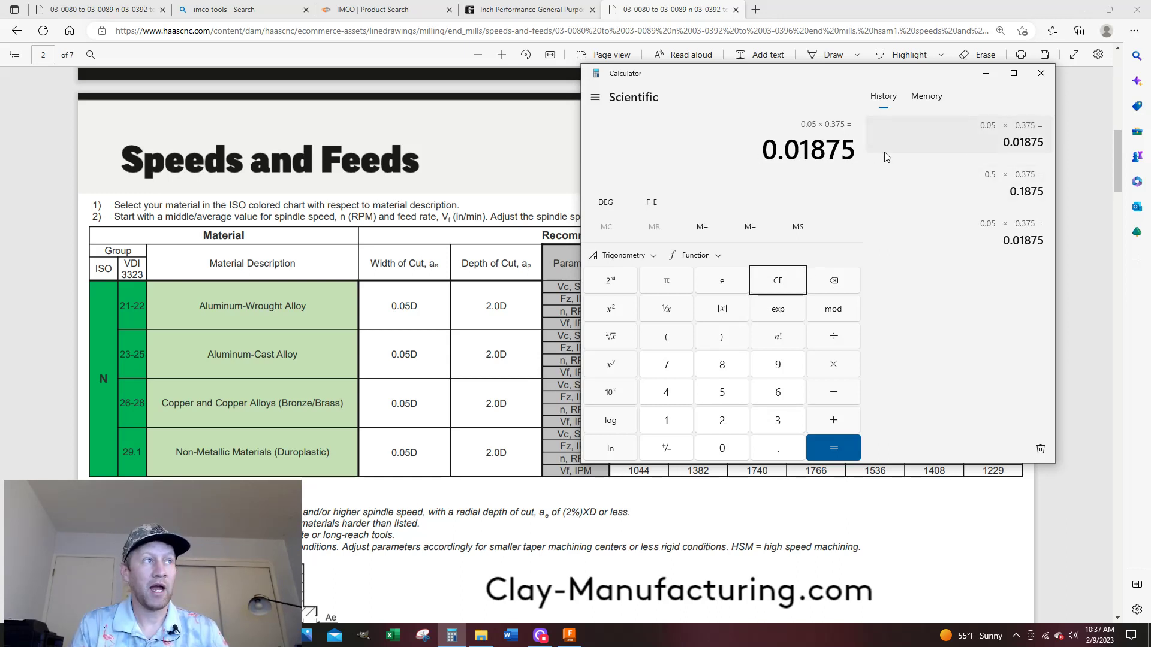
# Clear the width-of-cut calculation and multiply the tool diameter 0.375 by the depth-of-cut factor 2
pyautogui.click(854, 150)
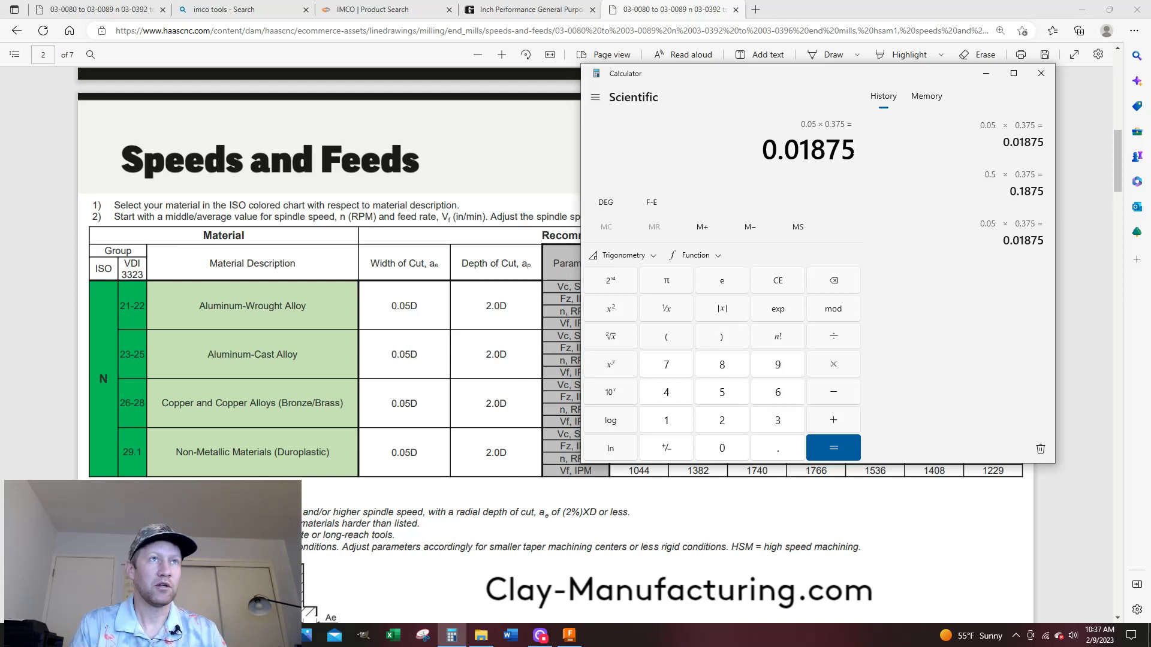
pyautogui.moveTo(854, 151); pyautogui.dragTo(768, 147)
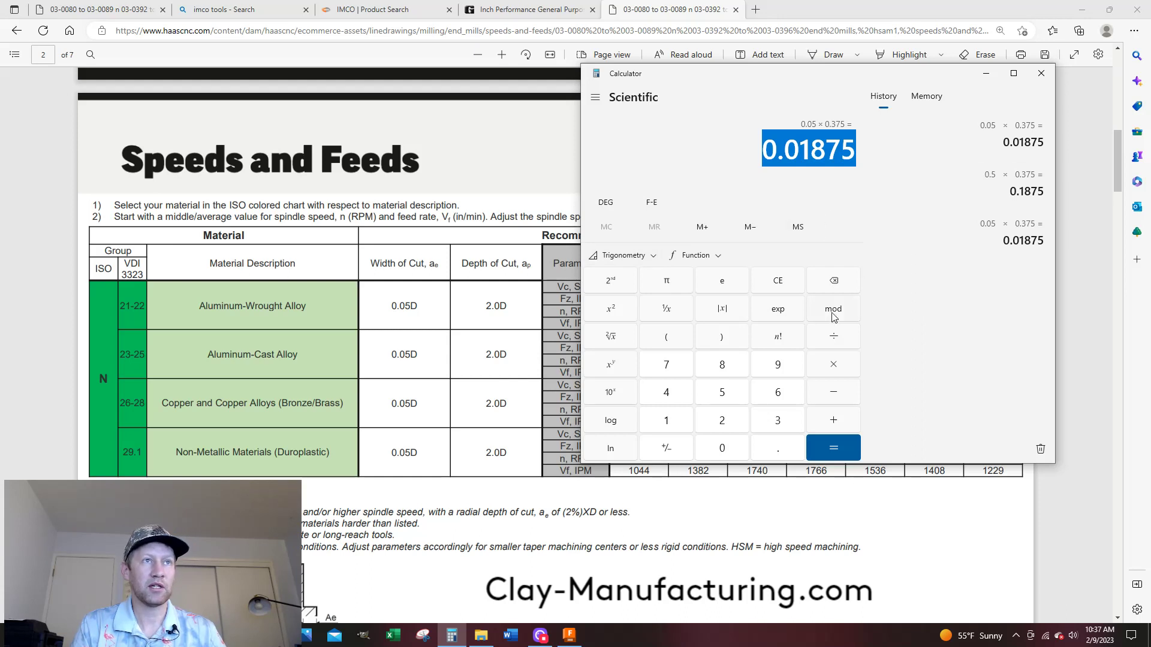
pyautogui.click(784, 282)
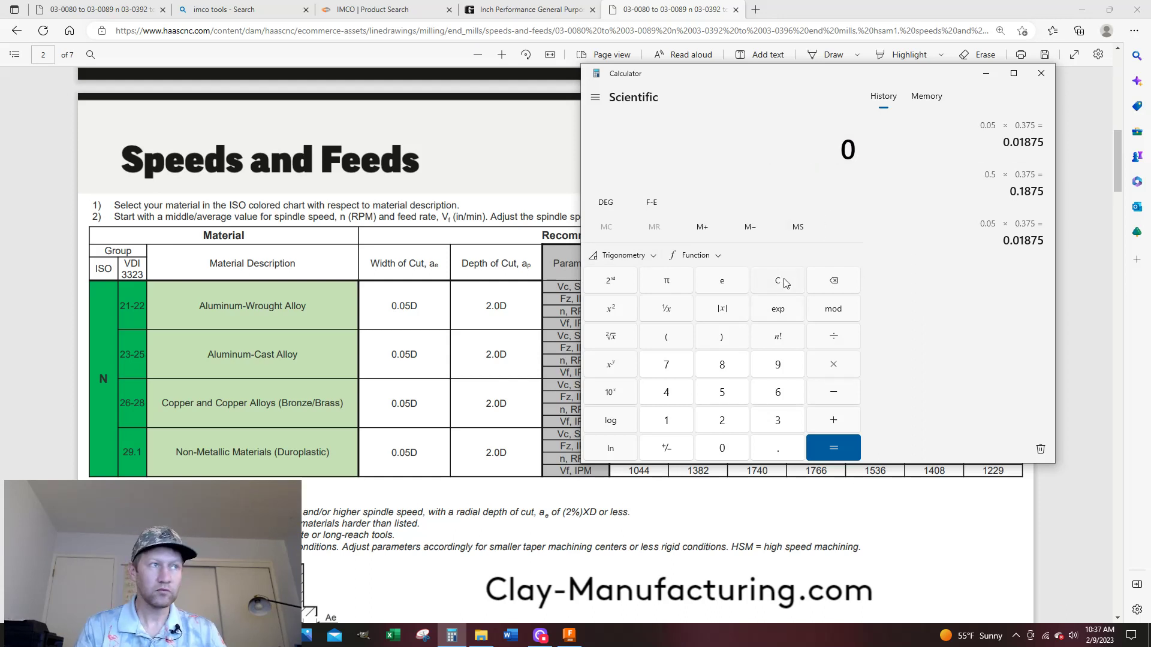
pyautogui.write('.375')
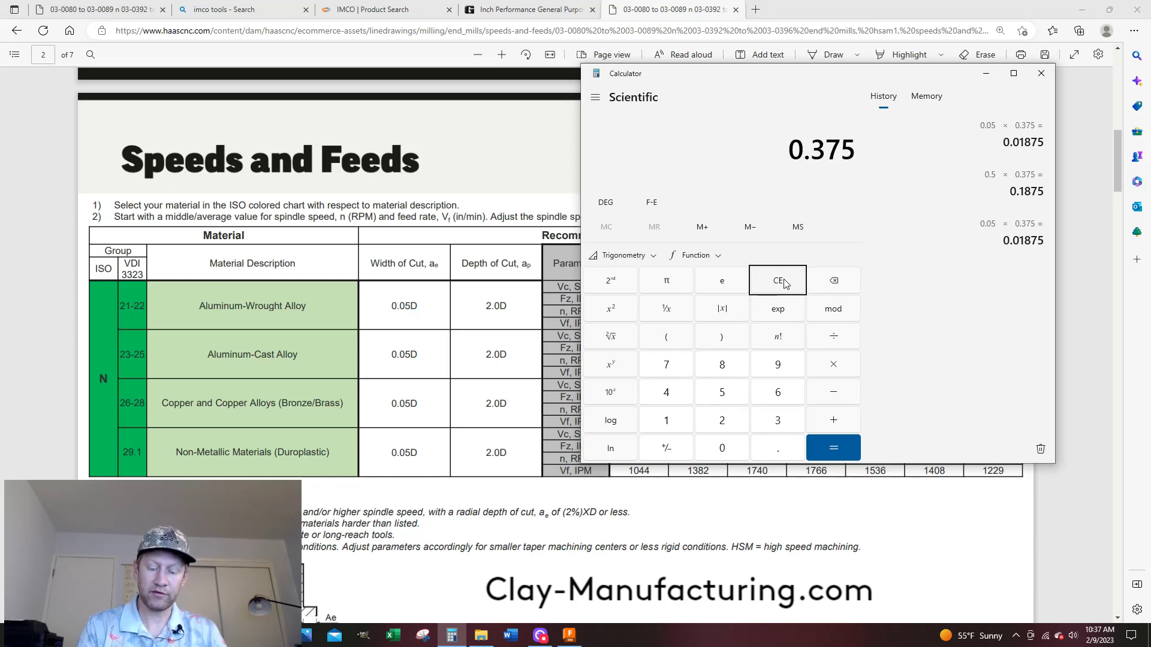
pyautogui.press('KP_Multiply')
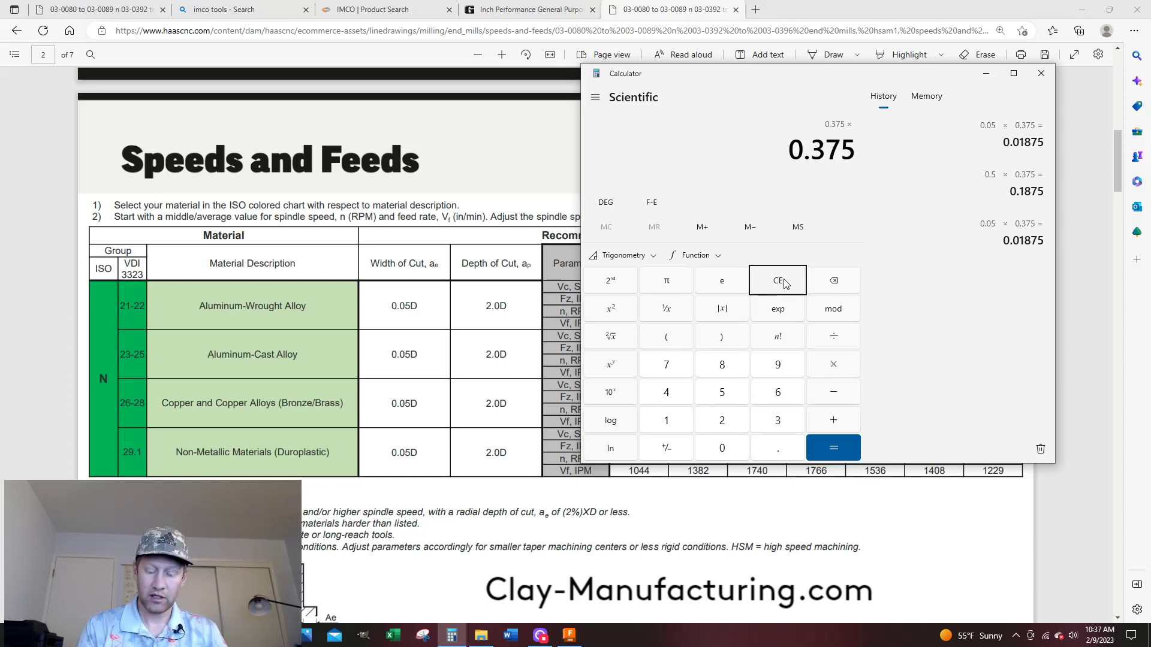
pyautogui.write('2')
pyautogui.press('Return')
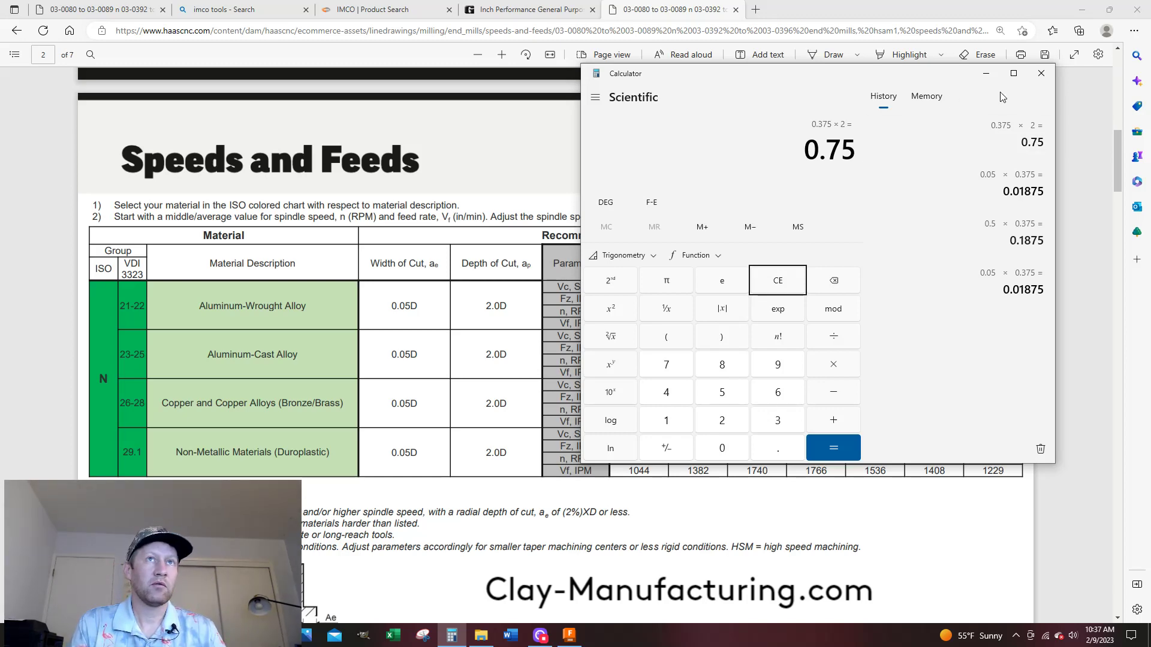
# Return to the Side Cutting HSM (Light) chart and examine the feed per tooth for the 3/8 tool in Aluminum-Wrought Alloy
pyautogui.click(985, 74)
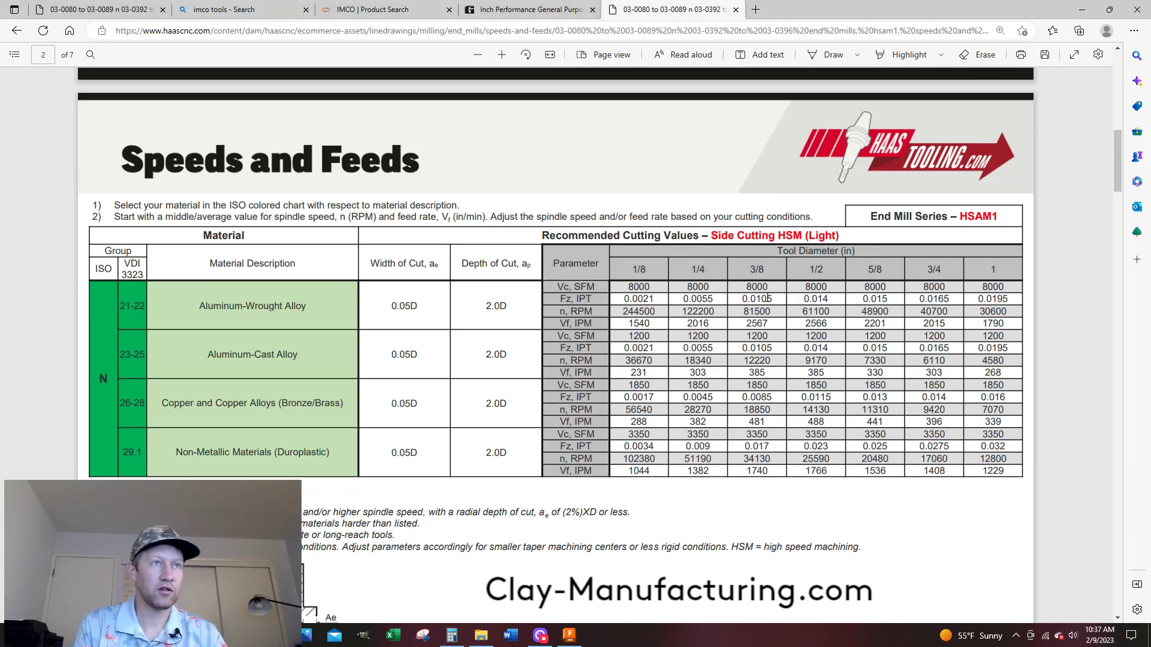
pyautogui.doubleClick(750, 300)
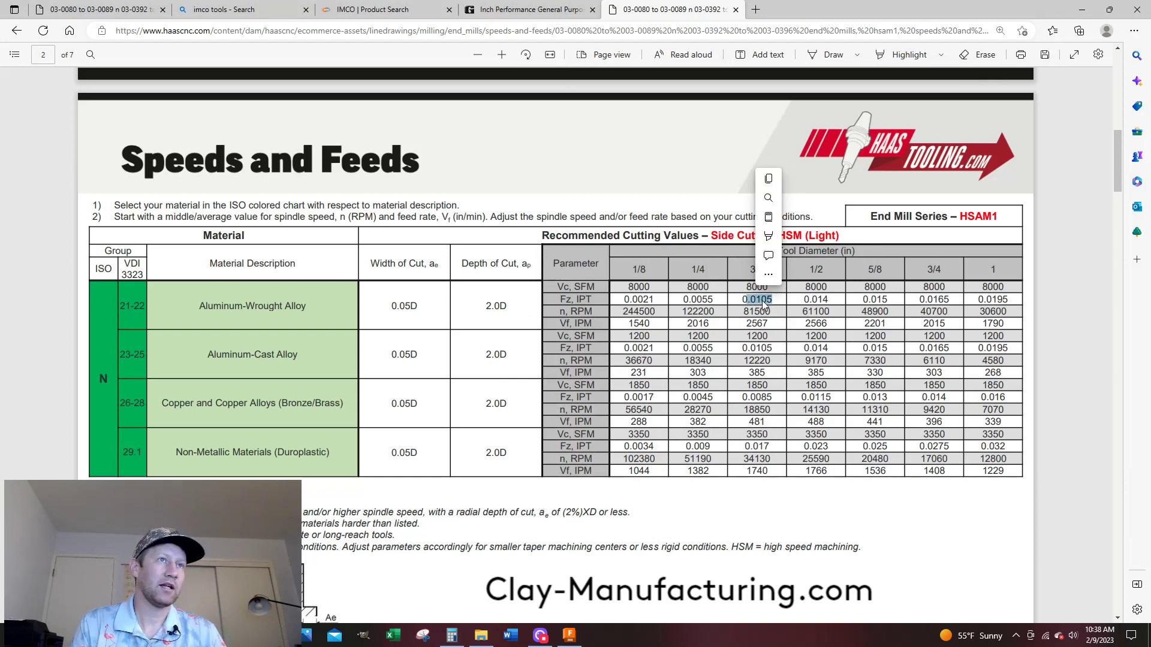
pyautogui.click(685, 178)
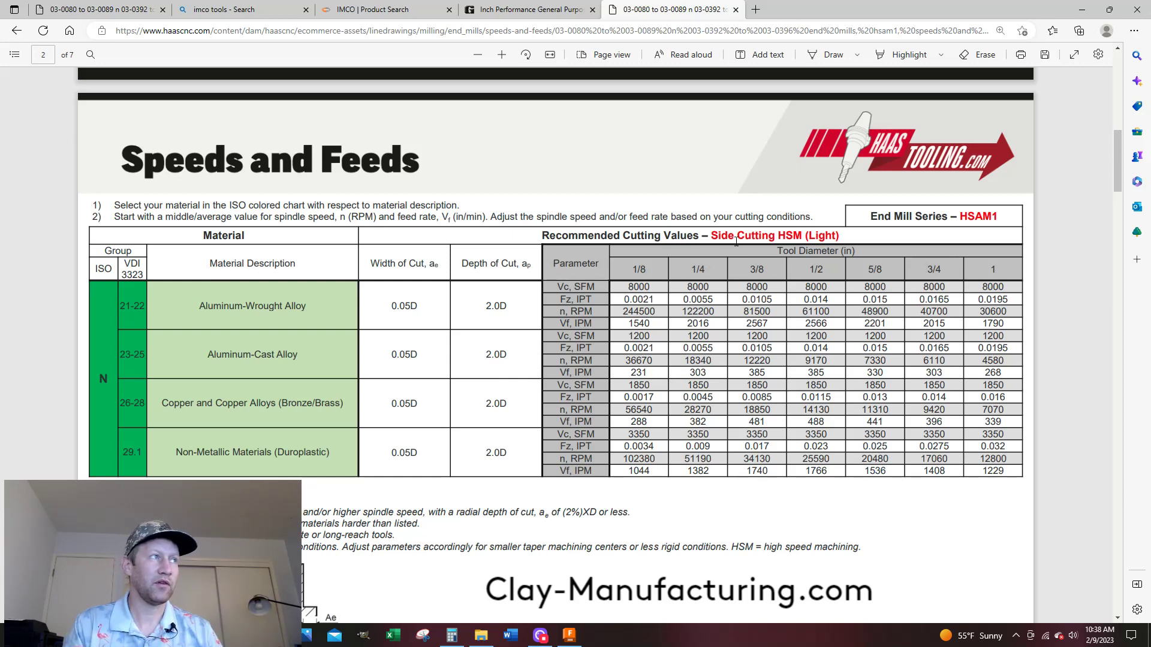
# Locate the regular Side Cutting speeds and feeds table in the PDF and enlarge it for reading
pyautogui.scroll(-2, 356, 201)
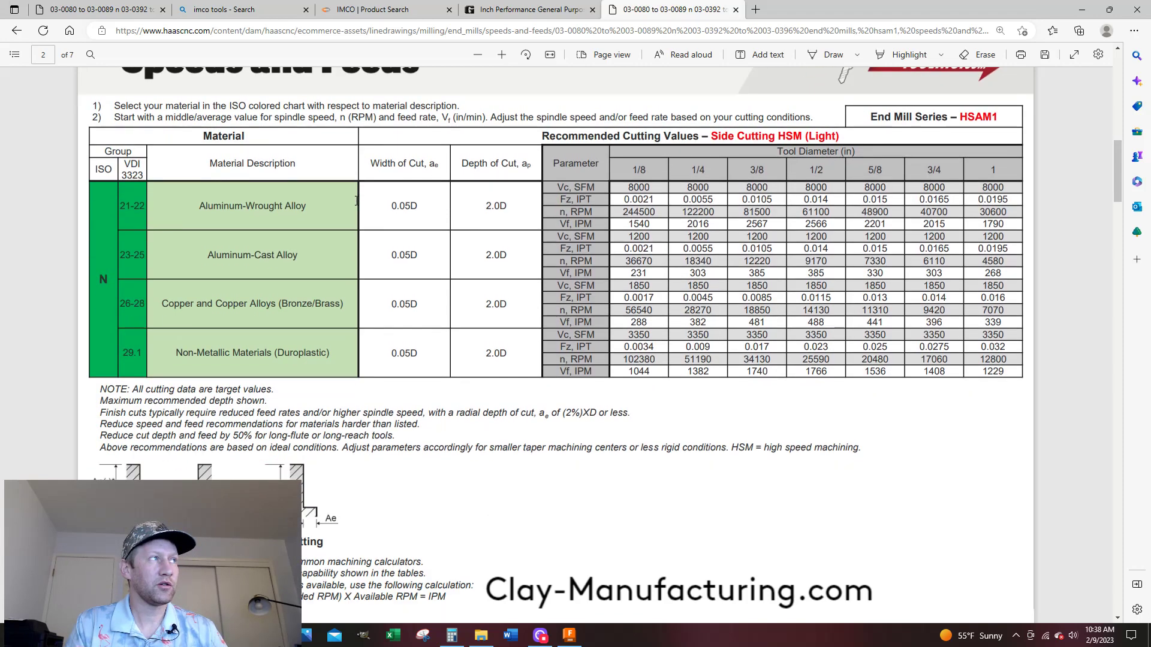
pyautogui.scroll(-15, 356, 201)
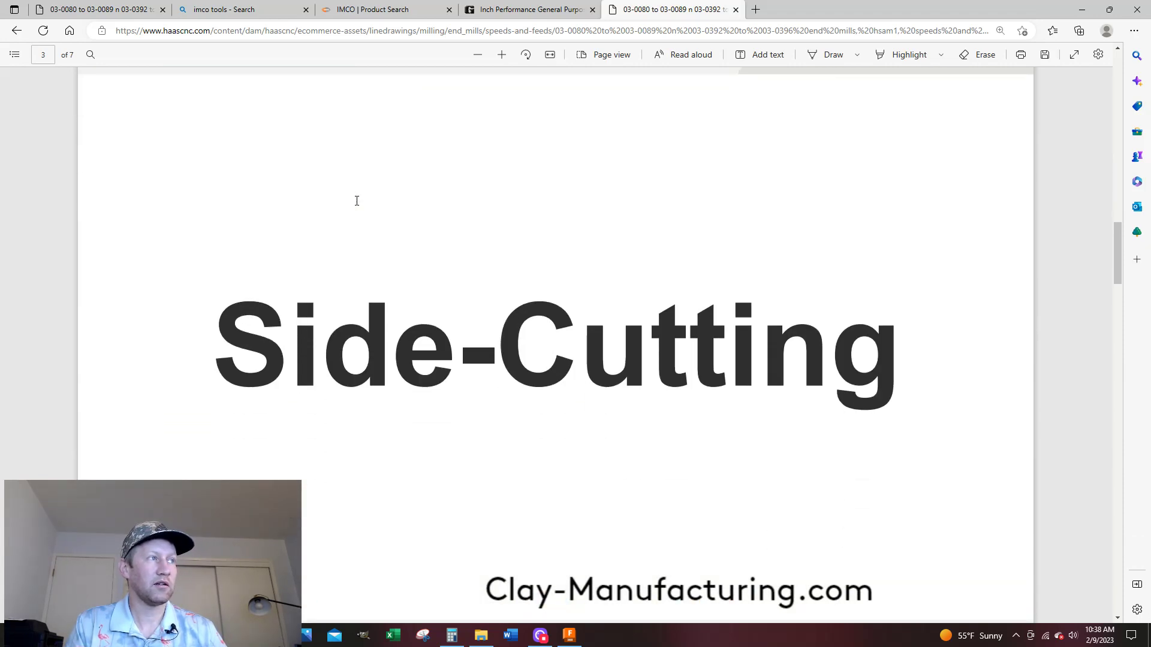
pyautogui.scroll(-2, 356, 201)
pyautogui.keyDown('ctrl'); pyautogui.scroll(-1, 462, 189); pyautogui.keyUp('ctrl')
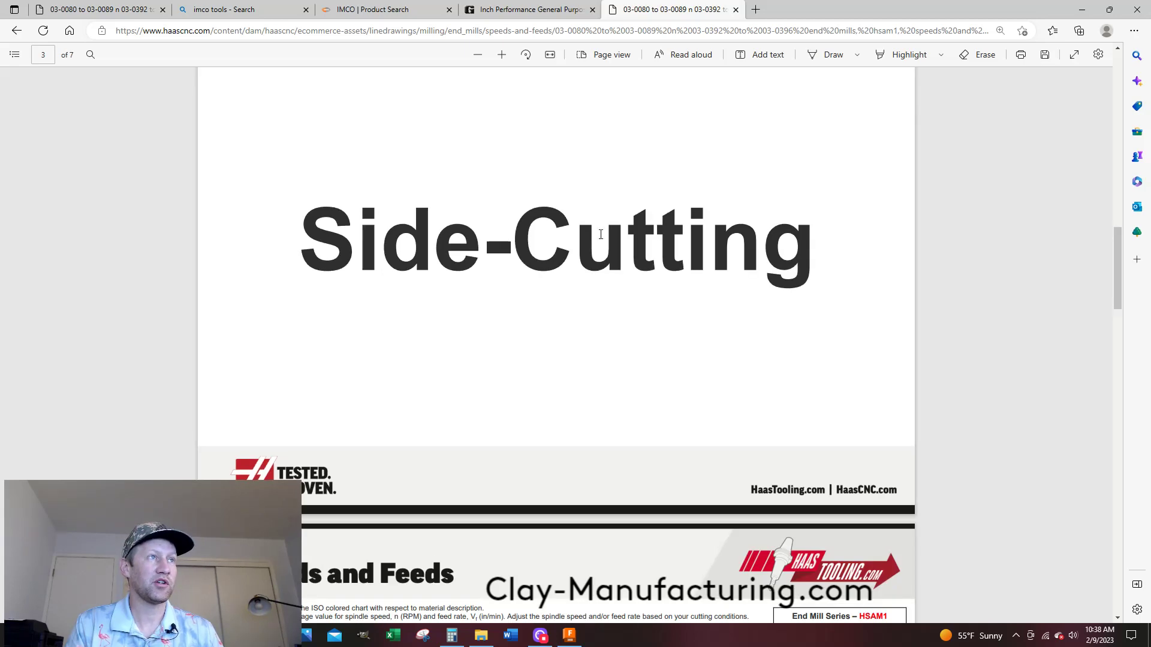
pyautogui.moveTo(317, 243); pyautogui.dragTo(476, 245)
pyautogui.scroll(-7, 596, 290)
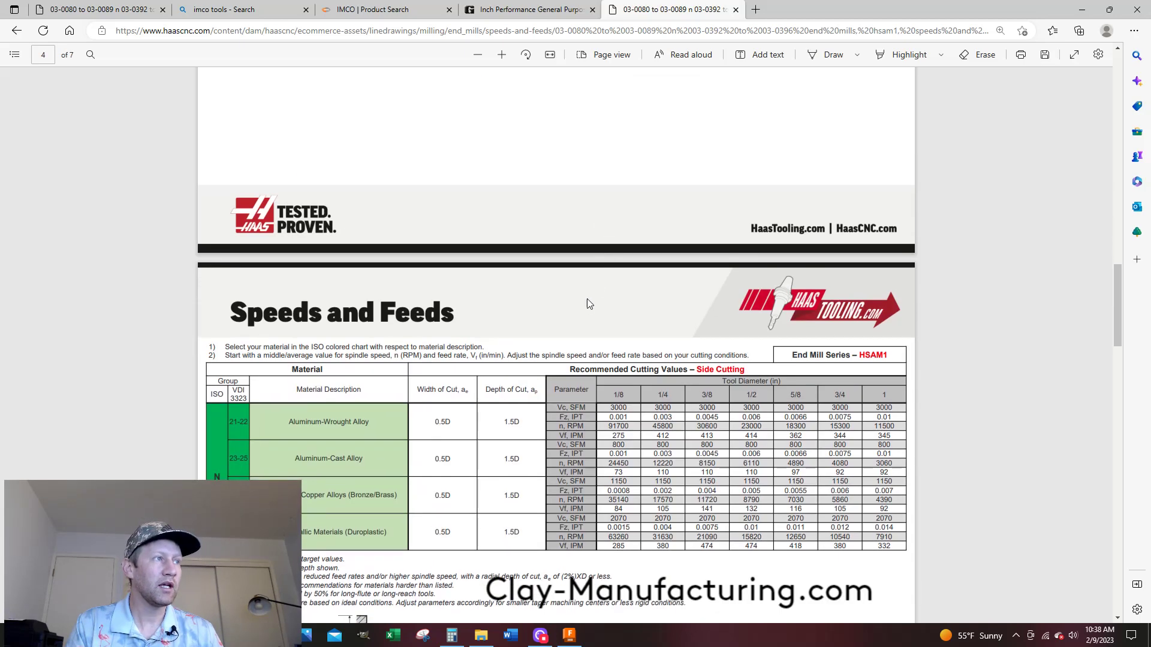
pyautogui.scroll(-2, 588, 299)
pyautogui.scroll(-1, 542, 364)
pyautogui.scroll(2, 660, 324)
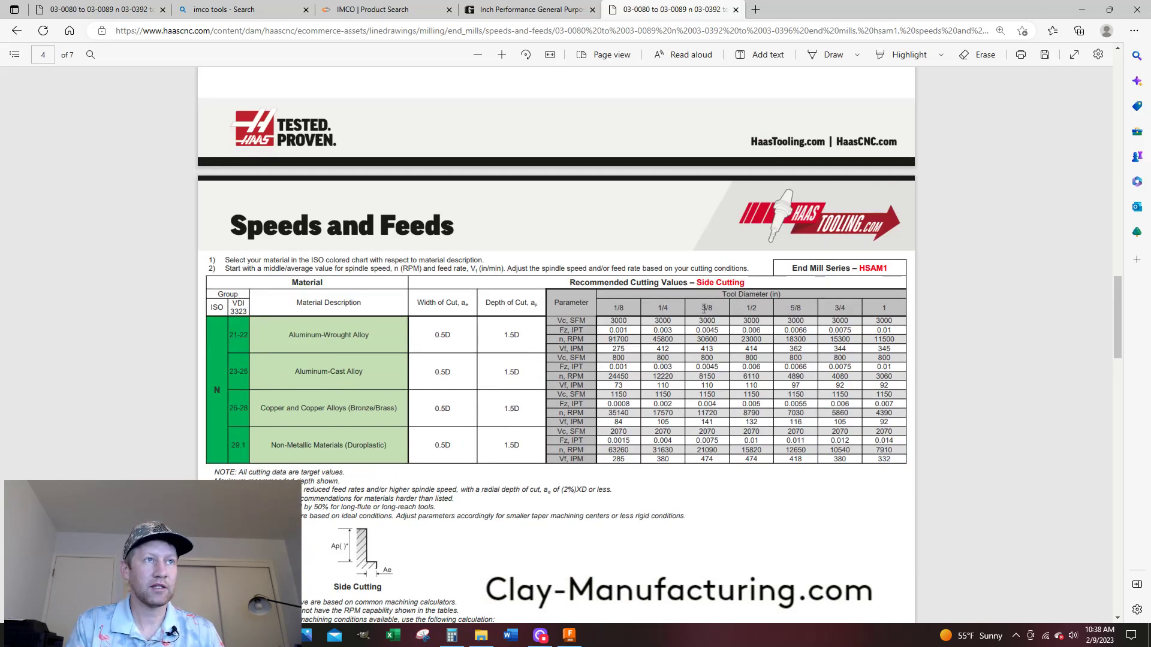
pyautogui.keyDown('ctrl'); pyautogui.scroll(1, 639, 359); pyautogui.keyUp('ctrl')
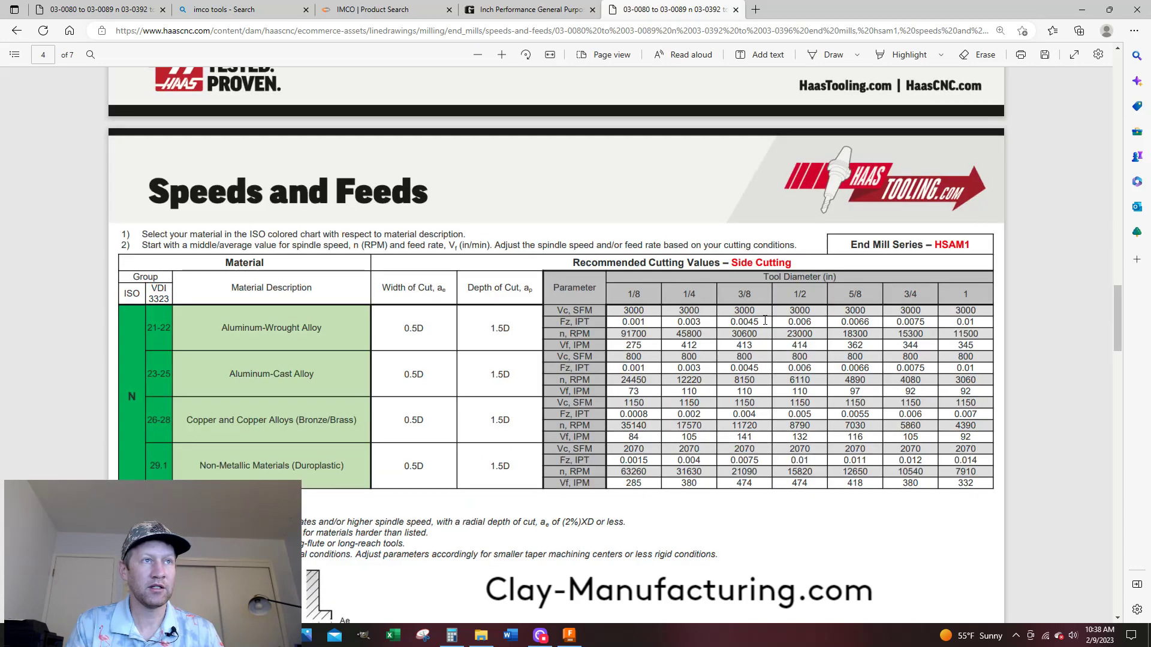
# Examine the Side Cutting feed per tooth for the 3/8 tool and the width of cut for Aluminum-Wrought Alloy
pyautogui.moveTo(743, 322)
pyautogui.mouseDown()
pyautogui.moveTo(760, 322)
pyautogui.moveTo(721, 323)
pyautogui.mouseUp()
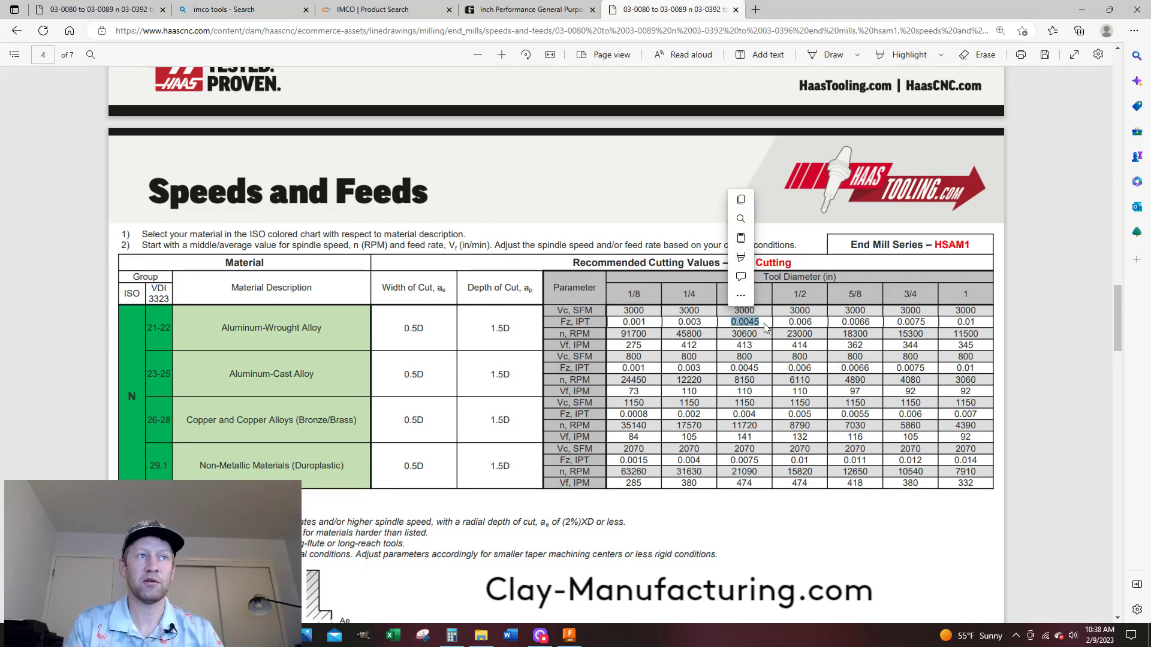
pyautogui.click(766, 319)
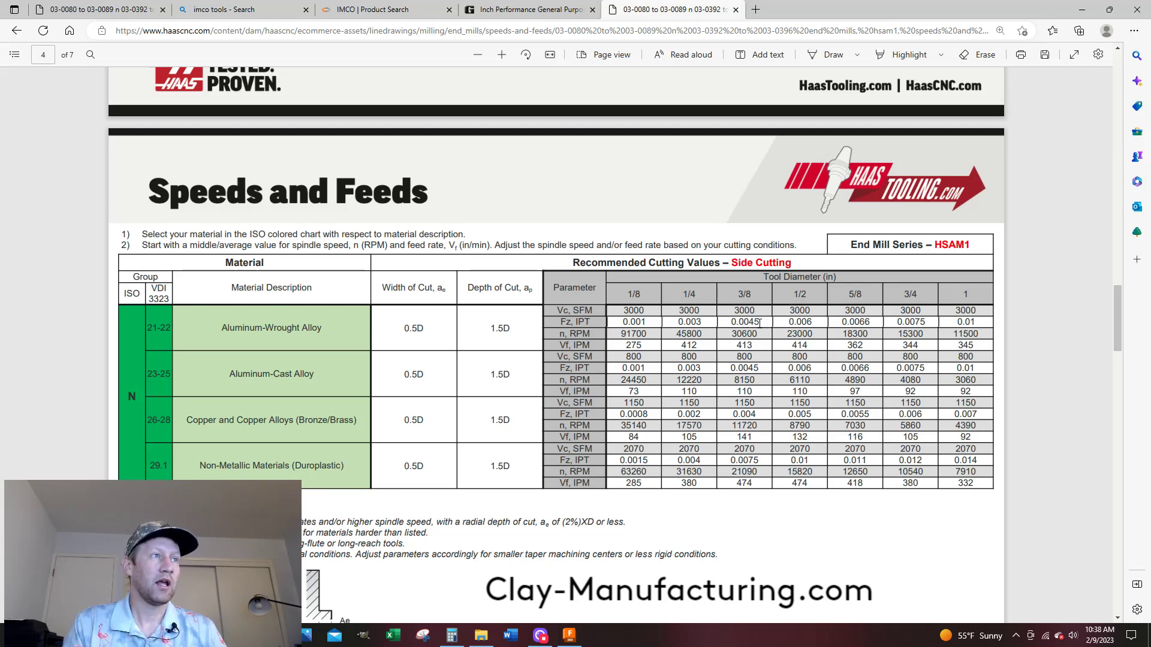
pyautogui.doubleClick(408, 328)
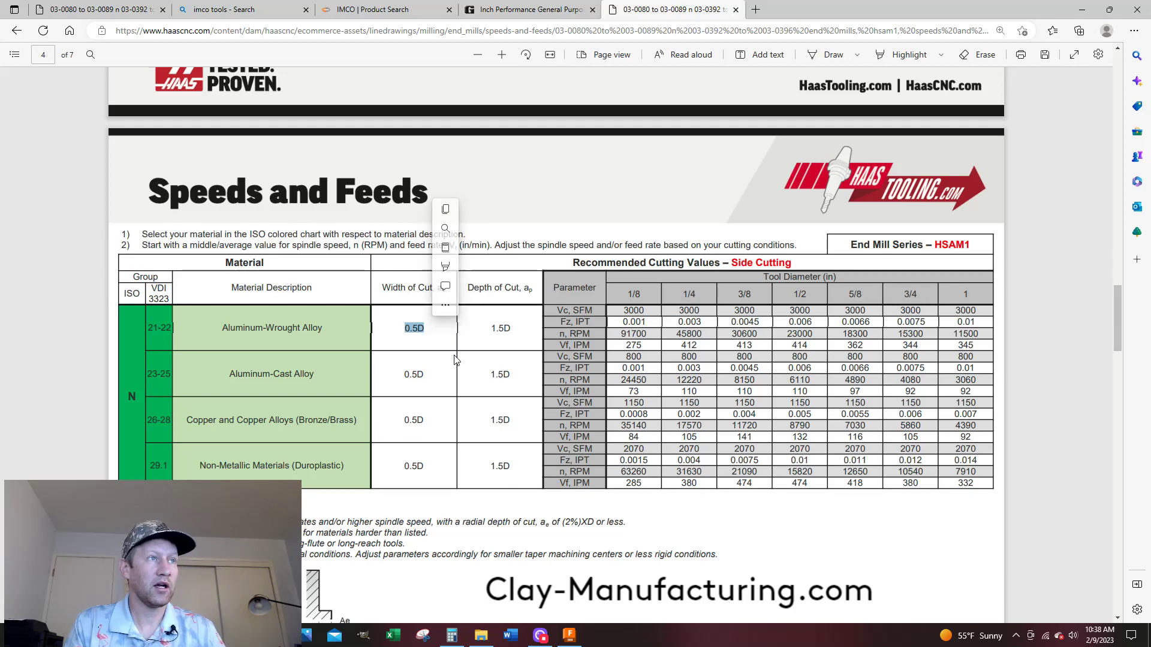
# Switch to Calculator, clear it and multiply the Side Cutting width-of-cut factor 0.5 by the tool diameter 0.375
pyautogui.click(451, 636)
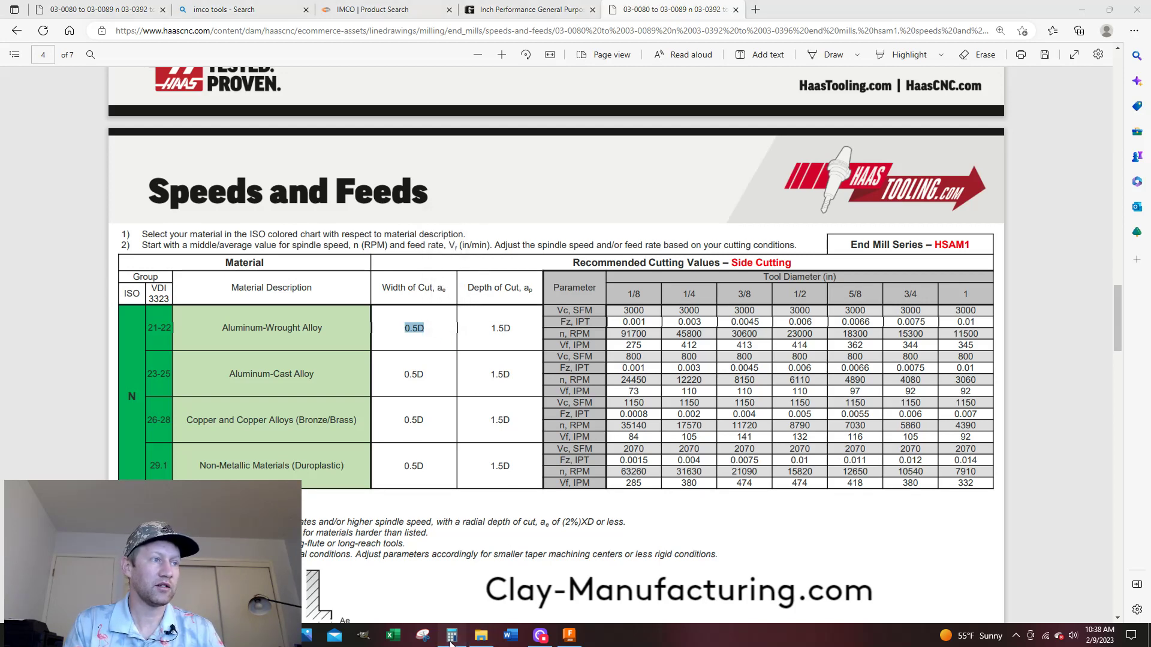
pyautogui.click(778, 280)
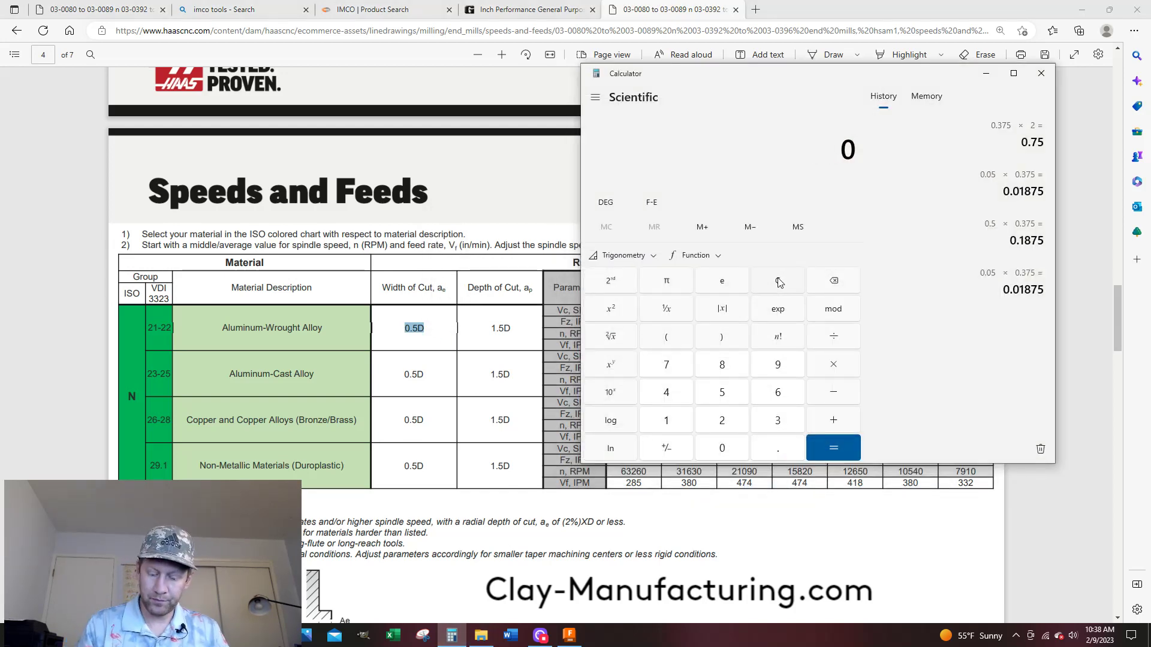
pyautogui.write('.5*')
pyautogui.write('.375')
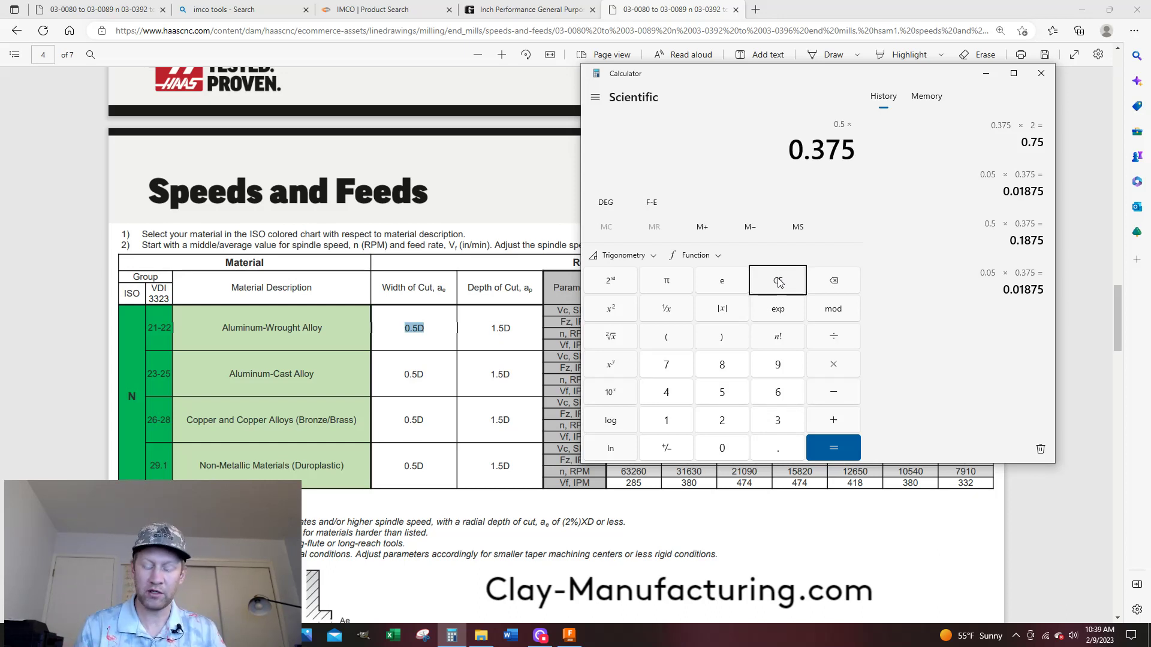
pyautogui.press('Return')
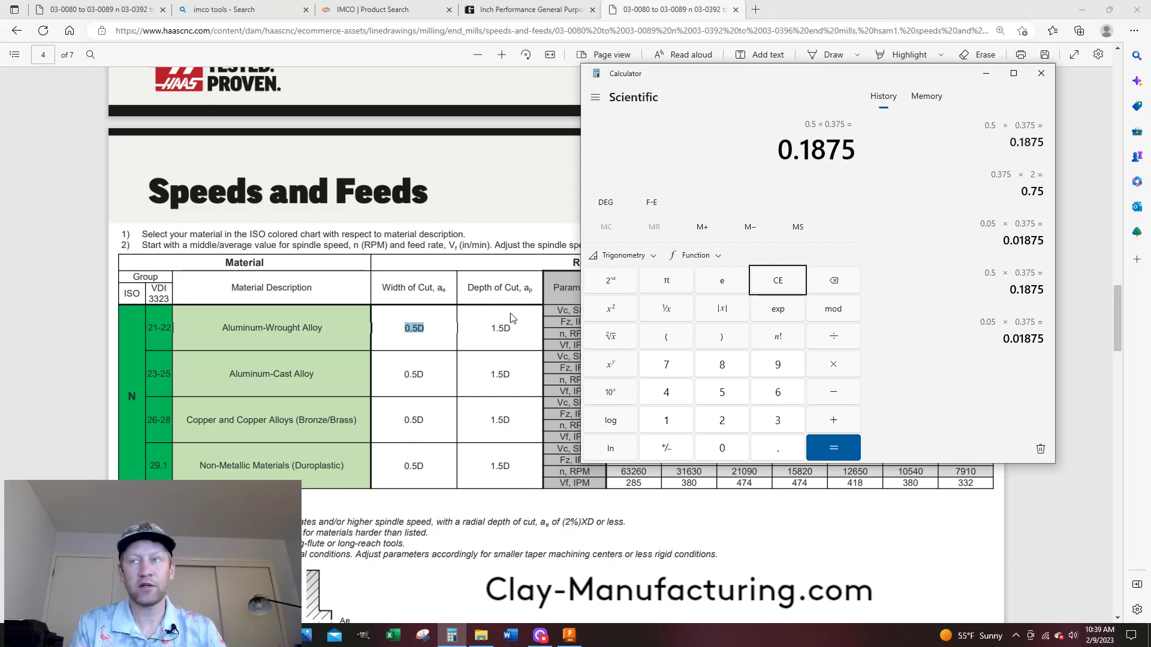
# Clear the calculation and multiply the Side Cutting depth-of-cut factor 1.5 by the tool diameter 0.375
pyautogui.click(769, 285)
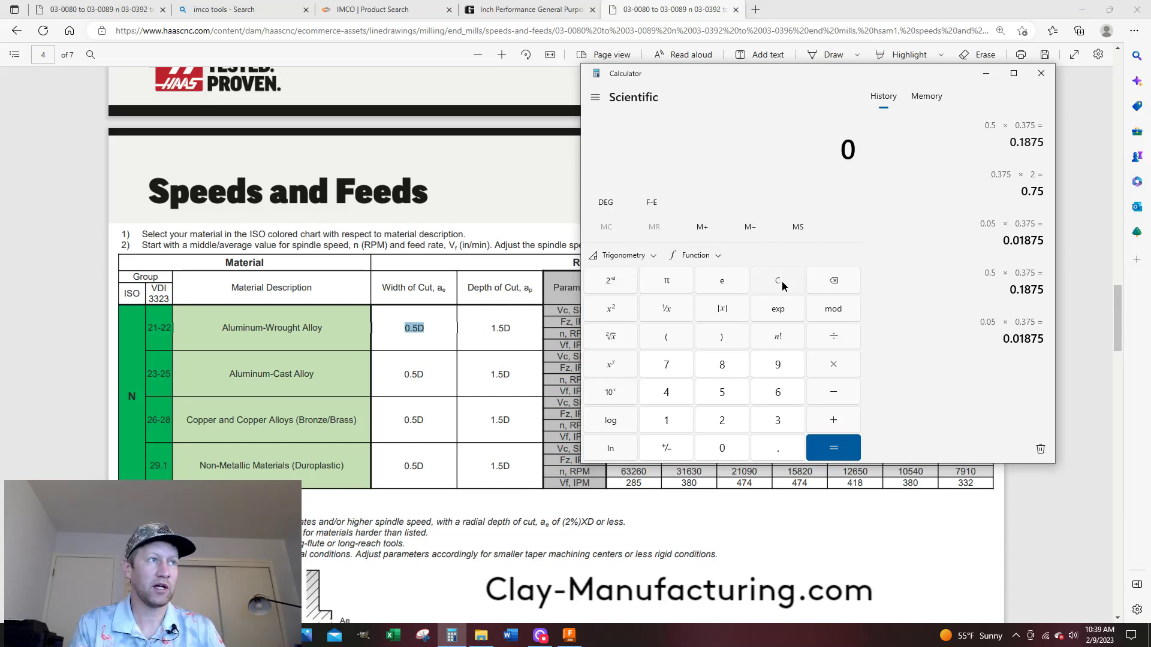
pyautogui.write('1.5*0.375')
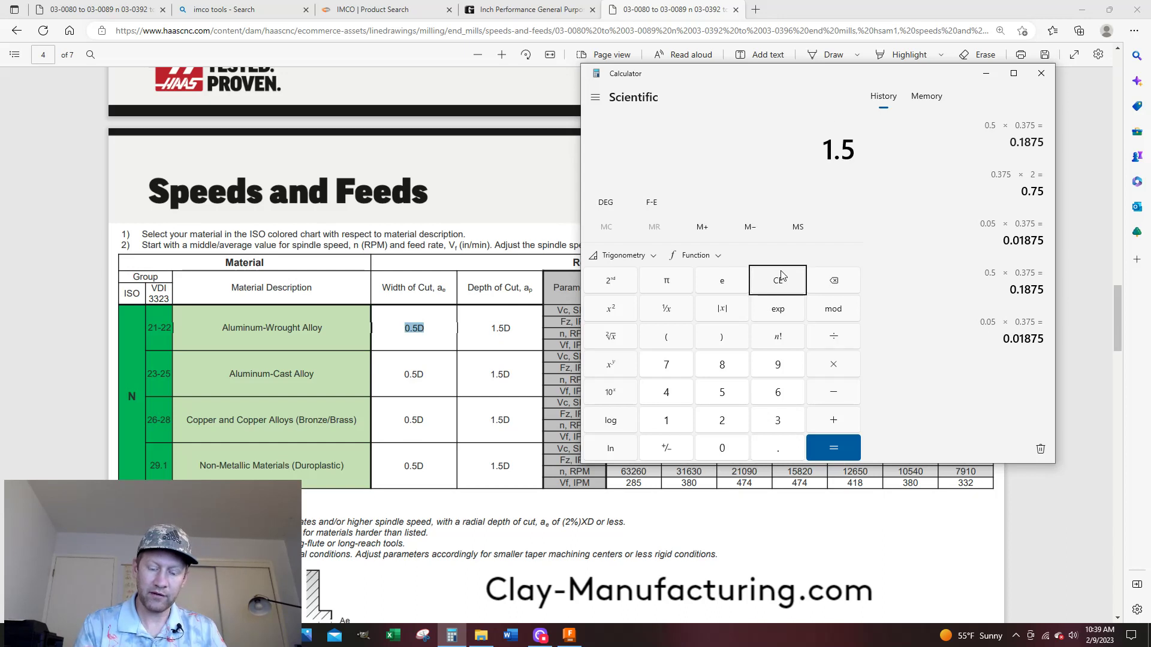
pyautogui.press('Return')
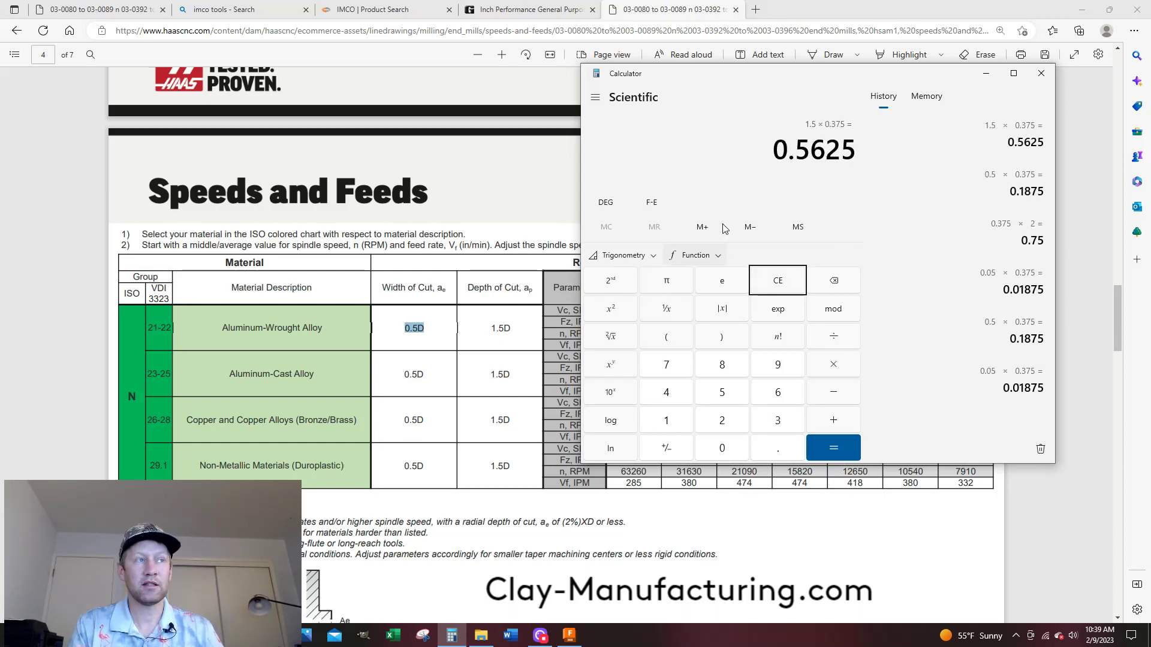
pyautogui.click(821, 148)
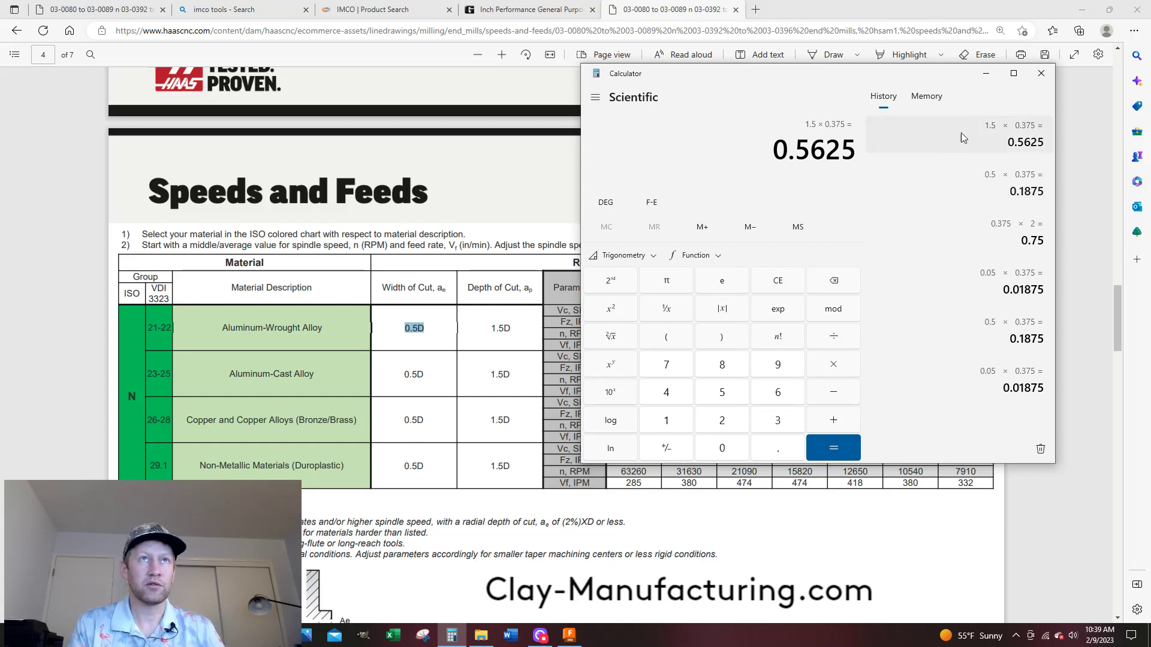
# Return to the Side Cutting chart and examine the spindle speed and feed per tooth for the 3/8 tool in Aluminum-Wrought Alloy
pyautogui.click(986, 73)
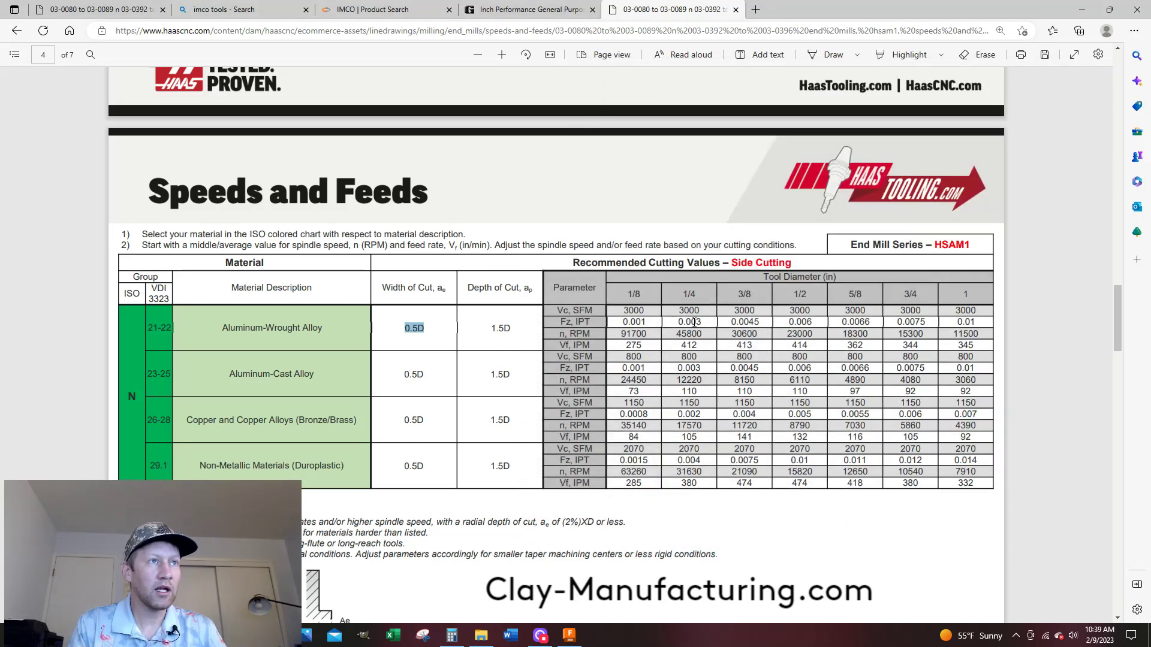
pyautogui.moveTo(758, 334); pyautogui.dragTo(736, 335)
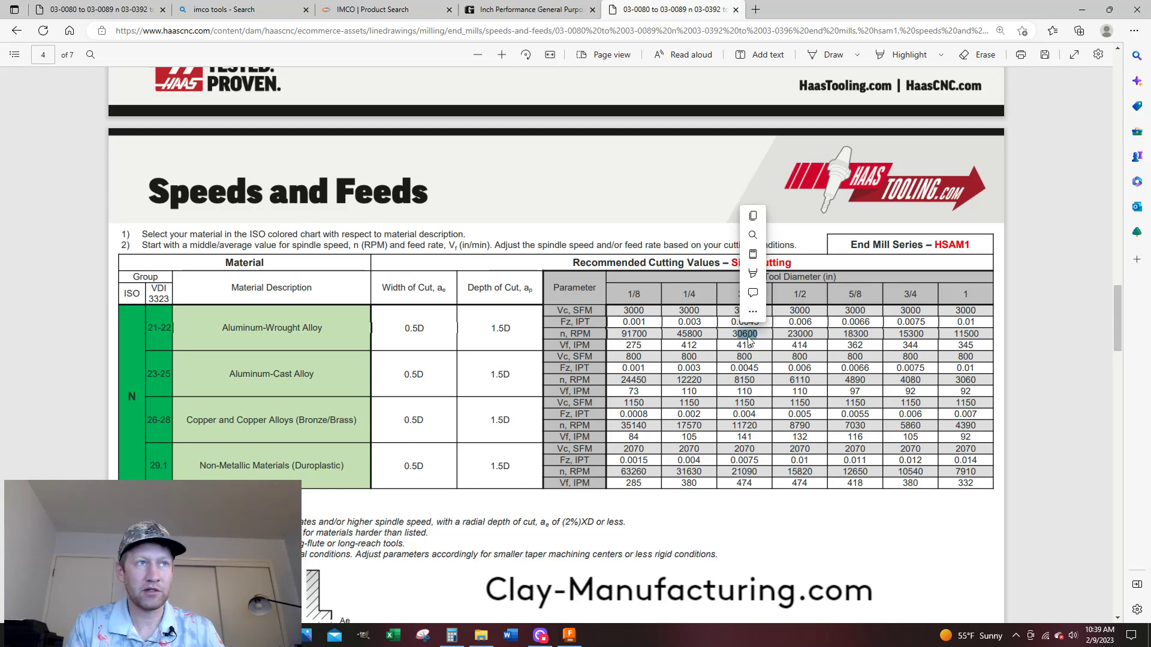
pyautogui.click(763, 336)
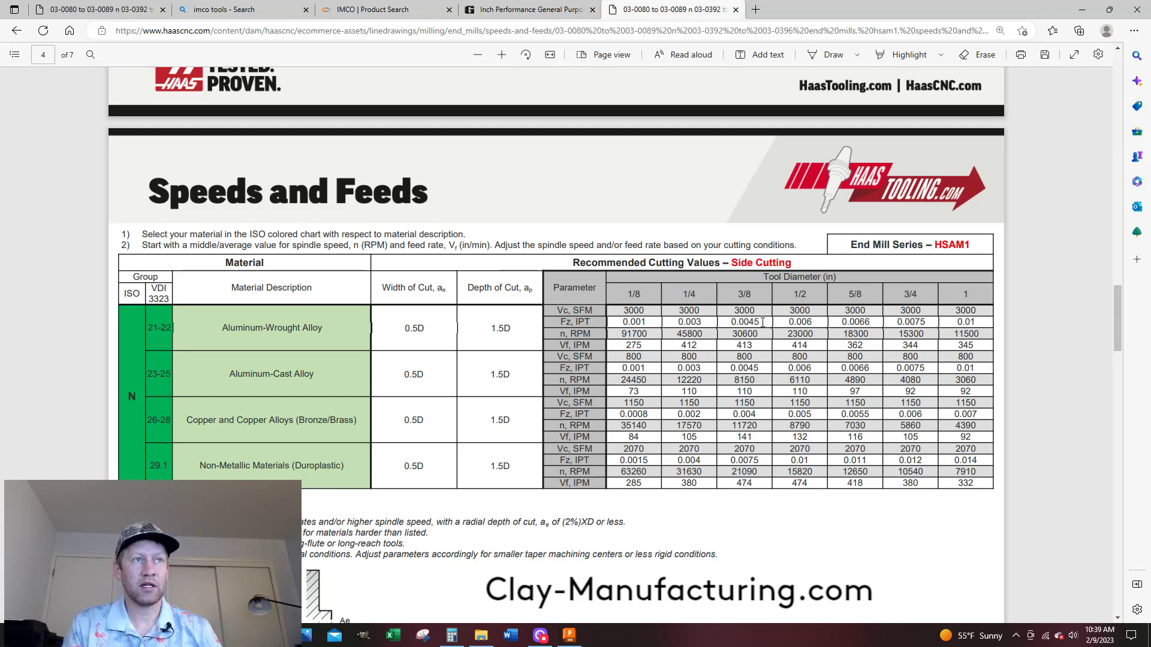
pyautogui.moveTo(759, 322); pyautogui.dragTo(734, 324)
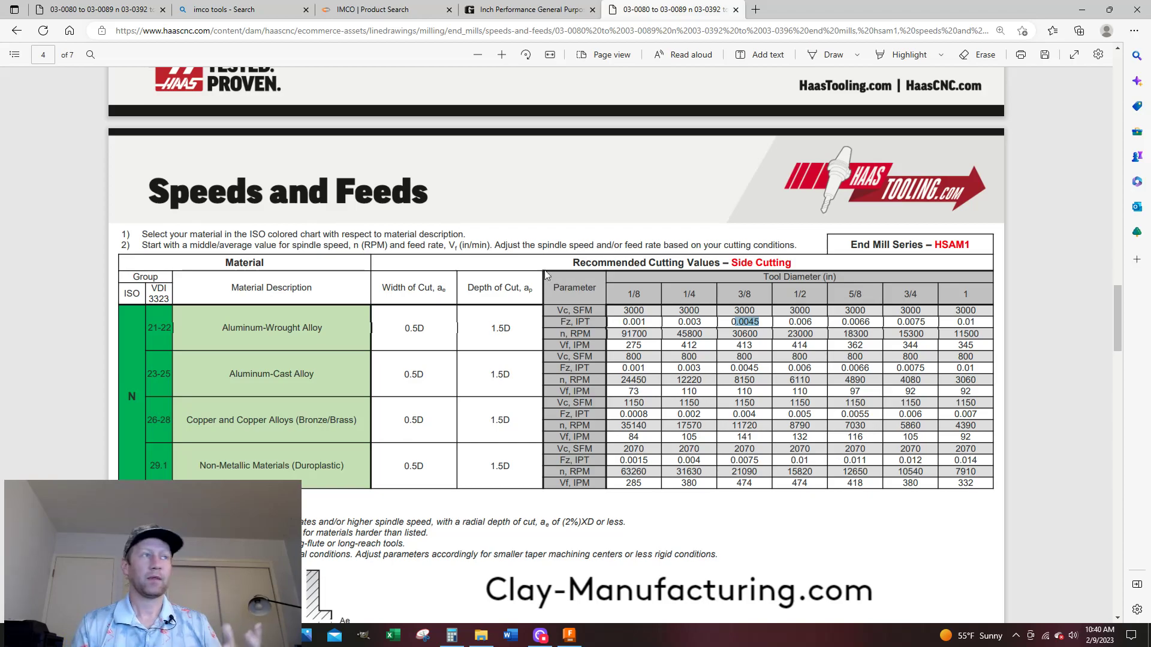
# Locate the Slotting table and examine the feed per tooth for the 3/8 tool in Aluminum-Wrought Alloy
pyautogui.scroll(-12, 483, 300)
pyautogui.scroll(-5, 483, 300)
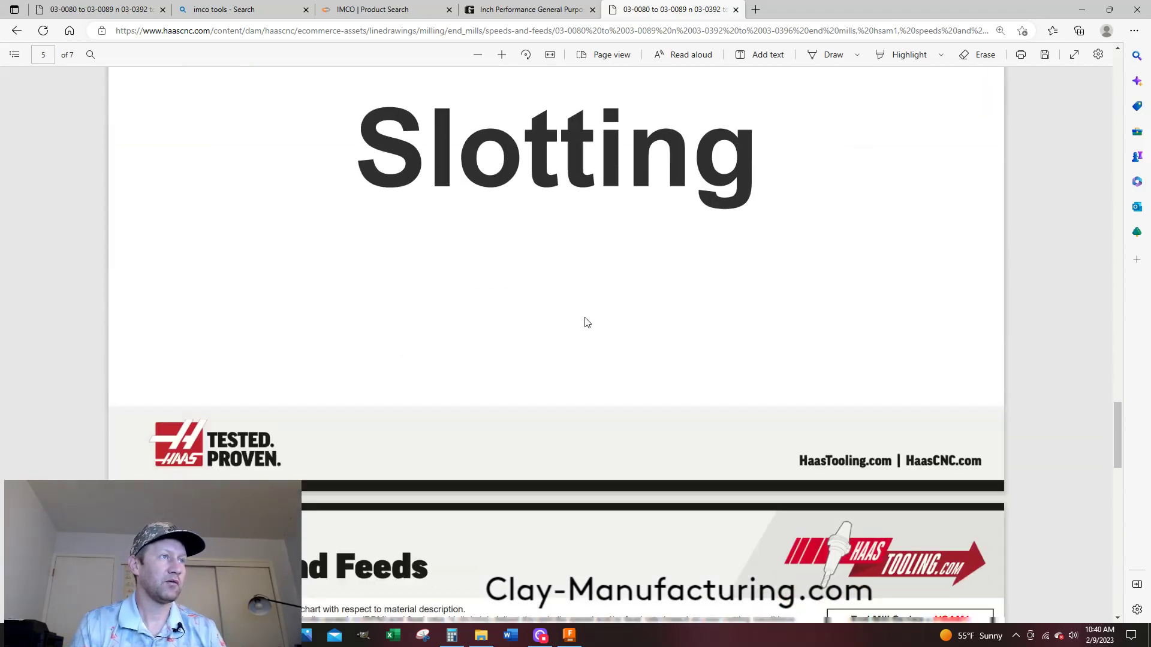
pyautogui.scroll(-8, 609, 143)
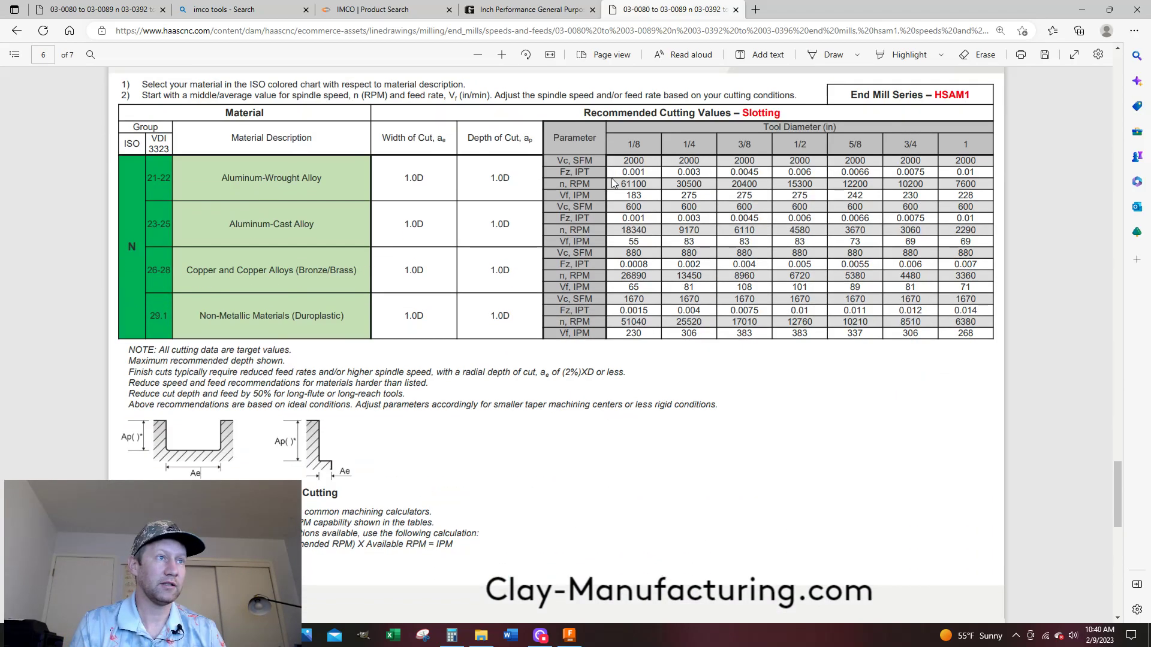
pyautogui.scroll(2, 462, 336)
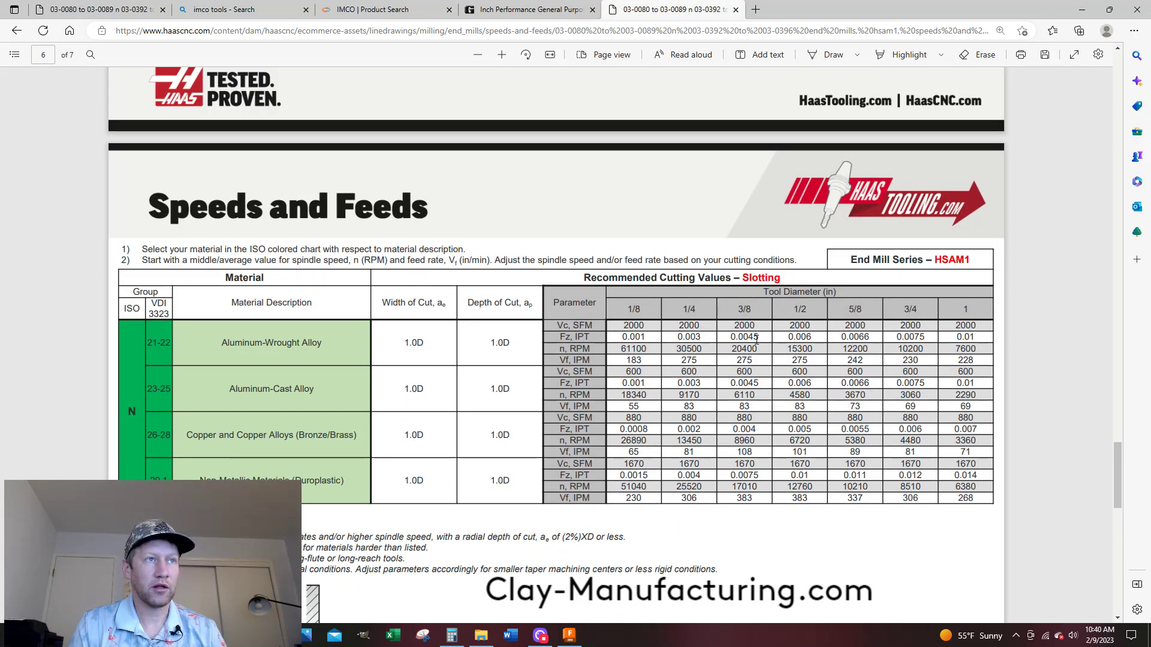
pyautogui.moveTo(759, 337); pyautogui.dragTo(732, 336)
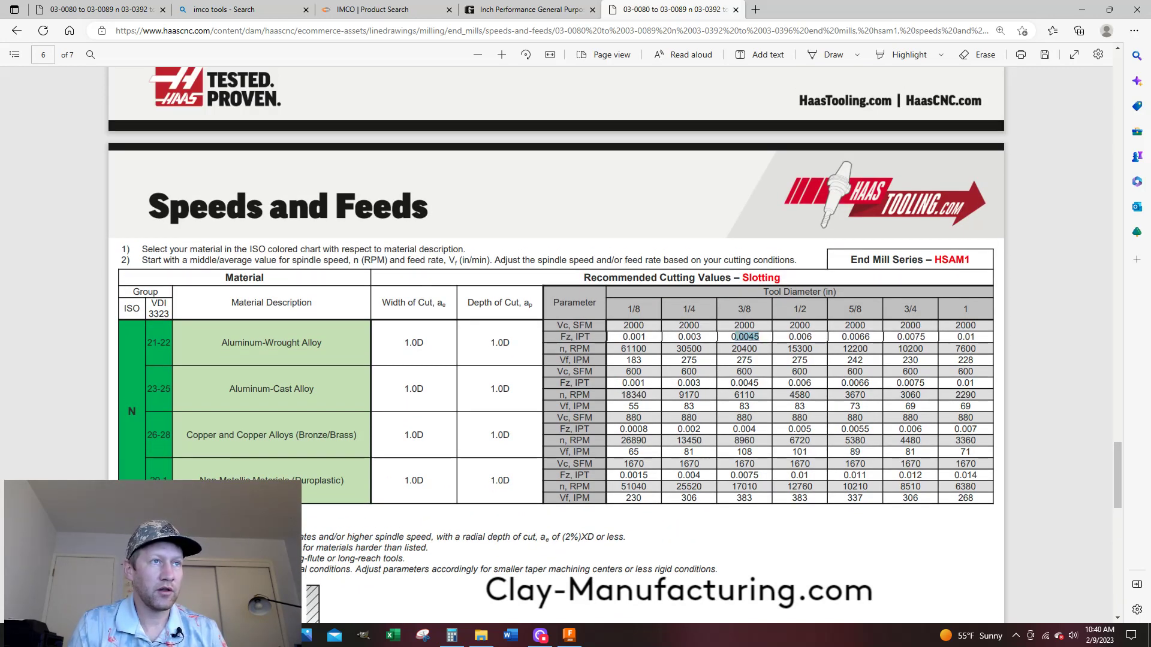
pyautogui.click(759, 338)
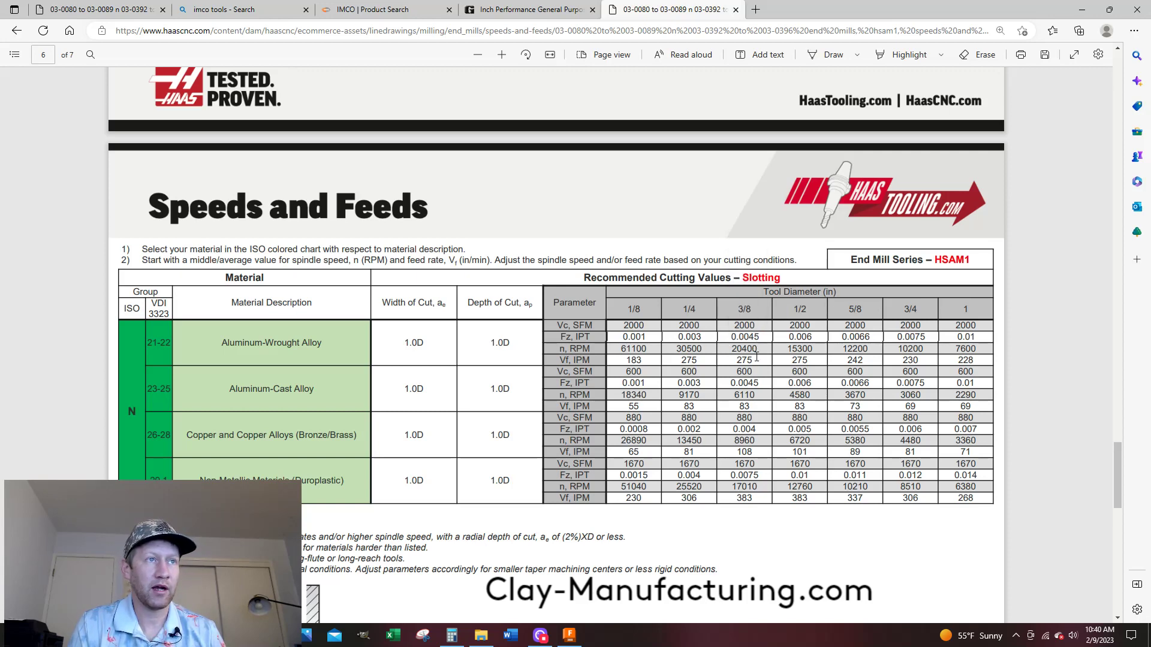
# Check the Slotting spindle speed for the 3/8 tool in Aluminum-Wrought Alloy, and bring up Guhring's Inch Performance General Purpose End Mills page
pyautogui.moveTo(731, 349); pyautogui.dragTo(754, 349)
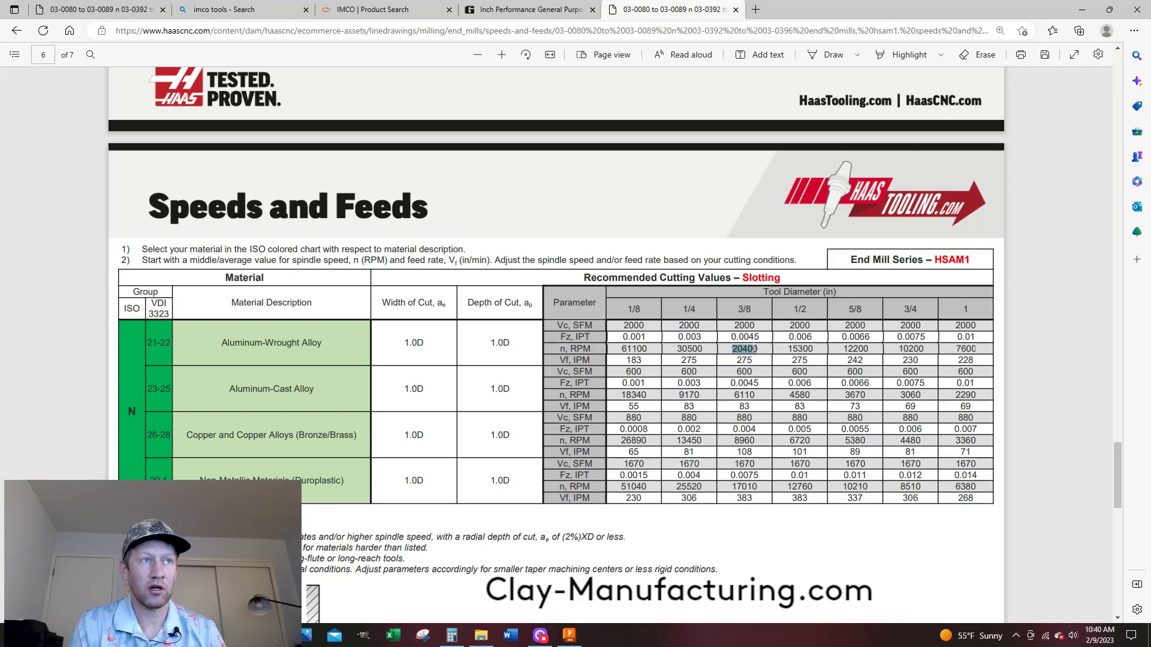
pyautogui.click(756, 348)
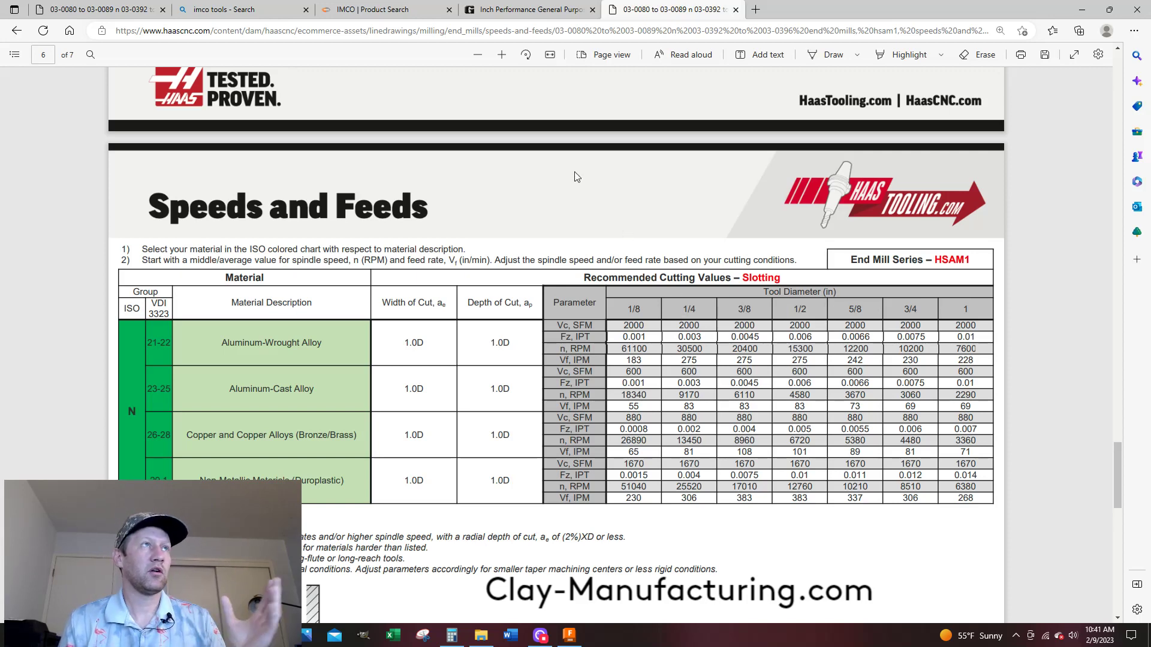
pyautogui.click(526, 9)
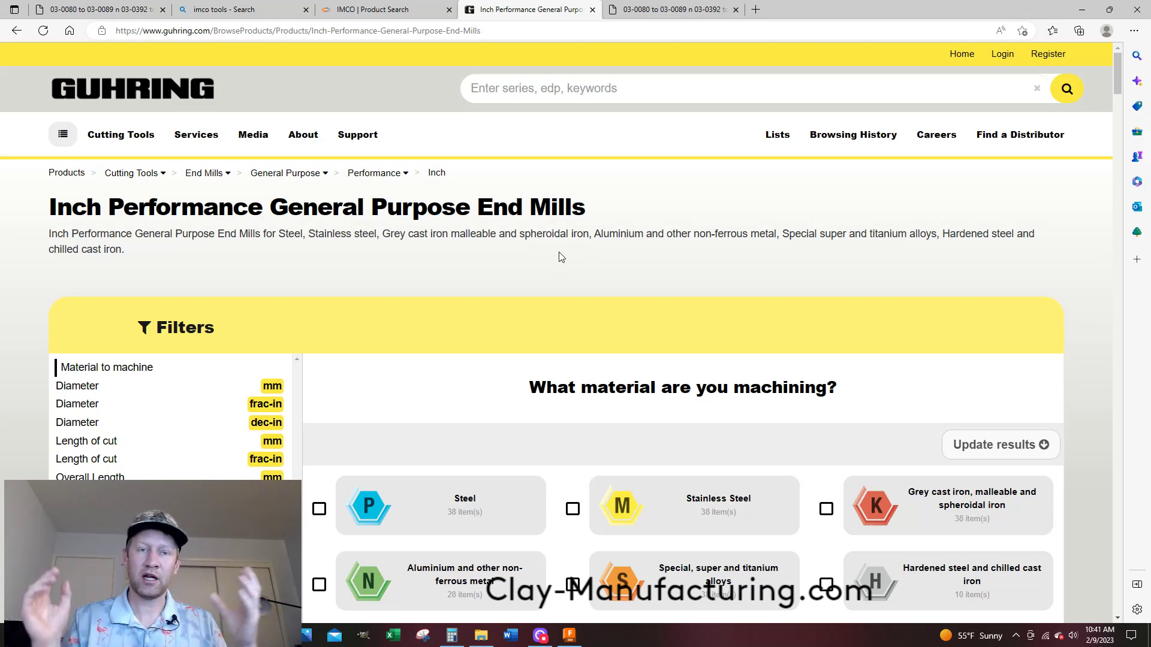
# Switch to Fusion 360 and inspect the feed per tooth and cutting feedrate in Adaptive1's tool settings
pyautogui.click(569, 635)
pyautogui.click(907, 519)
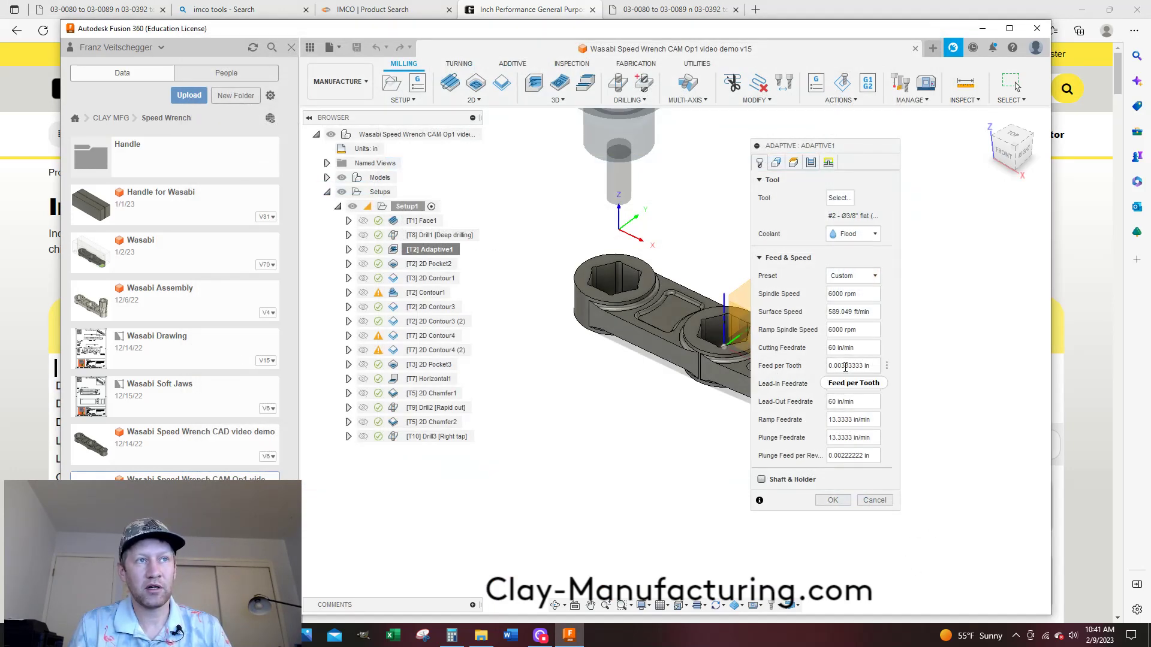
pyautogui.doubleClick(846, 367)
pyautogui.click(845, 366)
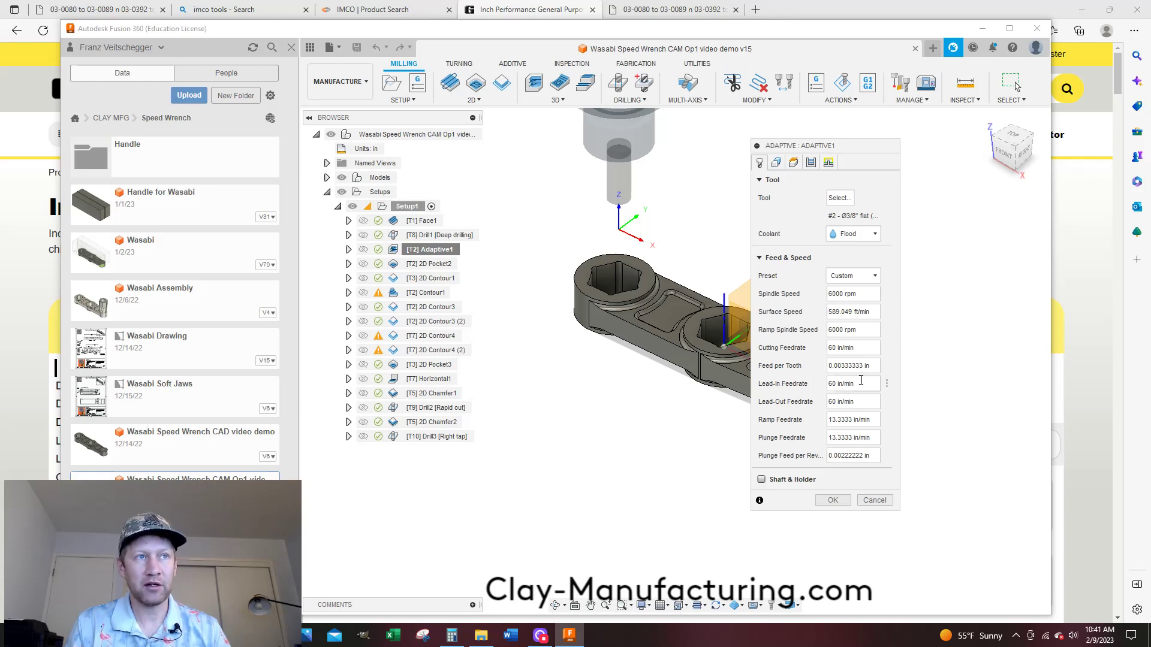
pyautogui.moveTo(855, 349)
pyautogui.mouseDown()
pyautogui.moveTo(820, 350)
pyautogui.moveTo(842, 366)
pyautogui.mouseUp()
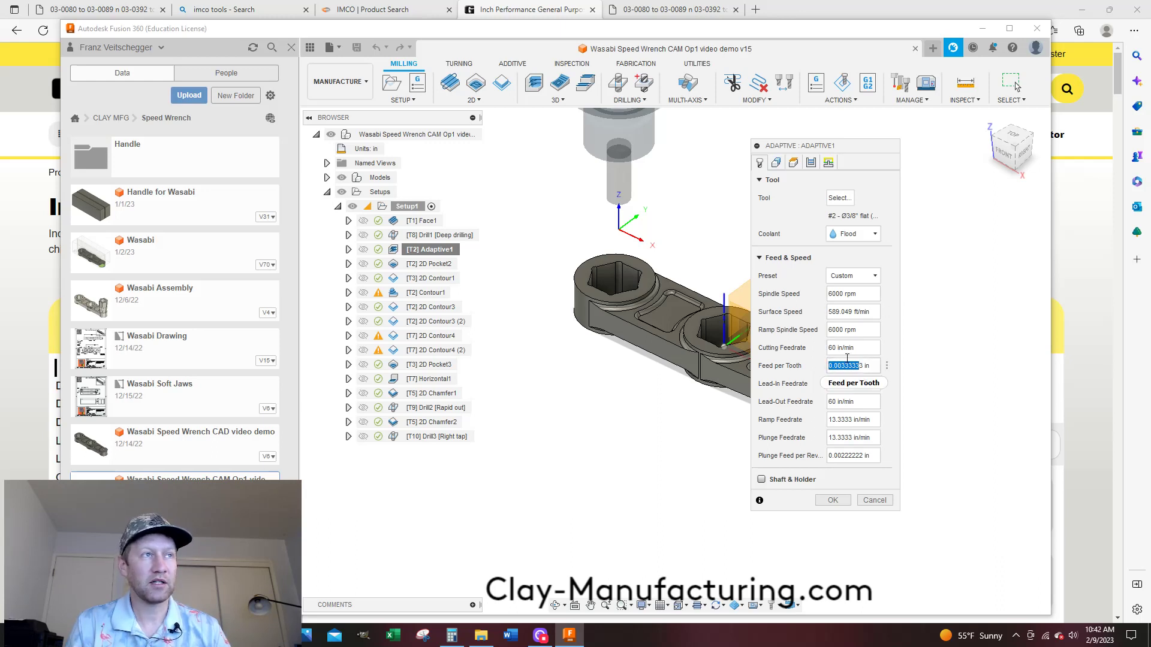
pyautogui.click(858, 349)
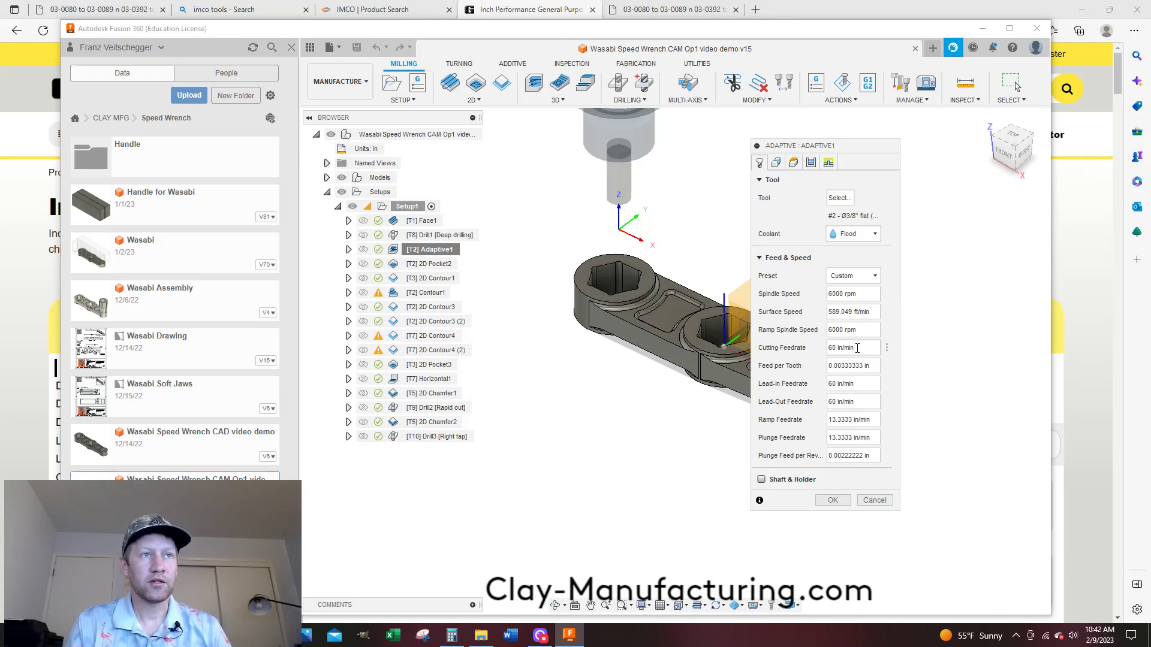
# Try a cutting feedrate of 100 in/min in Adaptive1 to check its effect on feed per tooth
pyautogui.moveTo(857, 348); pyautogui.dragTo(819, 354)
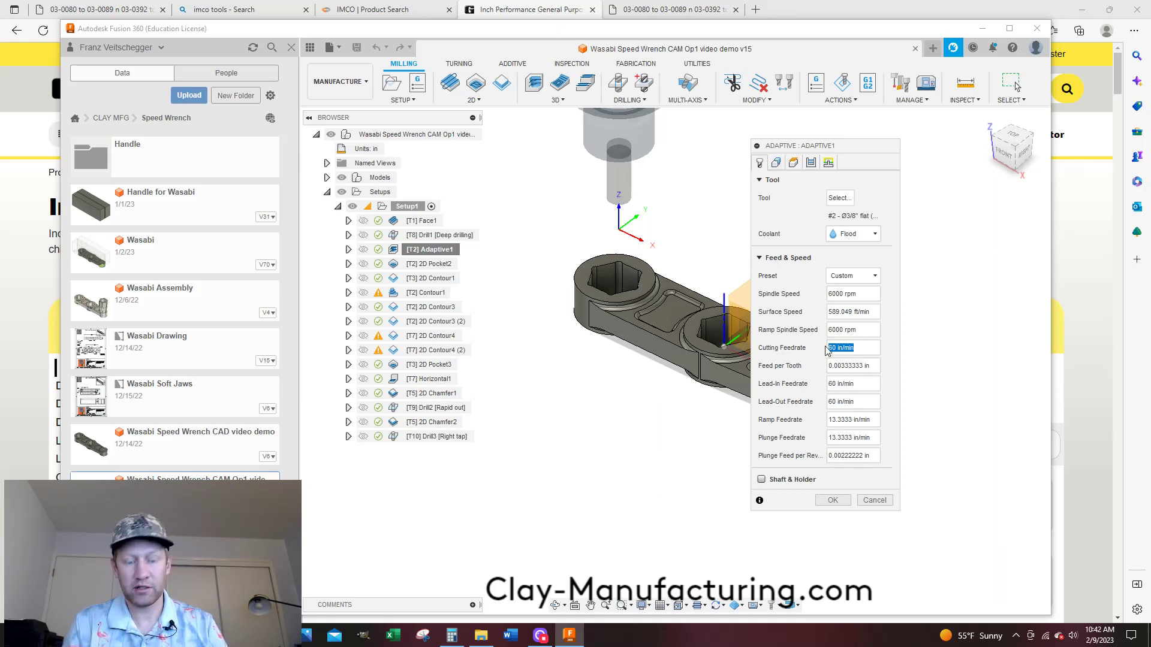
pyautogui.write('10')
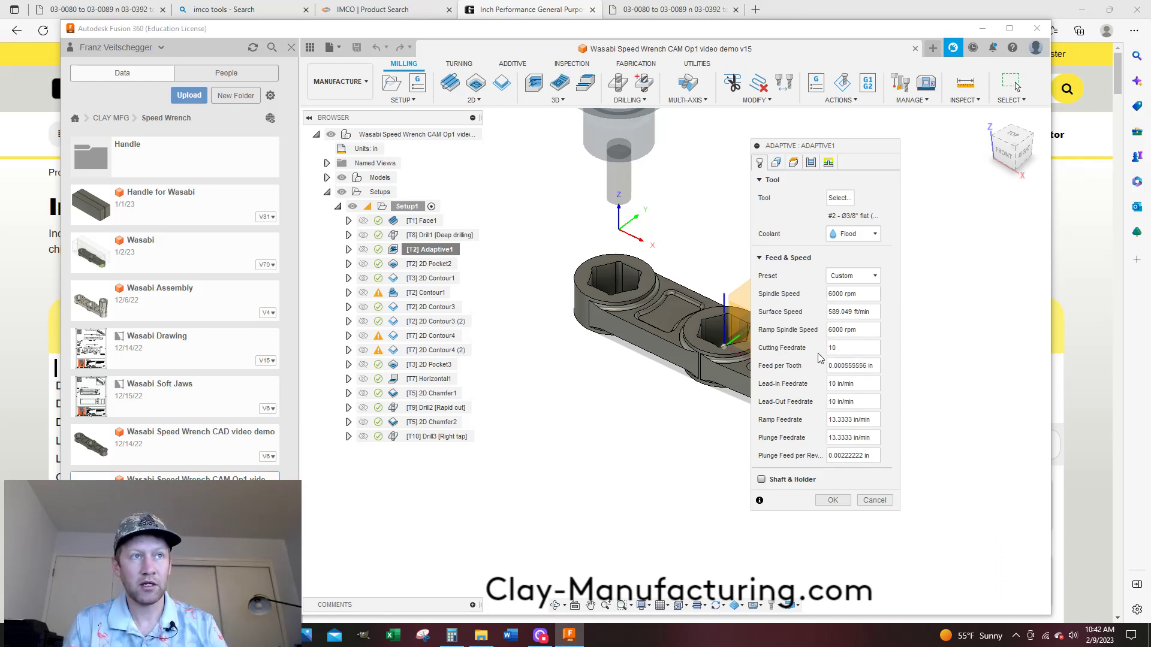
pyautogui.moveTo(849, 366); pyautogui.dragTo(846, 366)
pyautogui.write('0')
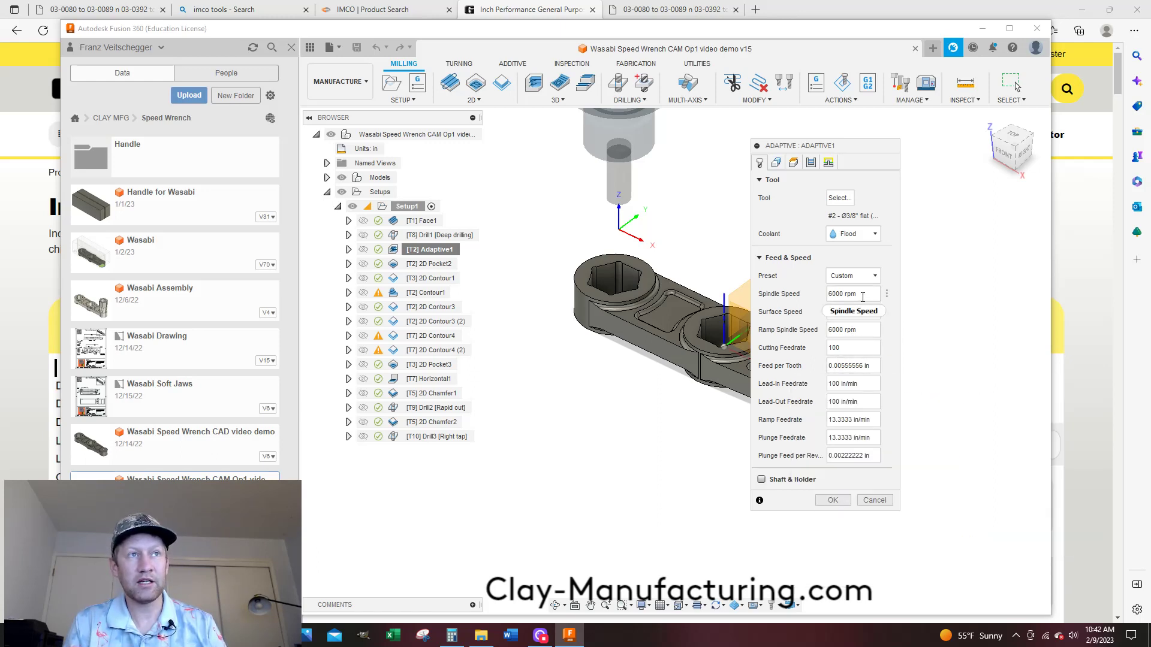
# Try a spindle speed of 2000 rpm in Adaptive1, and discard the trial feed and speed changes
pyautogui.moveTo(863, 297)
pyautogui.moveTo(863, 297); pyautogui.dragTo(824, 298)
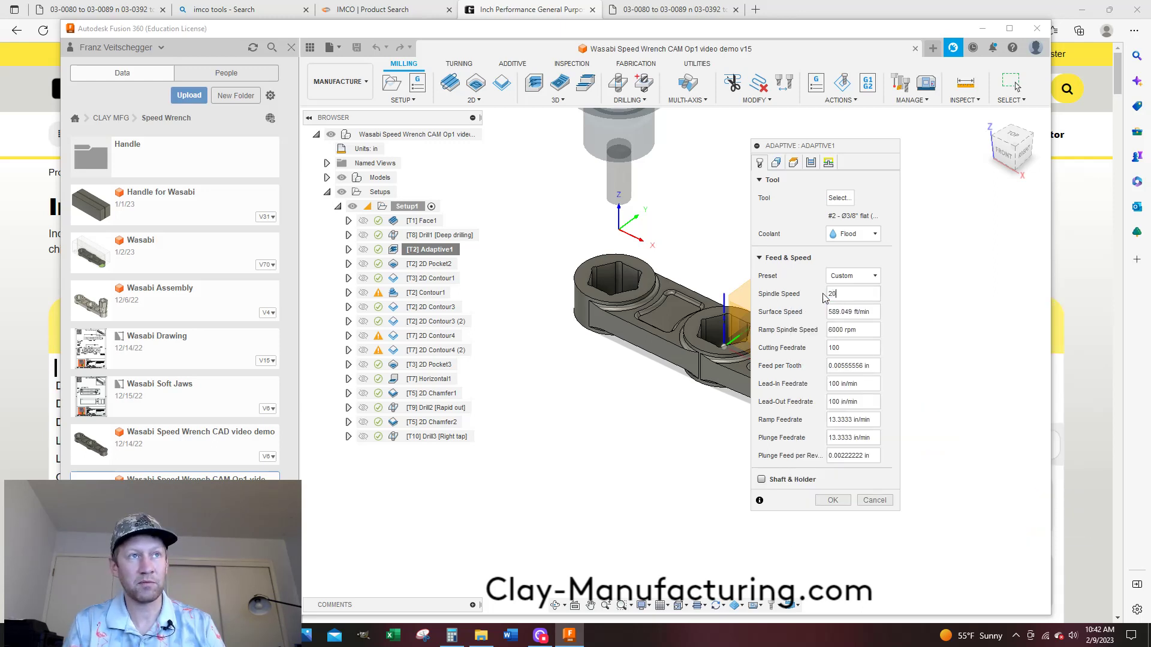
pyautogui.write('00')
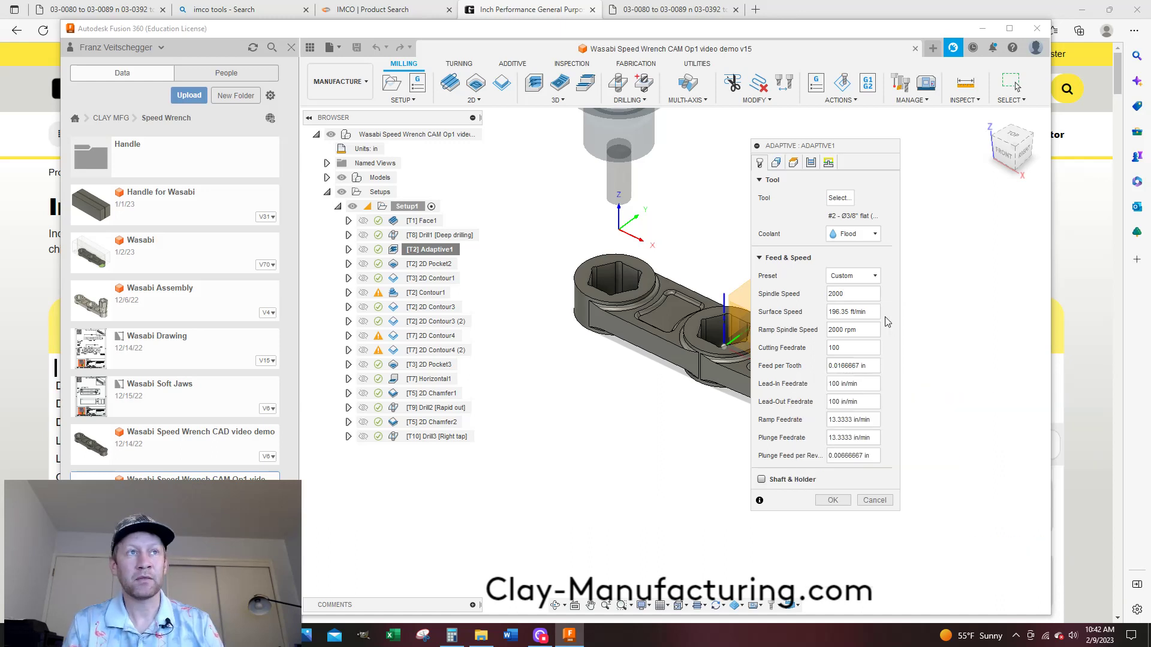
pyautogui.moveTo(871, 296)
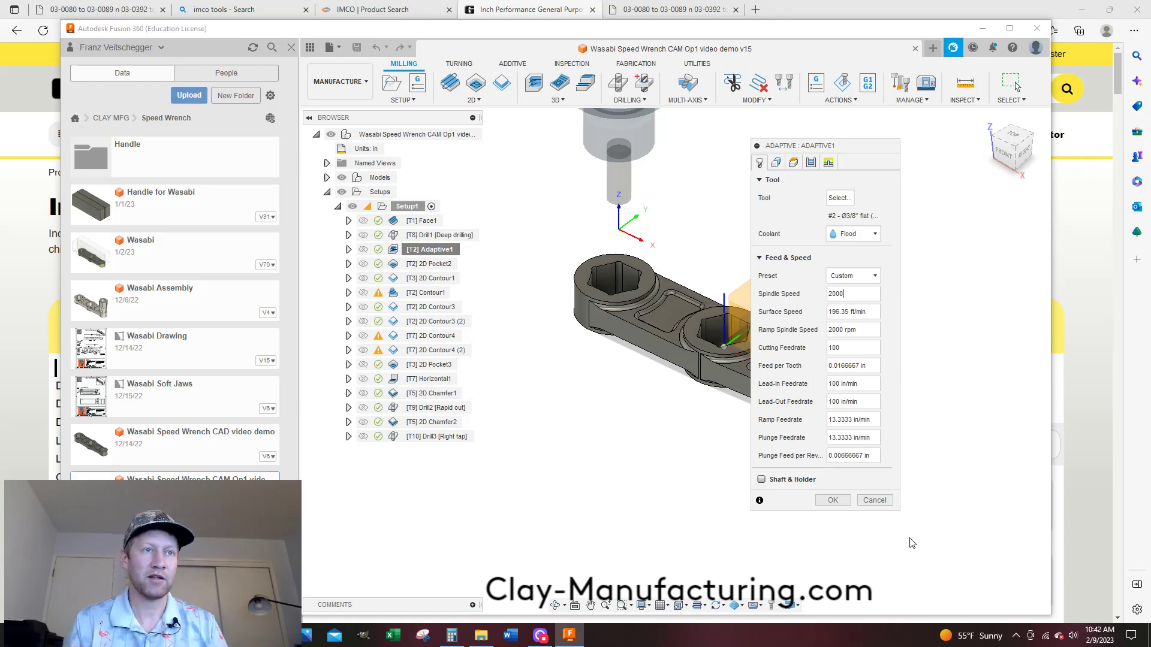
pyautogui.click(876, 501)
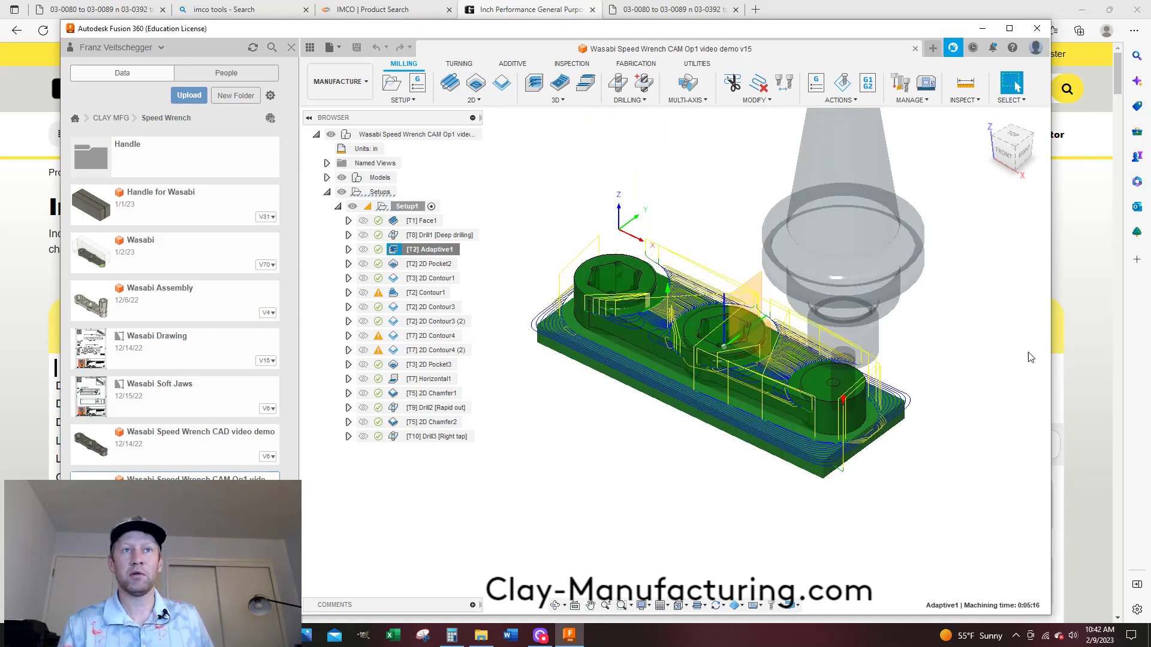
# Return to the Guhring page in the browser and filter the end mills by Aluminium and other non-ferrous metal
pyautogui.click(1076, 294)
pyautogui.scroll(-2, 899, 289)
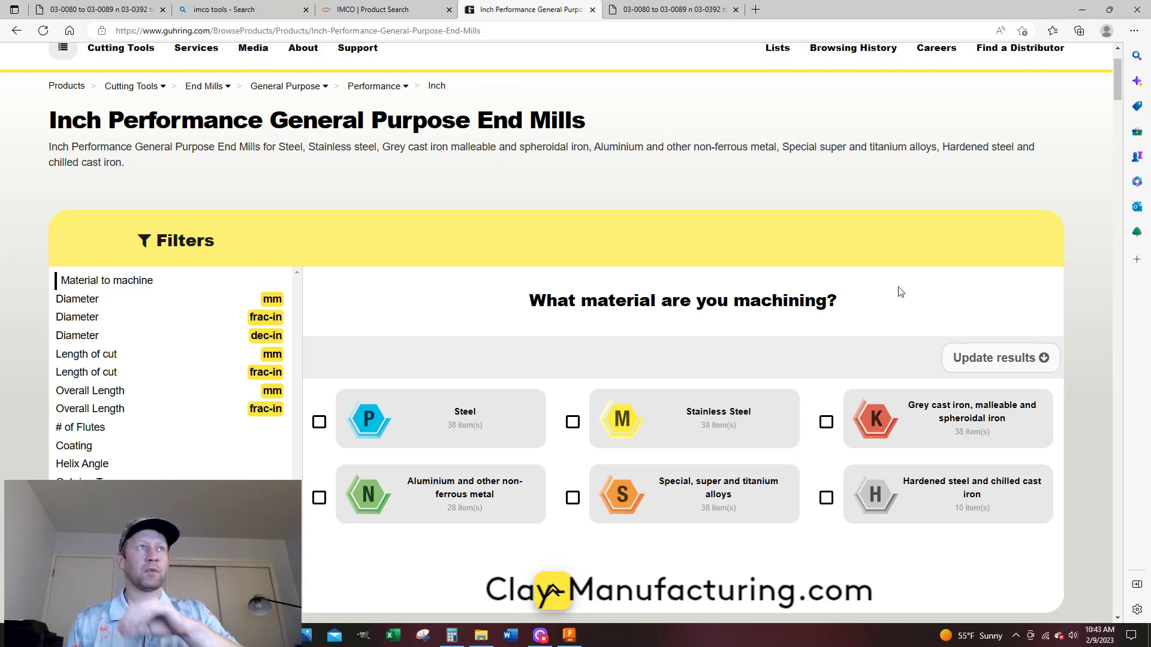
pyautogui.scroll(2, 593, 362)
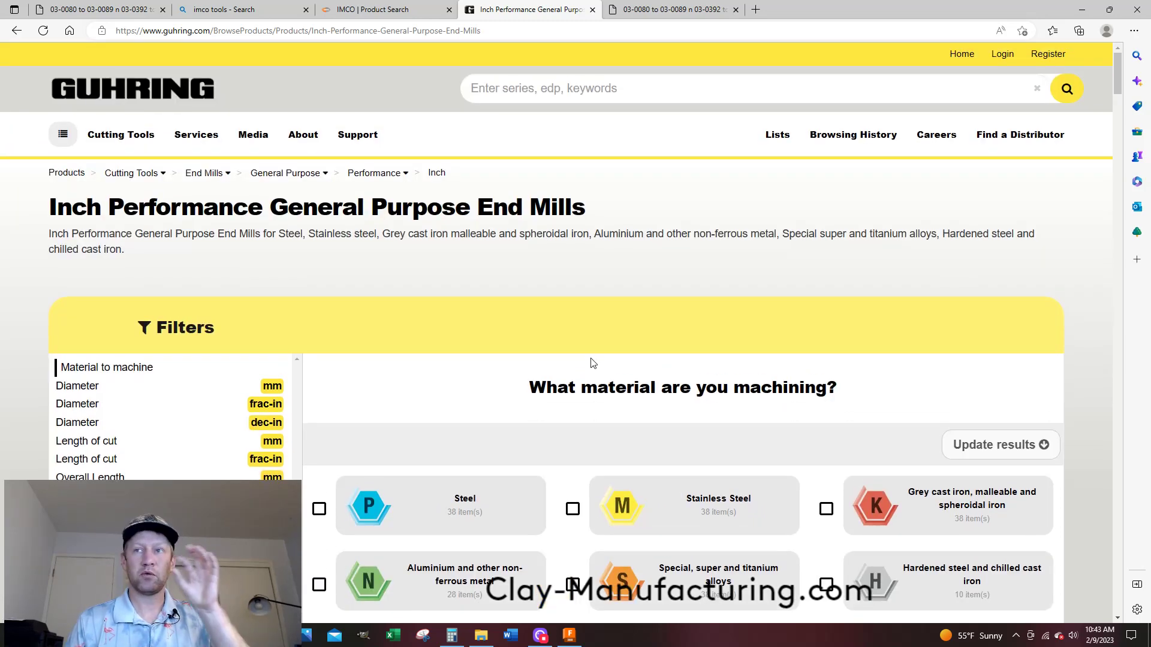
pyautogui.scroll(-2, 593, 363)
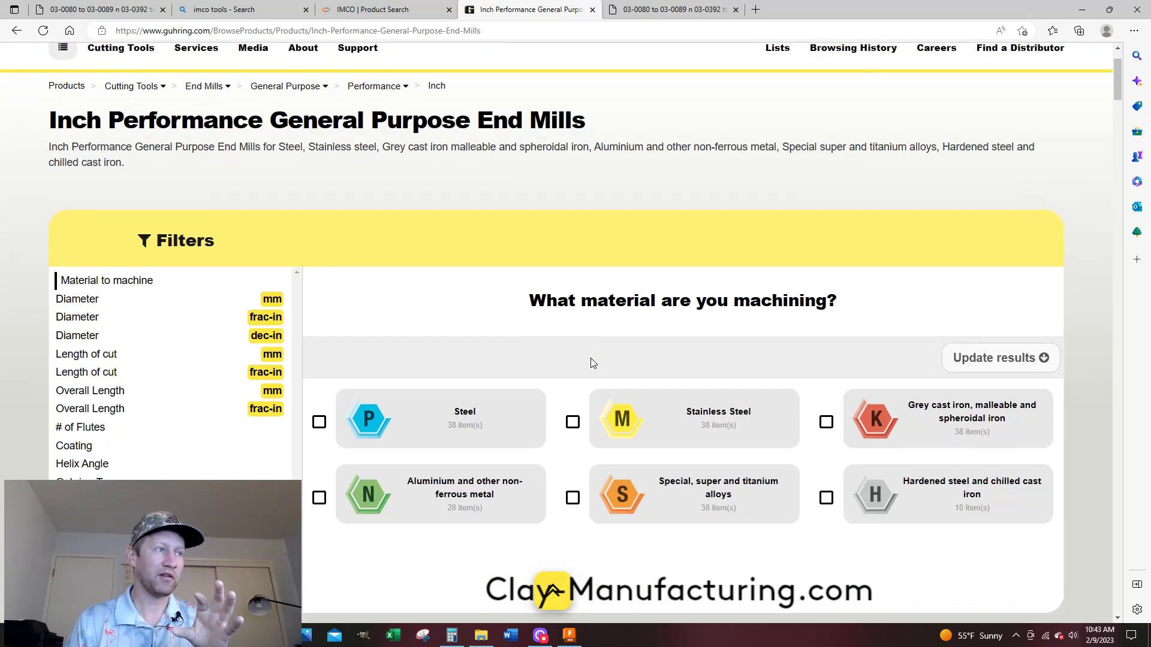
pyautogui.scroll(-2, 591, 358)
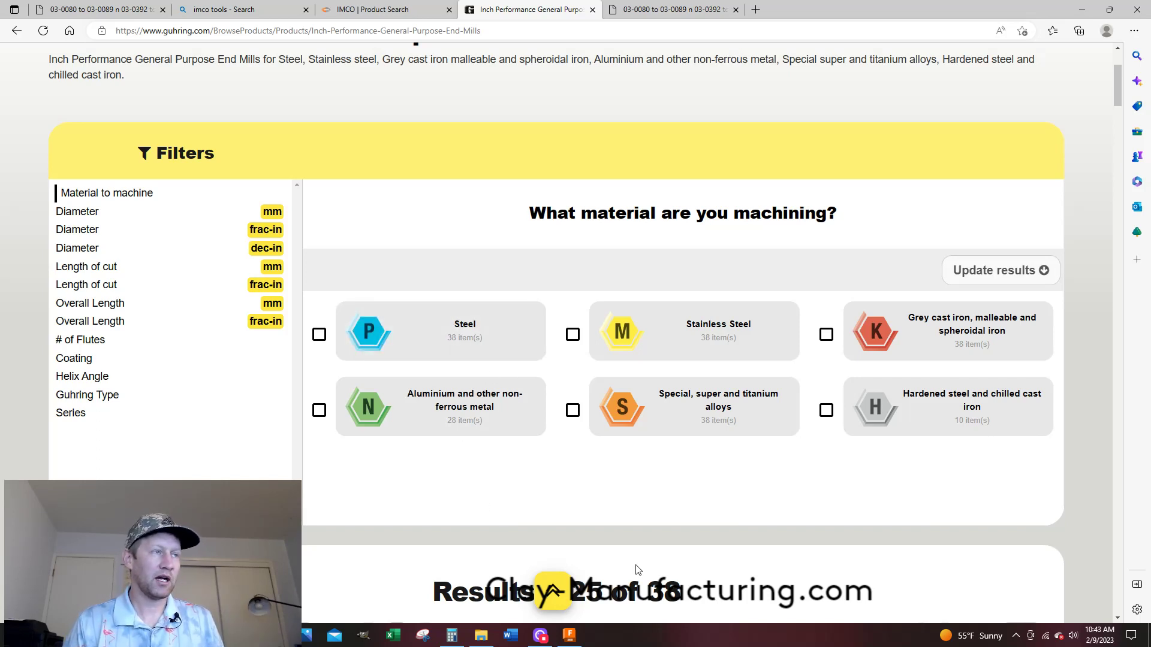
pyautogui.click(476, 404)
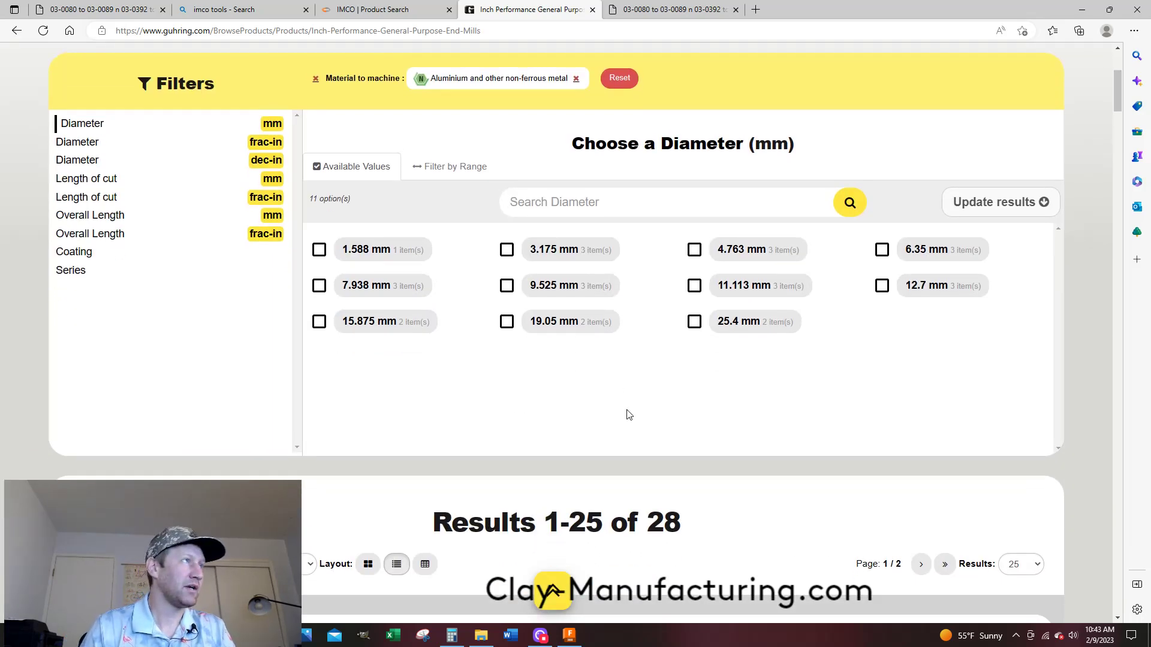
# Narrow the end mill results to a fractional-inch diameter of 3/8 in
pyautogui.scroll(2, 624, 416)
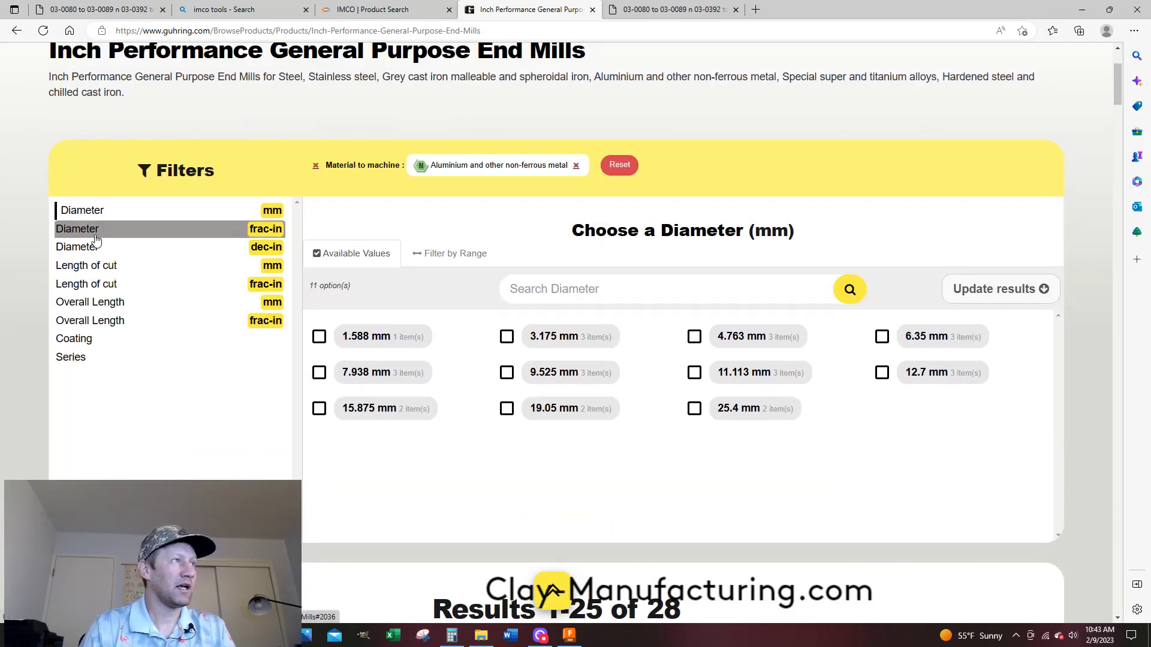
pyautogui.click(157, 238)
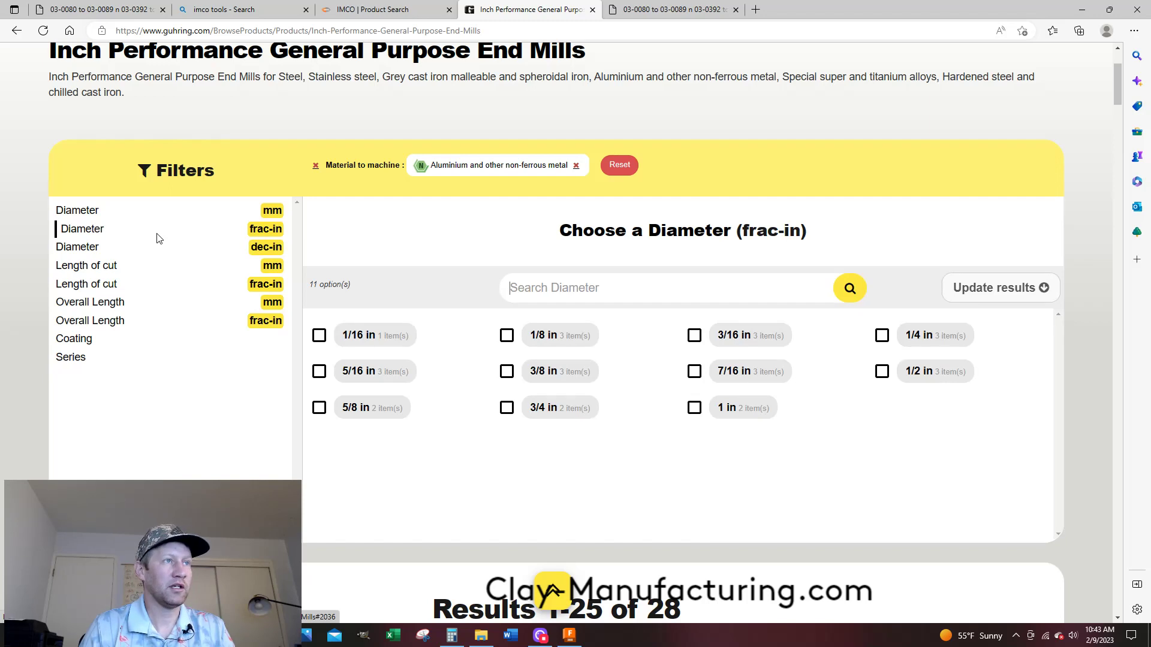
pyautogui.click(508, 372)
pyautogui.click(989, 292)
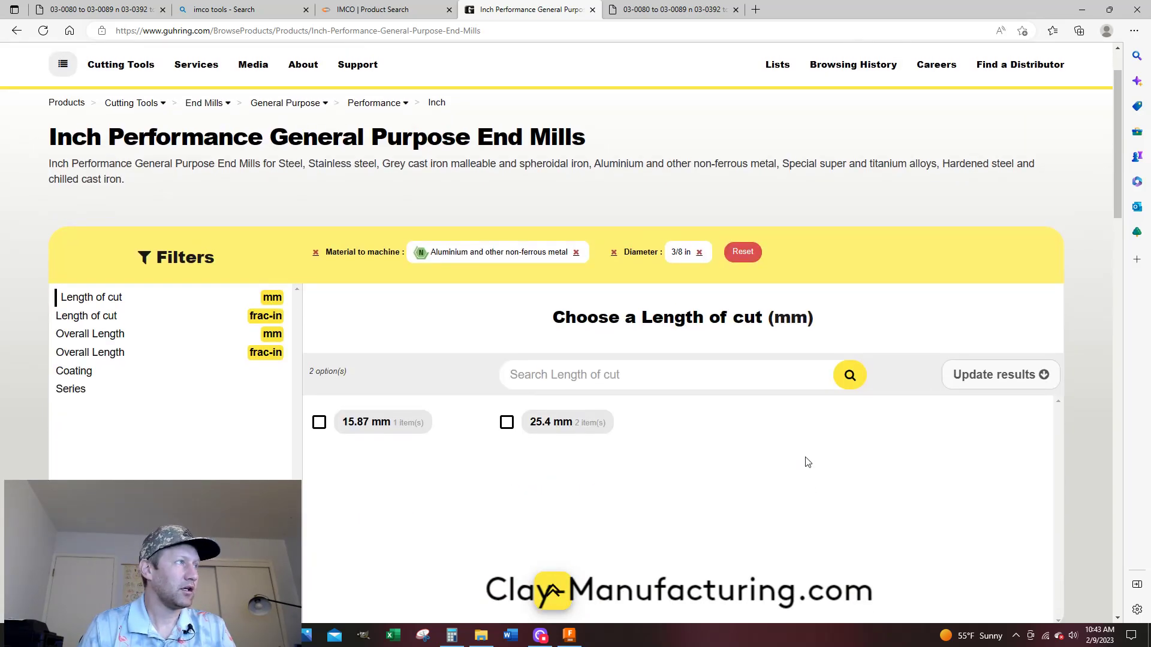
# Review the filtered end mills and open the full details of the uncoated 3/8 Aero-Tech / GH100 A carbide end mill
pyautogui.scroll(-8, 808, 462)
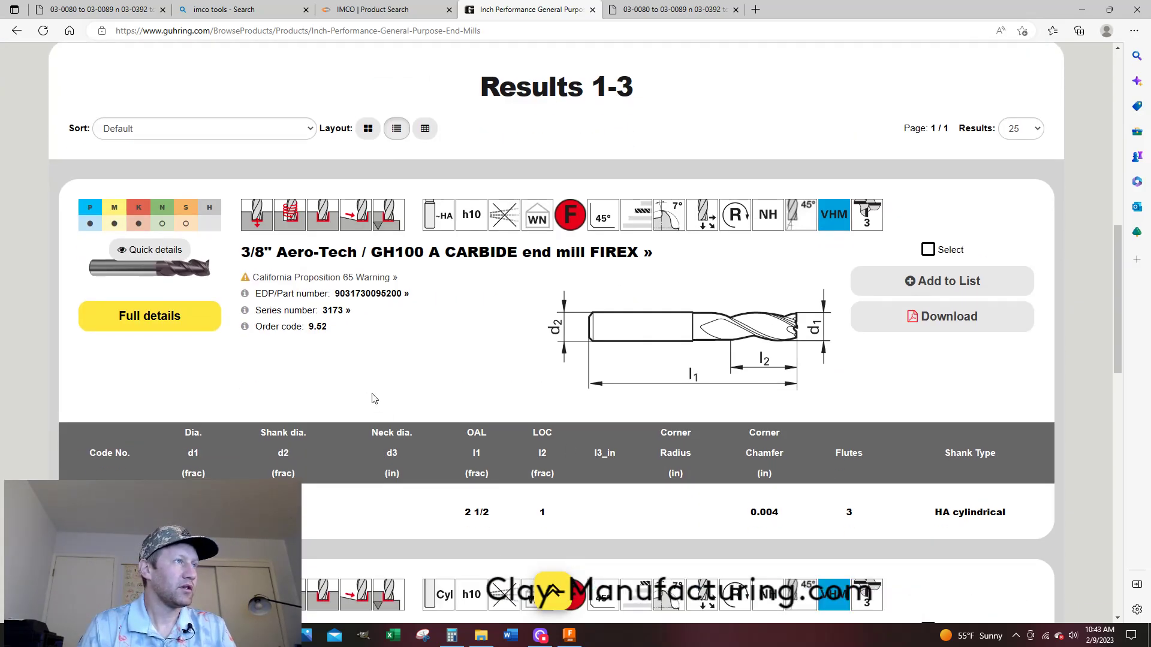
pyautogui.scroll(-4, 401, 360)
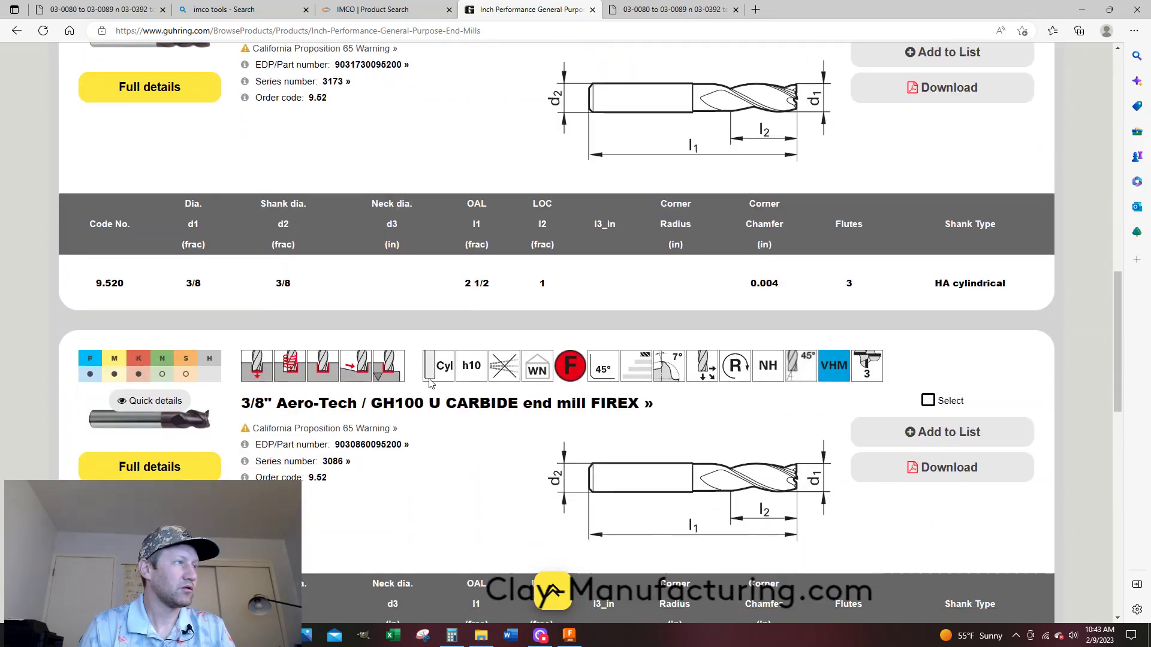
pyautogui.scroll(-8, 428, 381)
pyautogui.scroll(6, 189, 334)
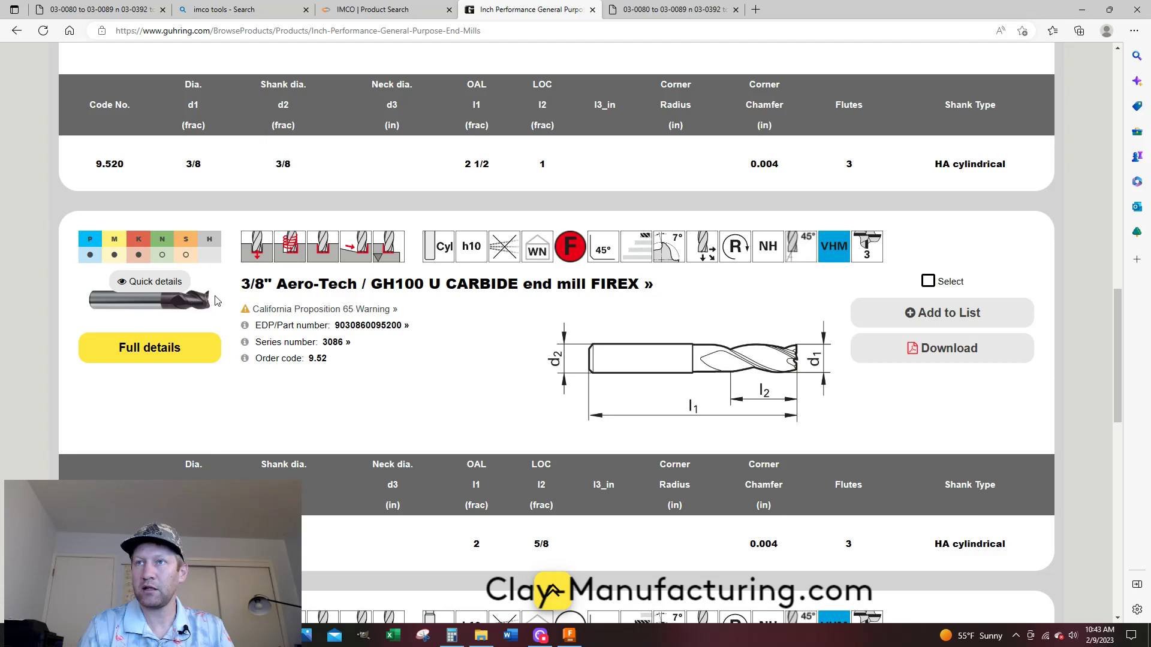
pyautogui.scroll(-8, 192, 304)
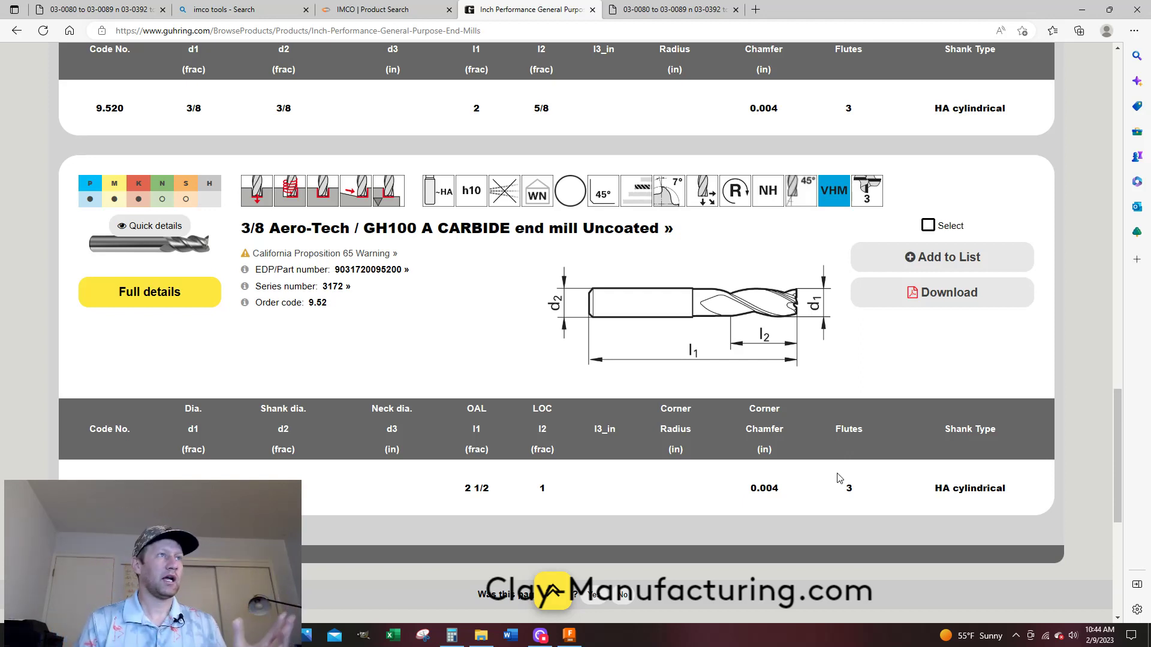
pyautogui.click(189, 301)
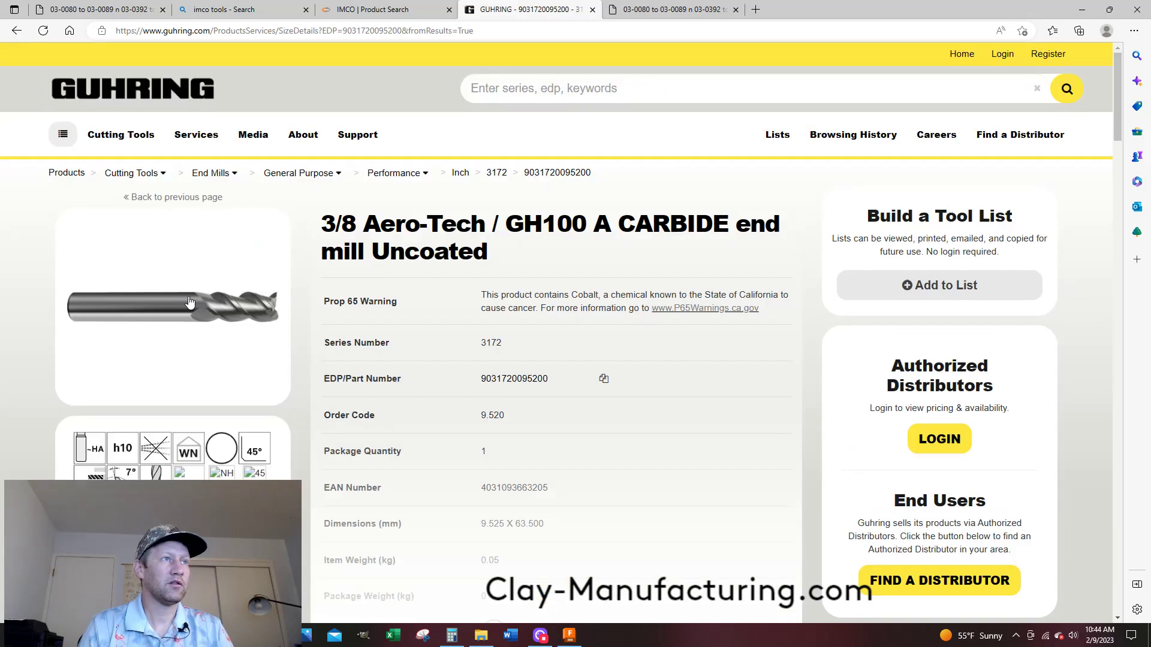
pyautogui.scroll(-6, 585, 380)
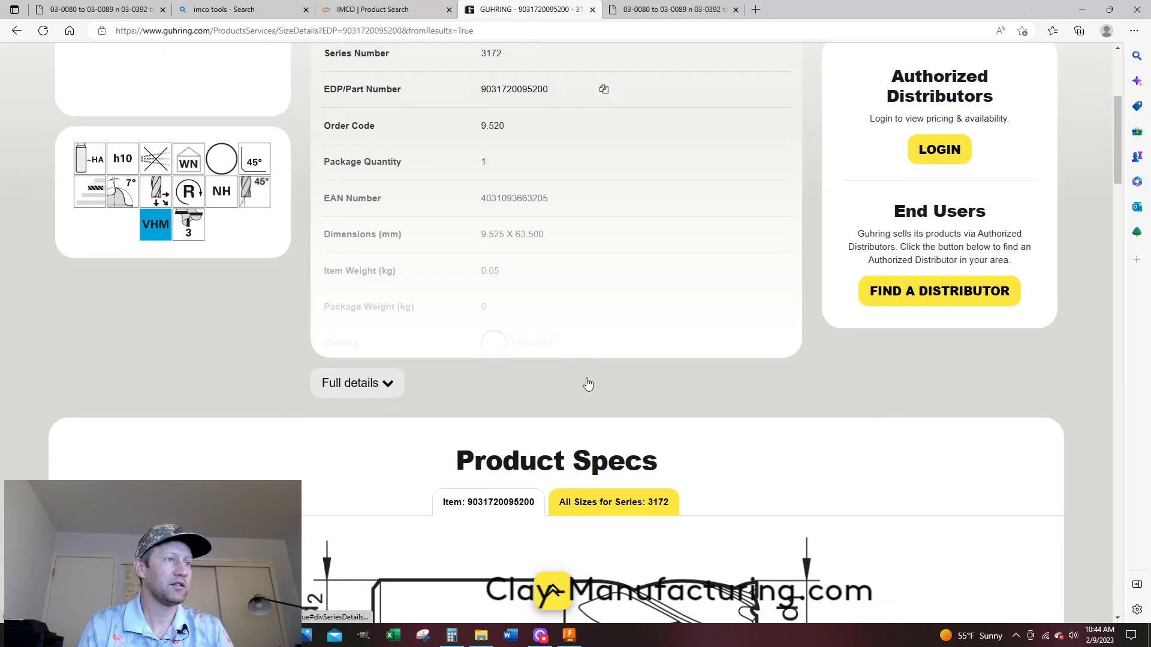
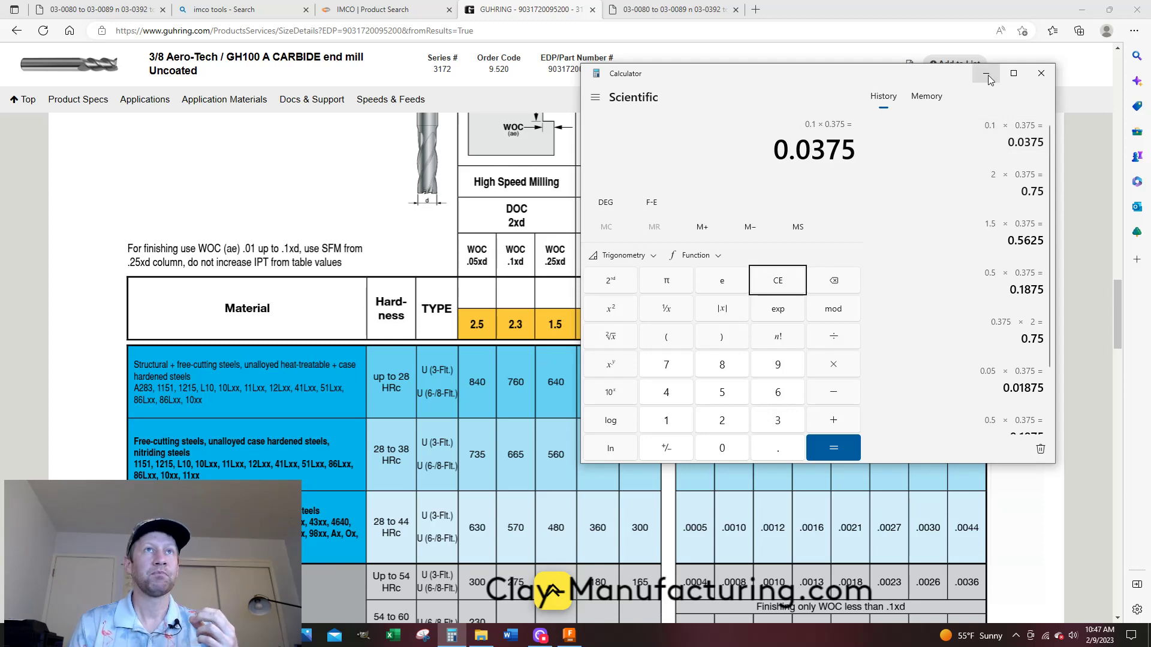
# Put Calculator away and examine the 3/8 feed per tooth for wrought aluminum and the width-of-cut multipliers in Guhring's chart
pyautogui.click(986, 73)
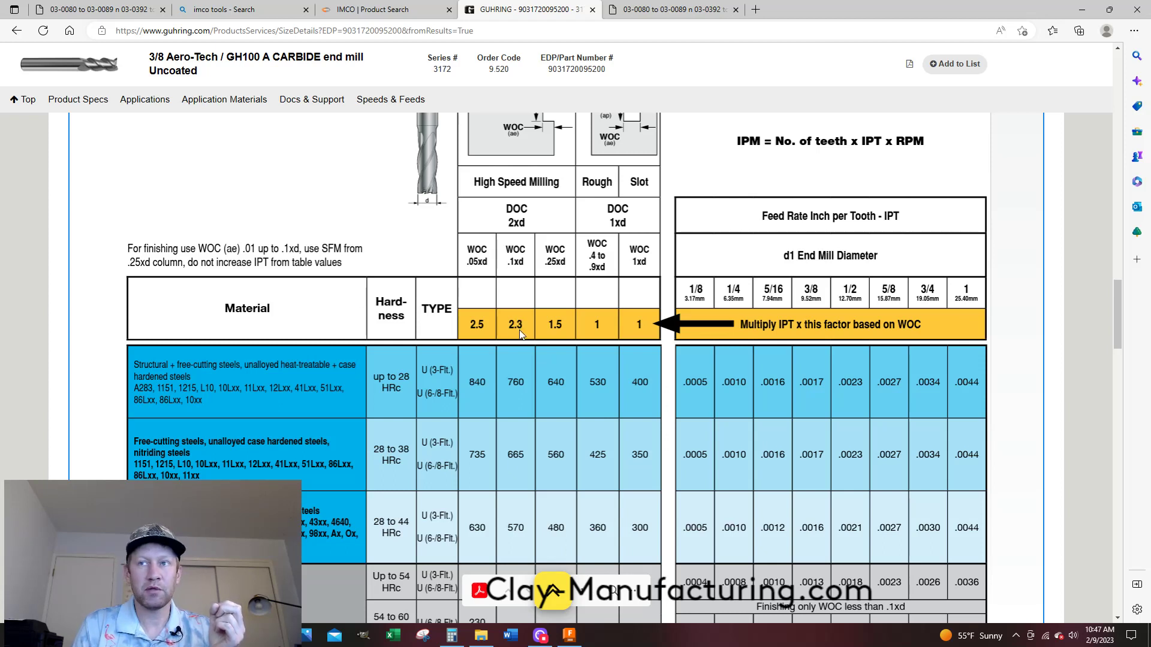
pyautogui.scroll(-10, 825, 327)
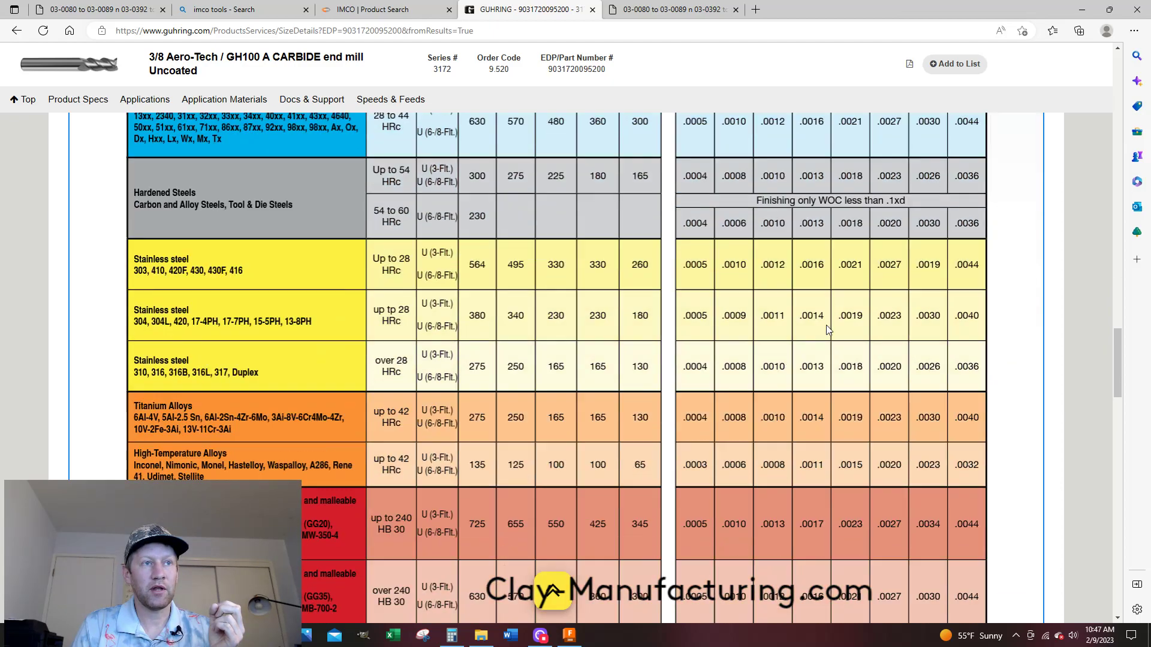
pyautogui.scroll(-3, 823, 339)
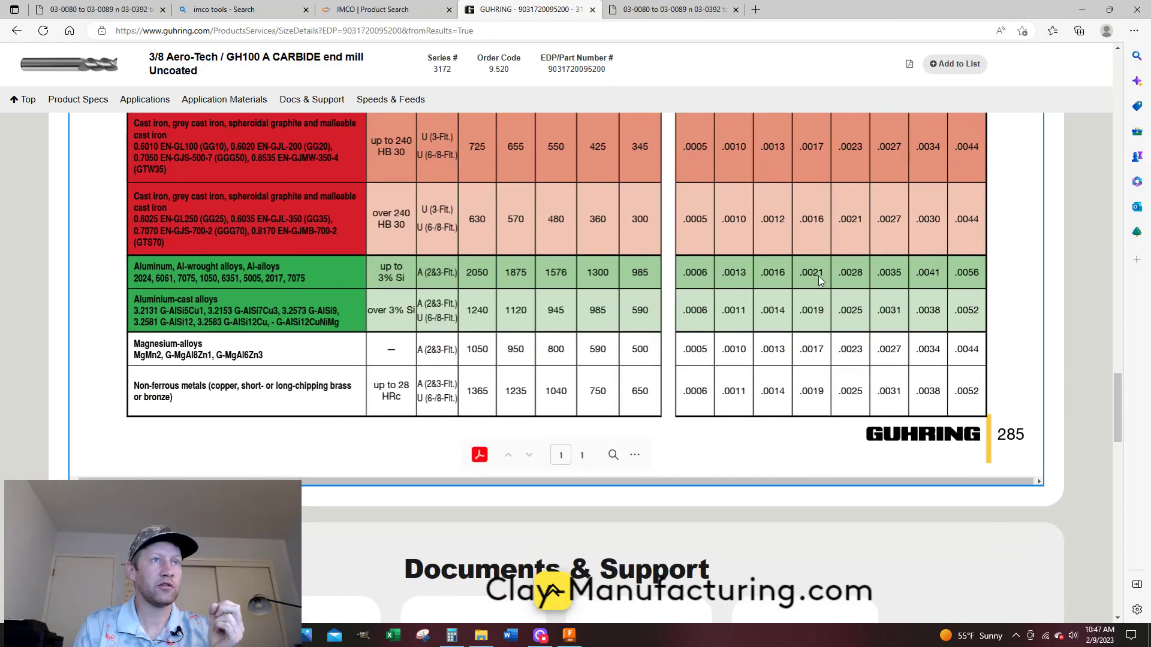
pyautogui.scroll(12, 823, 279)
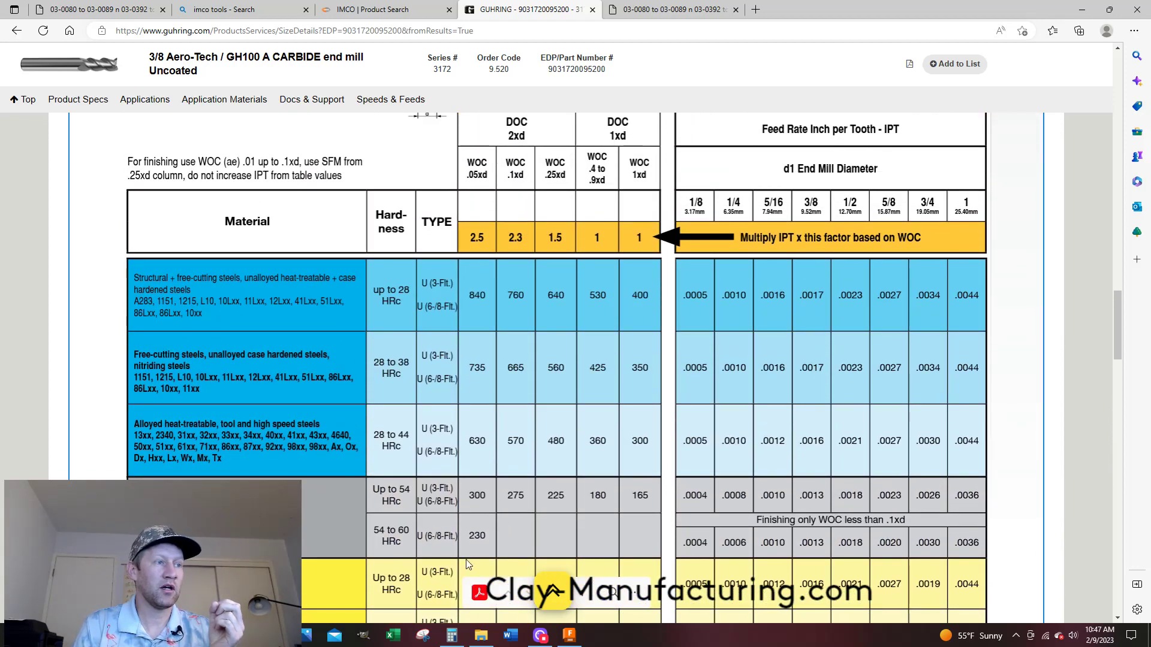
# Multiply the 0.002 feed per tooth by the 2.3 width-of-cut factor in Calculator, and put Calculator away
pyautogui.click(452, 635)
pyautogui.click(789, 281)
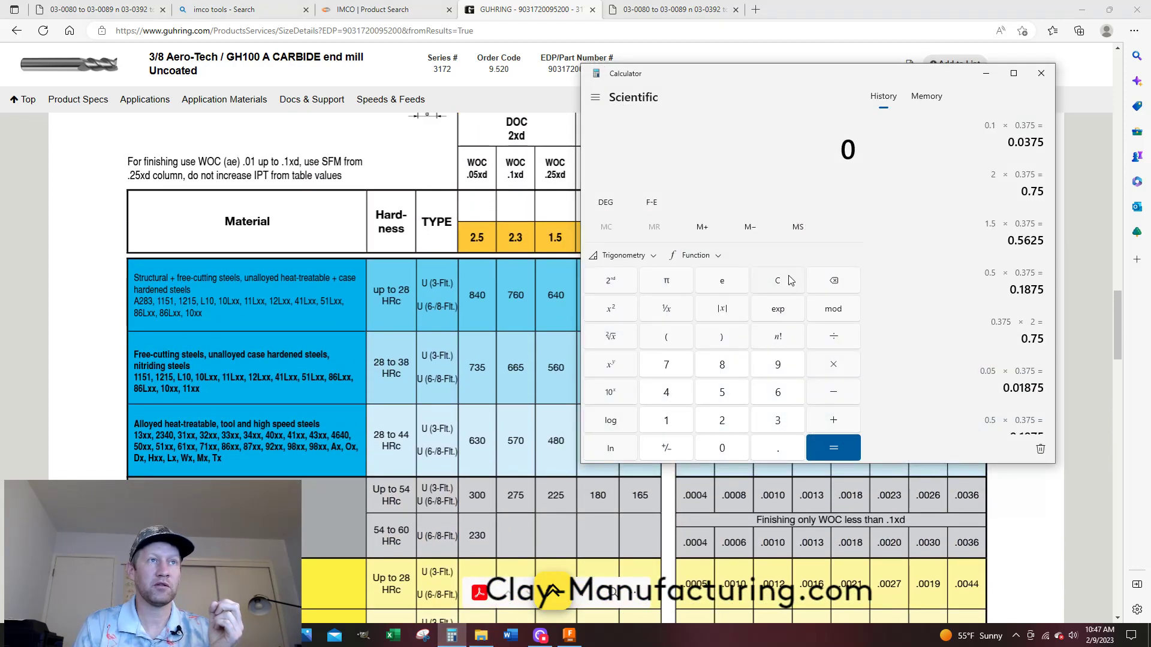
pyautogui.write('.002')
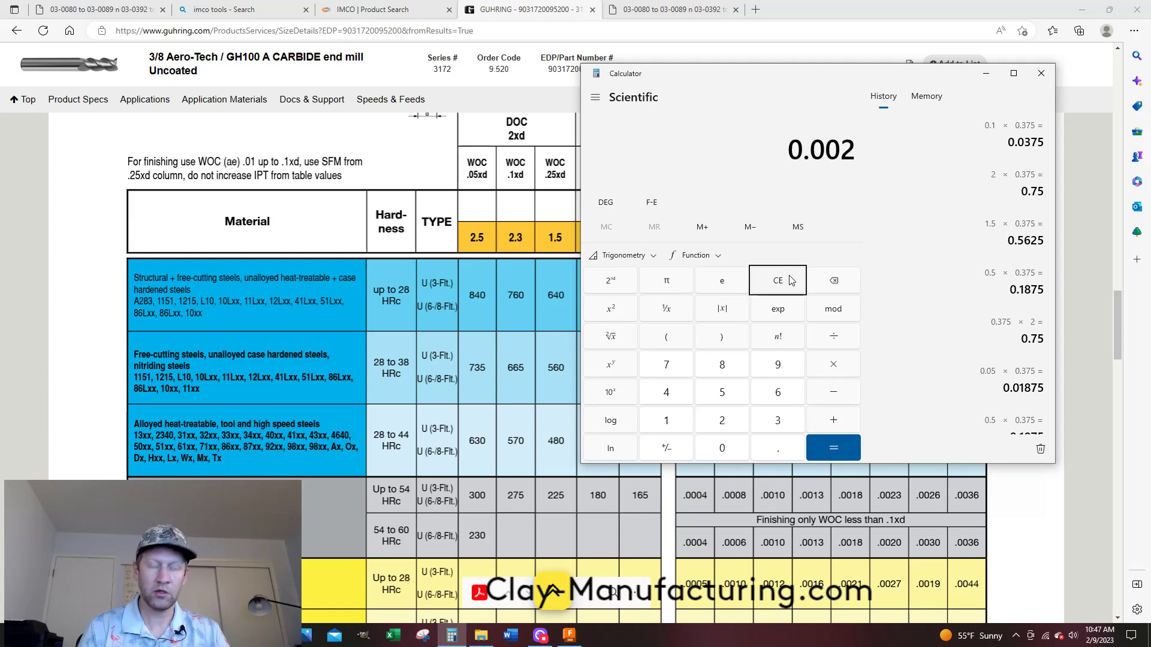
pyautogui.write(' × 2.3')
pyautogui.press('Return')
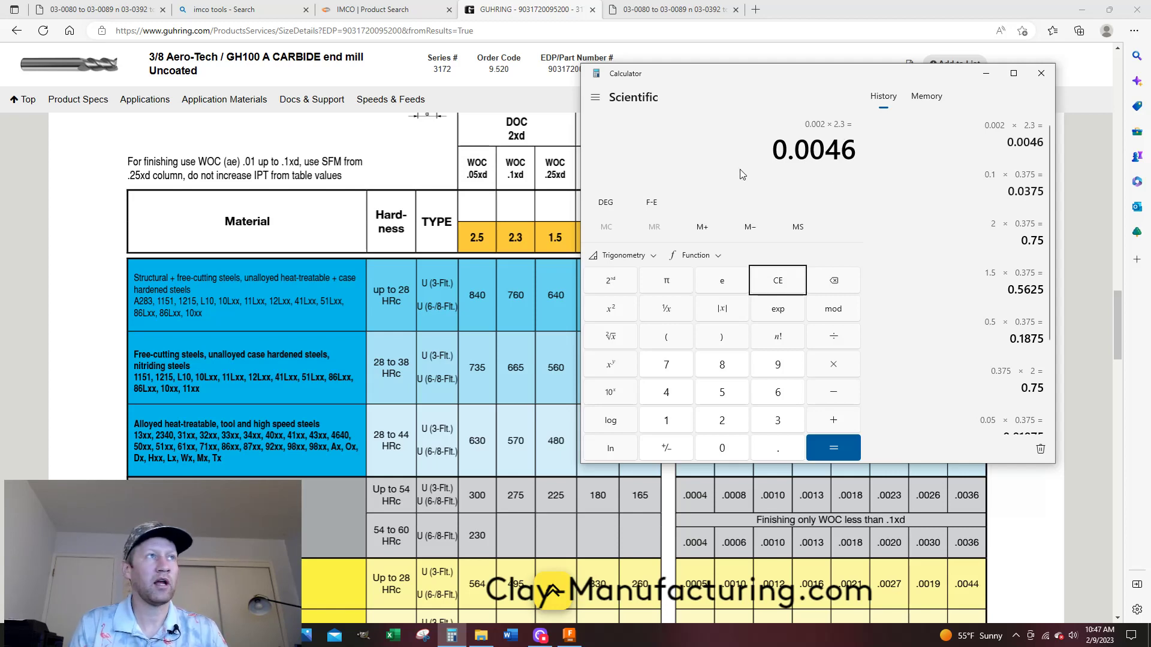
pyautogui.scroll(1, 543, 231)
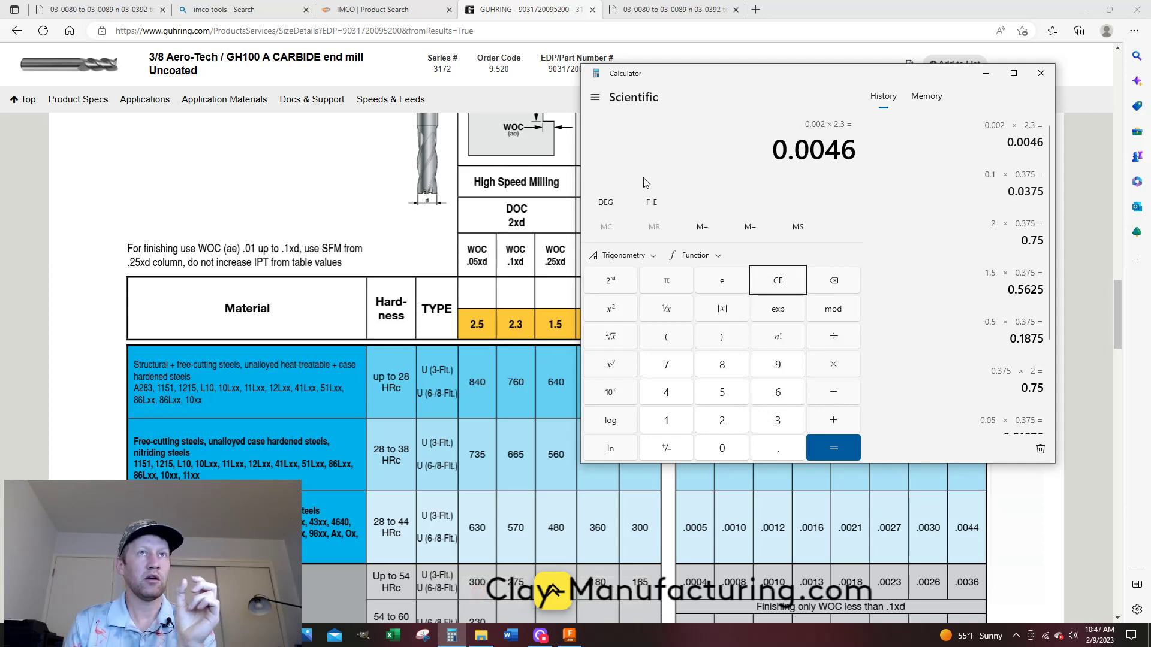
pyautogui.click(986, 73)
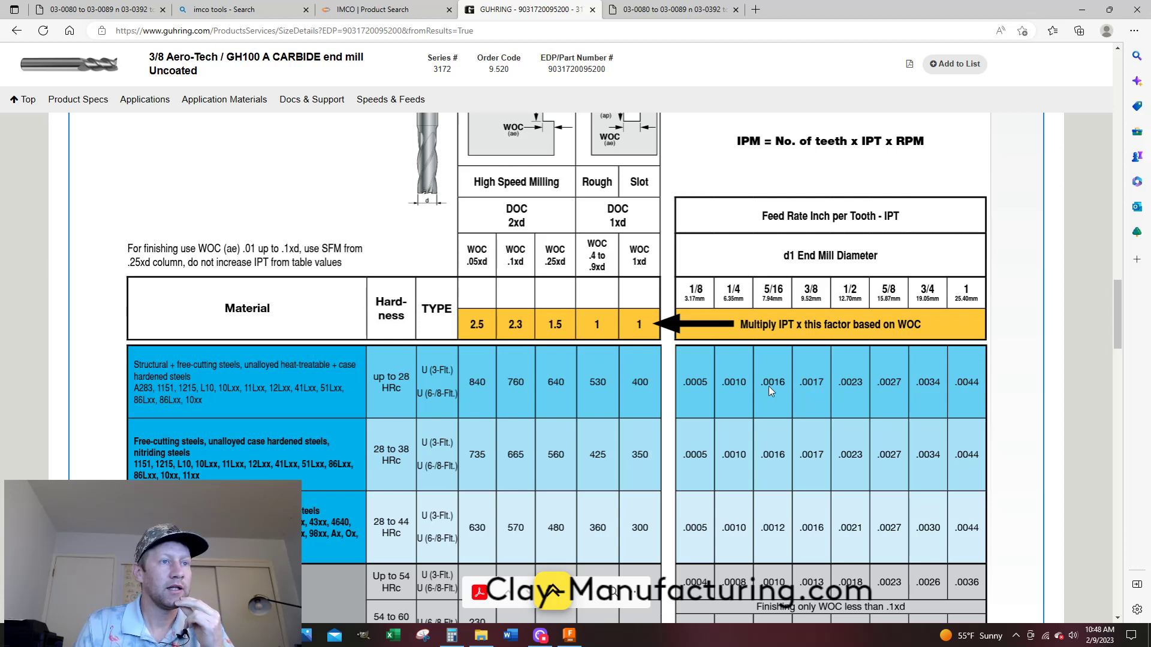
# Examine Guhring's RPM formula and the wrought-aluminum SFM values for each high speed milling width of cut
pyautogui.scroll(1, 769, 386)
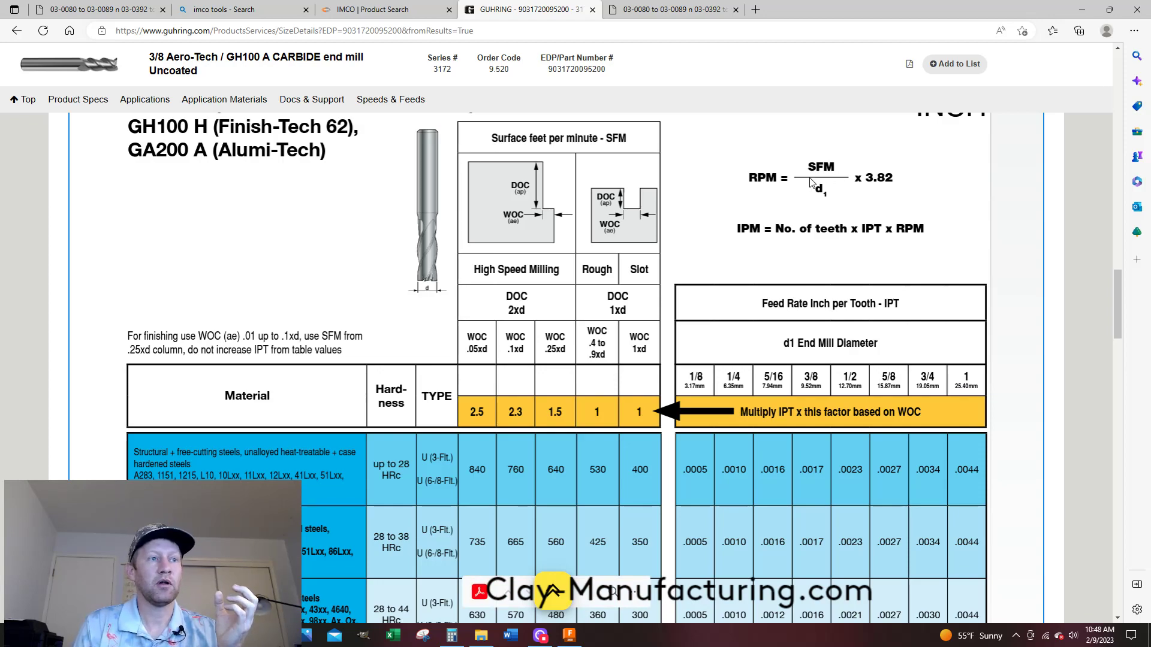
pyautogui.scroll(-7, 811, 182)
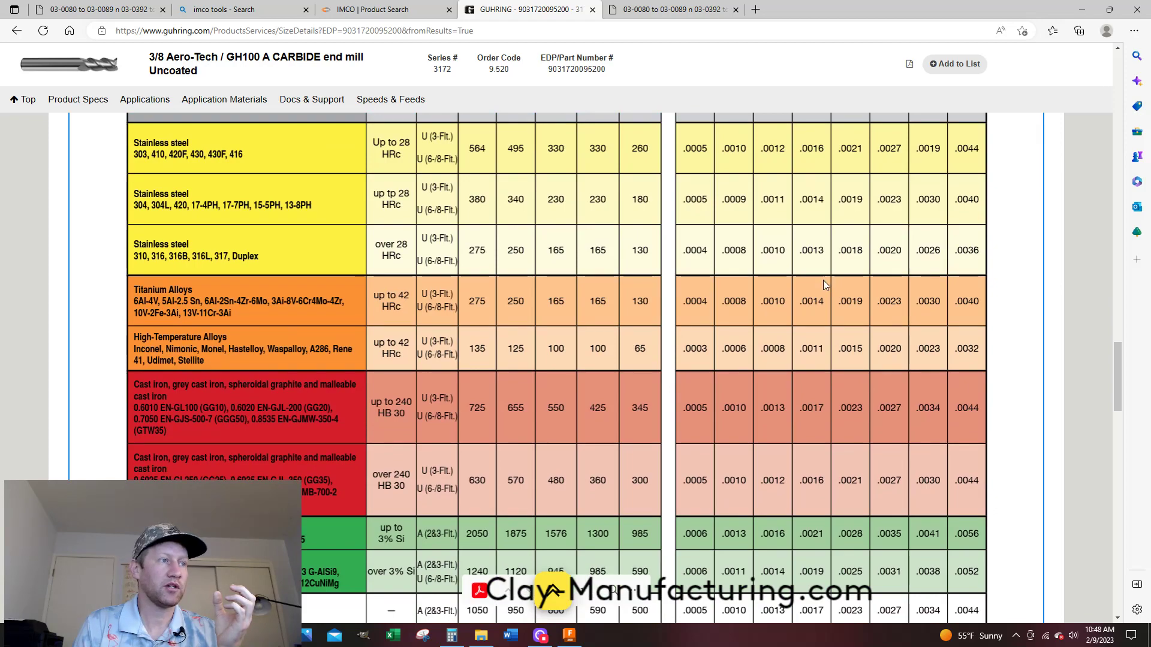
pyautogui.scroll(-2, 823, 280)
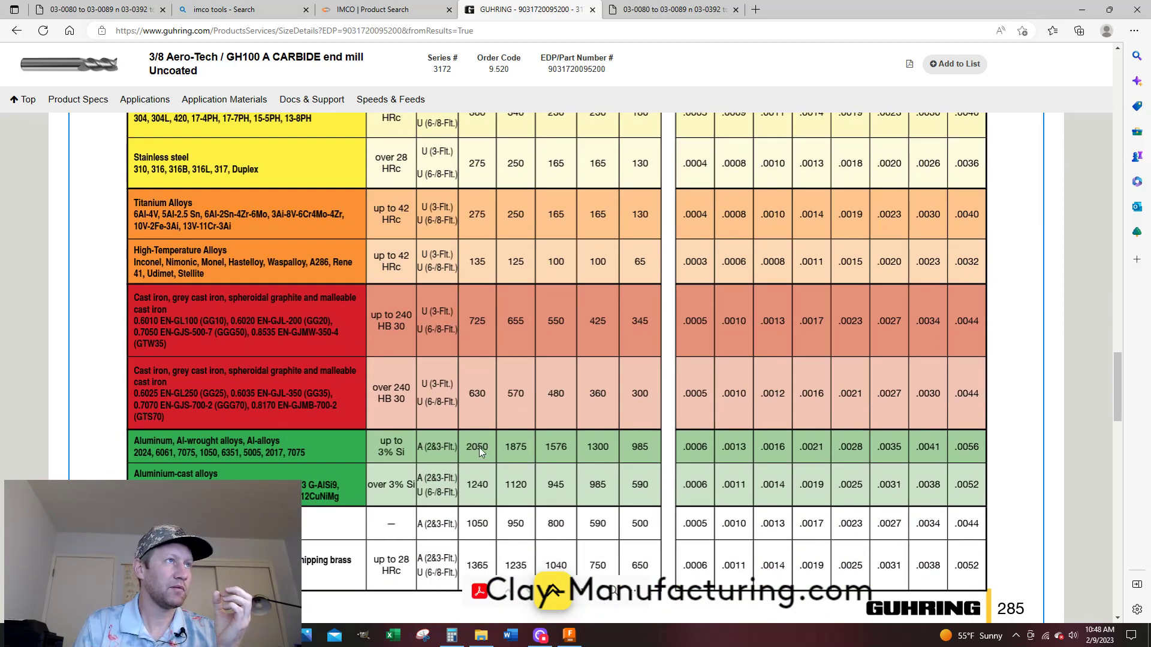
pyautogui.scroll(9, 480, 447)
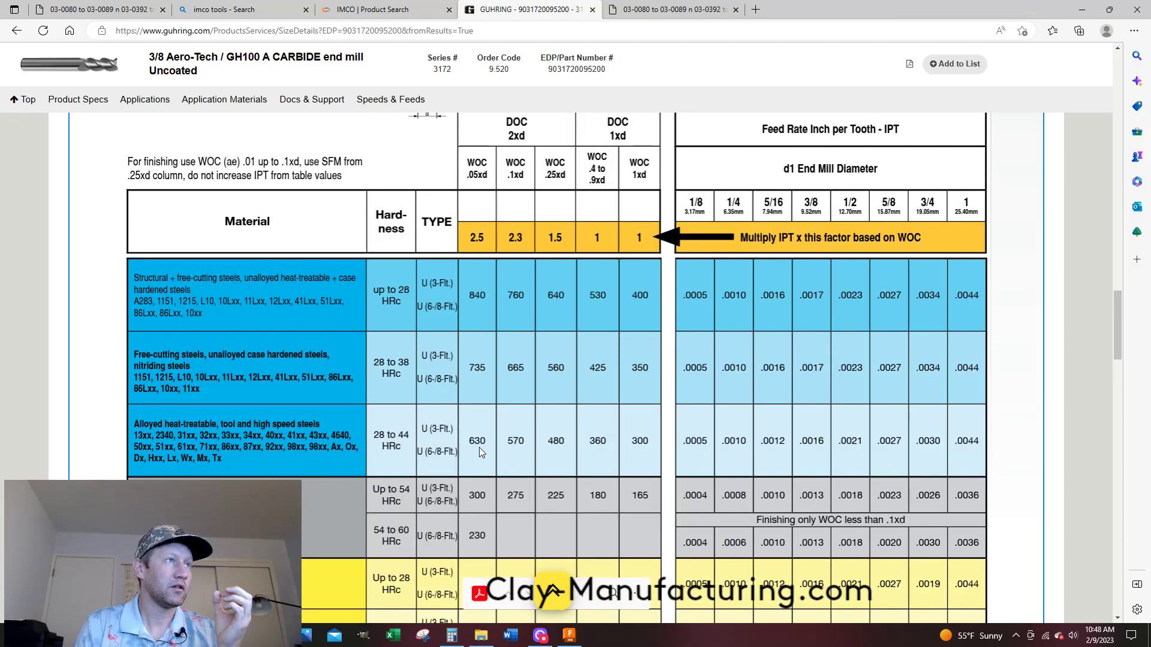
pyautogui.scroll(-7, 480, 447)
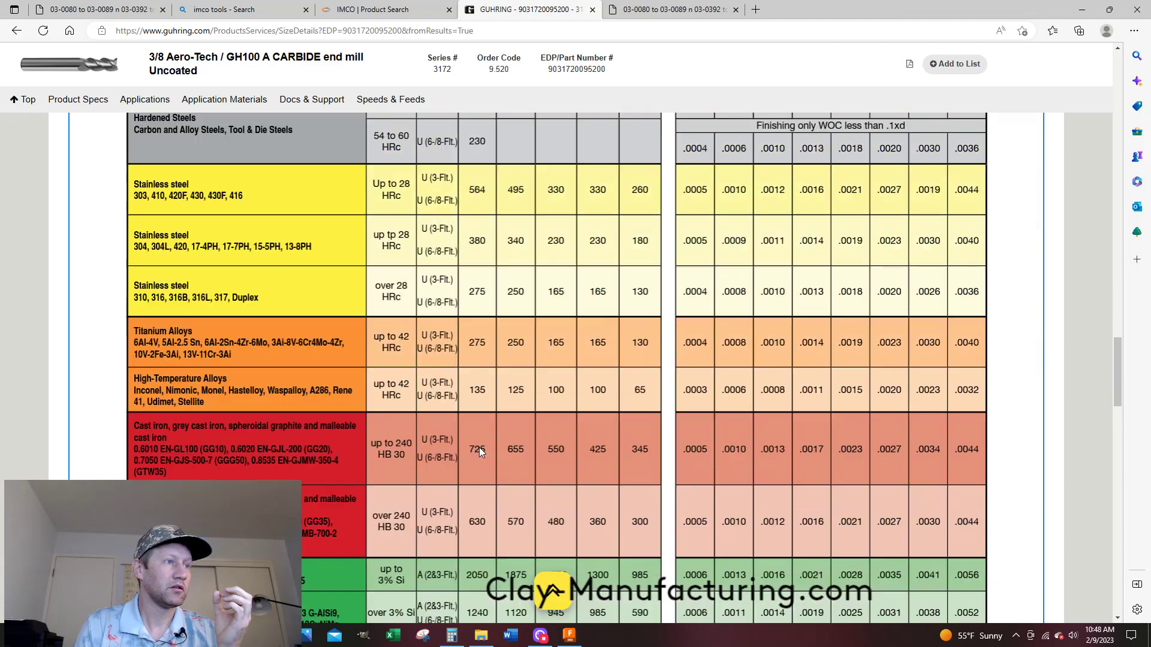
pyautogui.scroll(8, 480, 447)
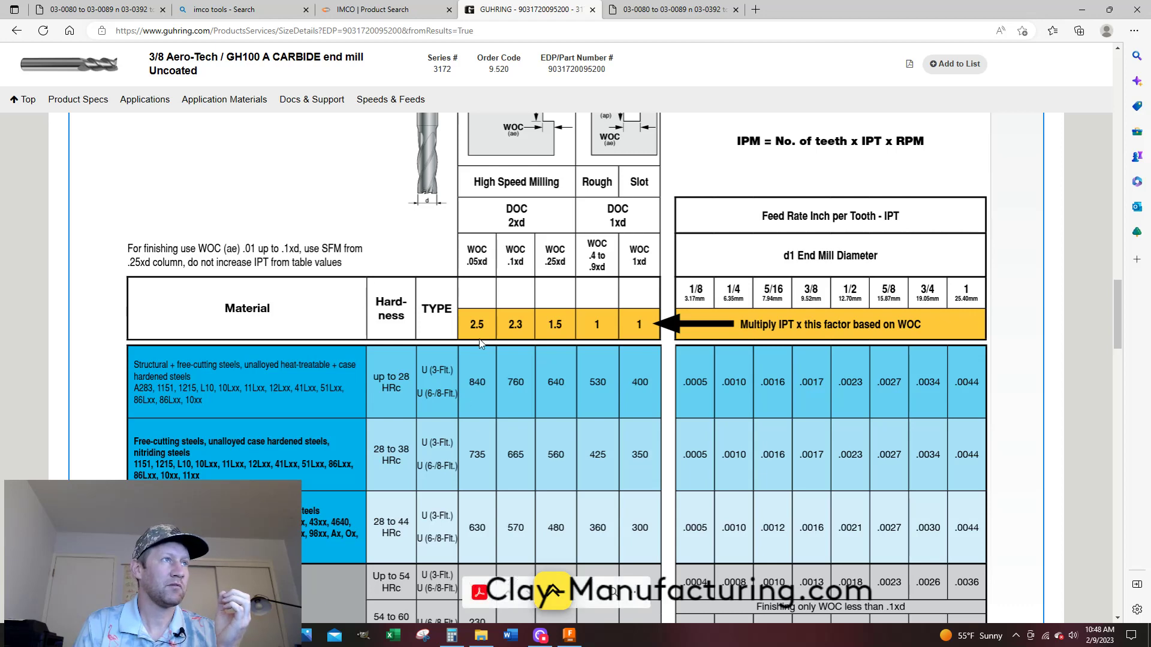
pyautogui.scroll(2, 479, 343)
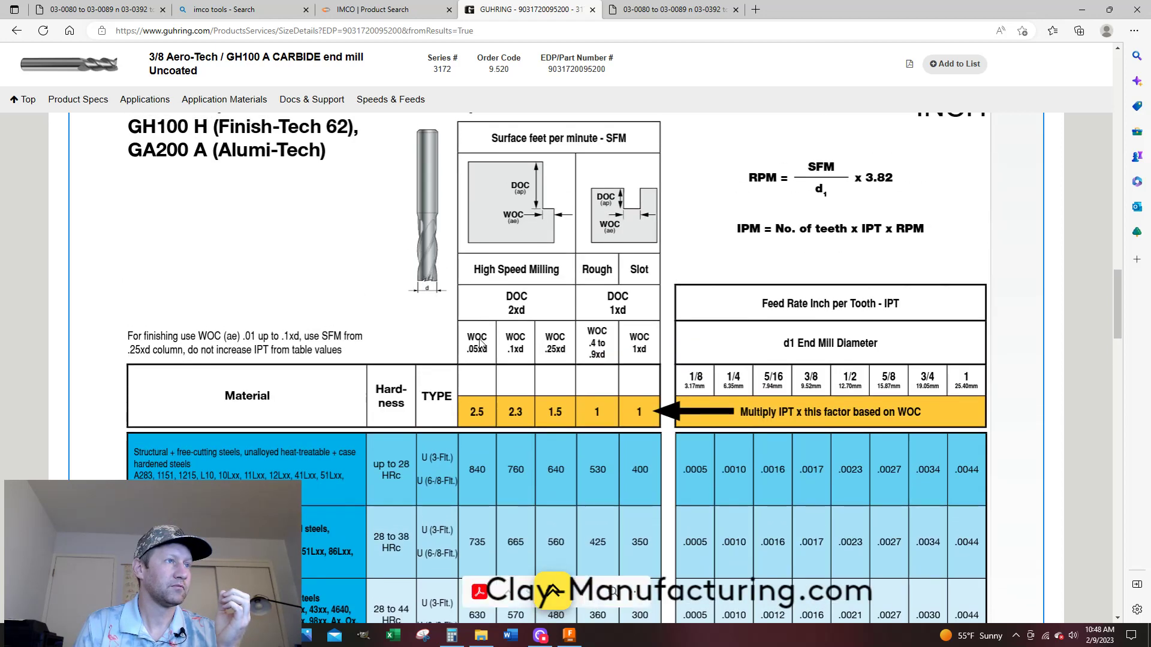
pyautogui.scroll(-2, 540, 354)
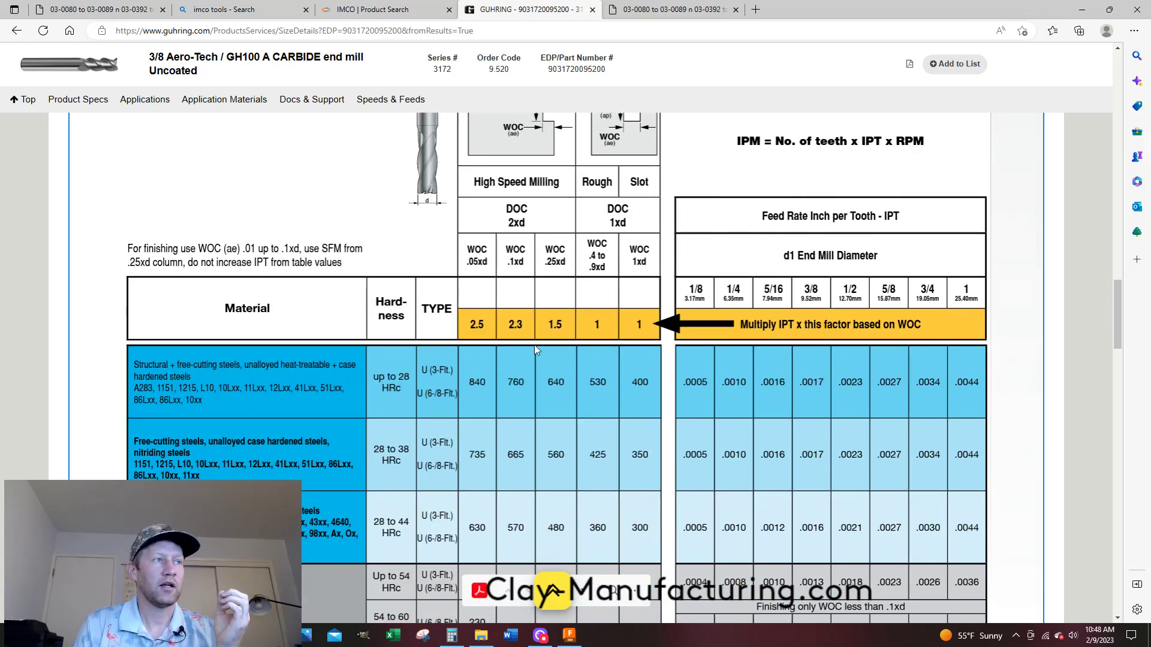
pyautogui.scroll(-12, 534, 344)
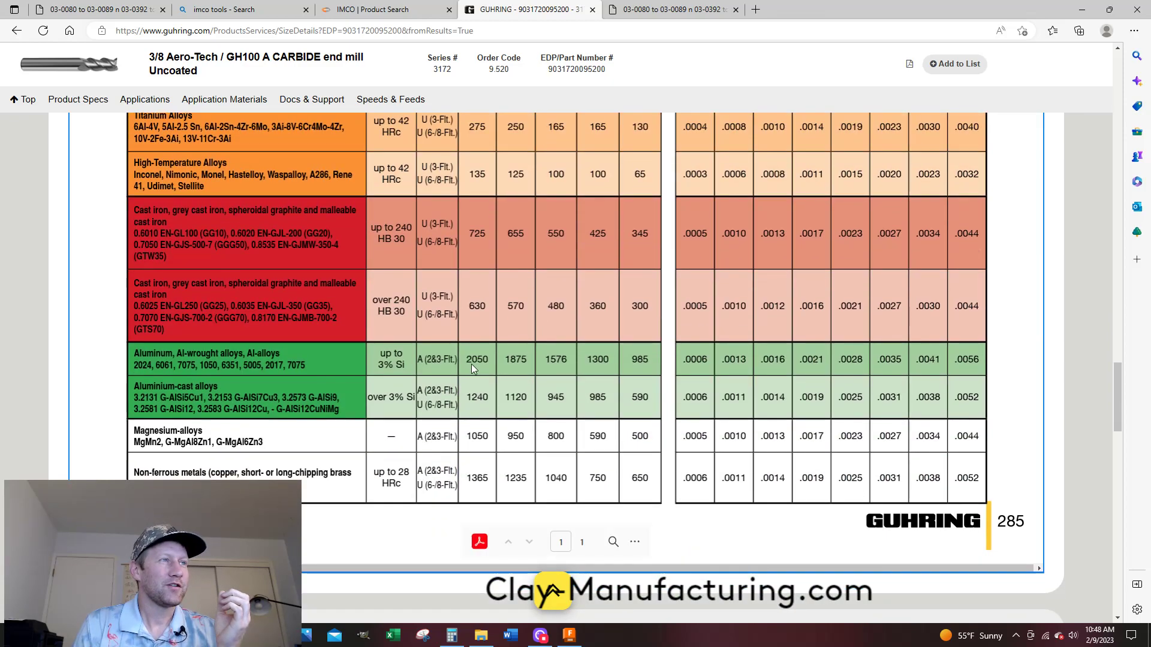
pyautogui.scroll(15, 473, 362)
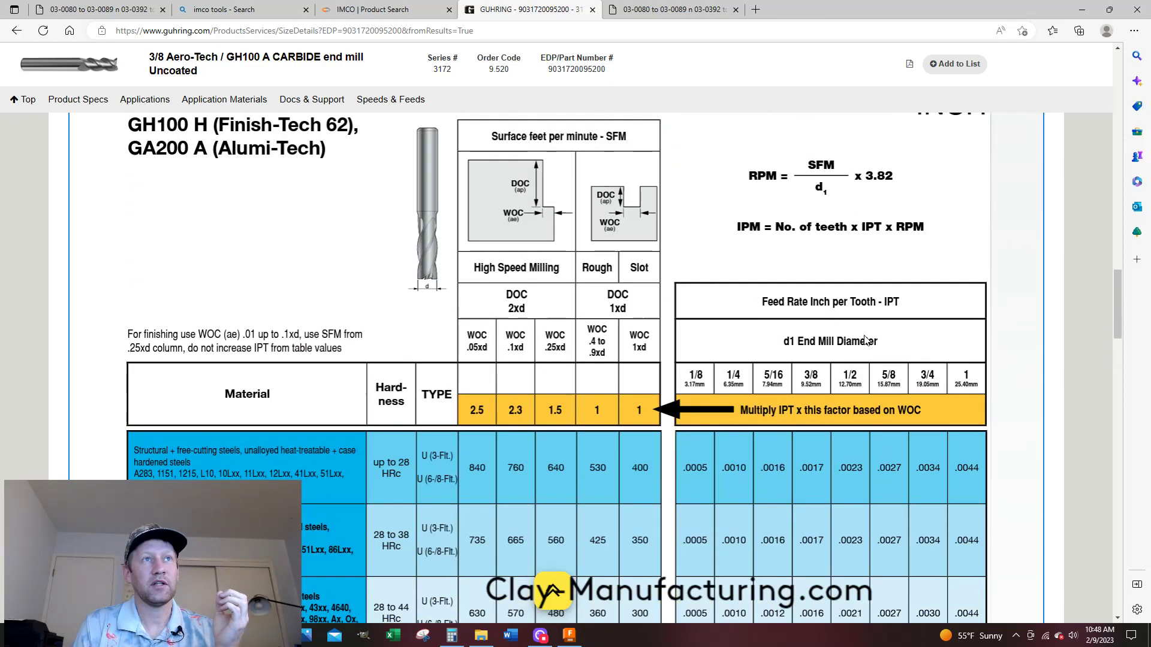
pyautogui.scroll(-2, 817, 361)
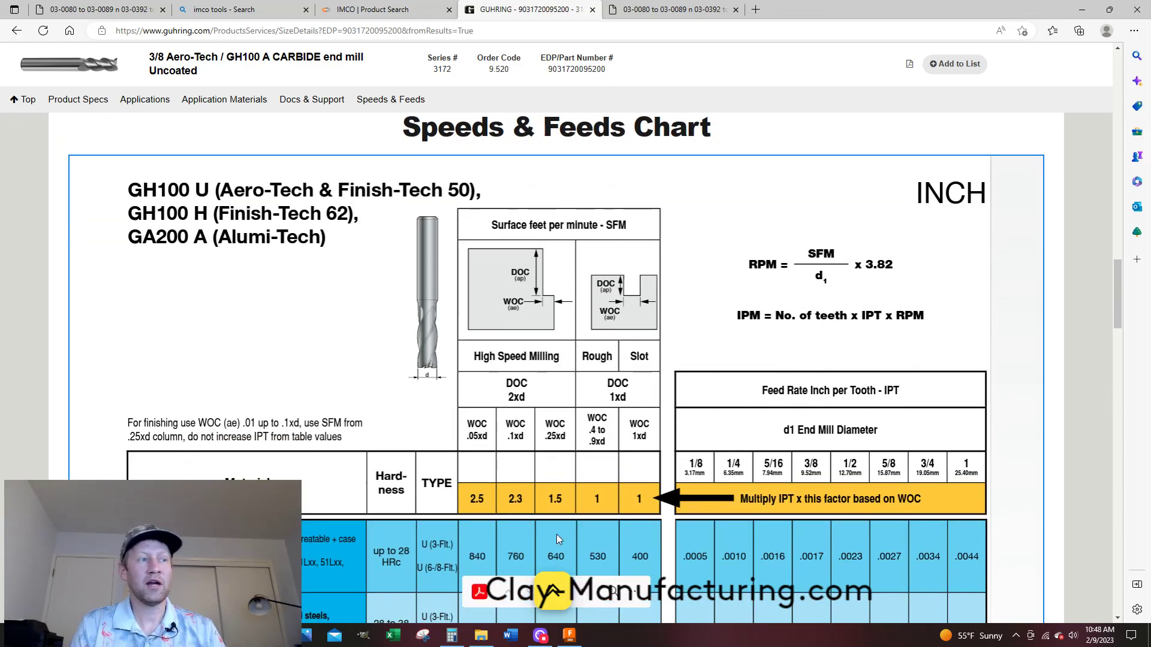
# Calculate the spindle speed in Calculator by dividing 2050 SFM by 0.375 and multiplying by 3.82, and put Calculator away
pyautogui.click(453, 637)
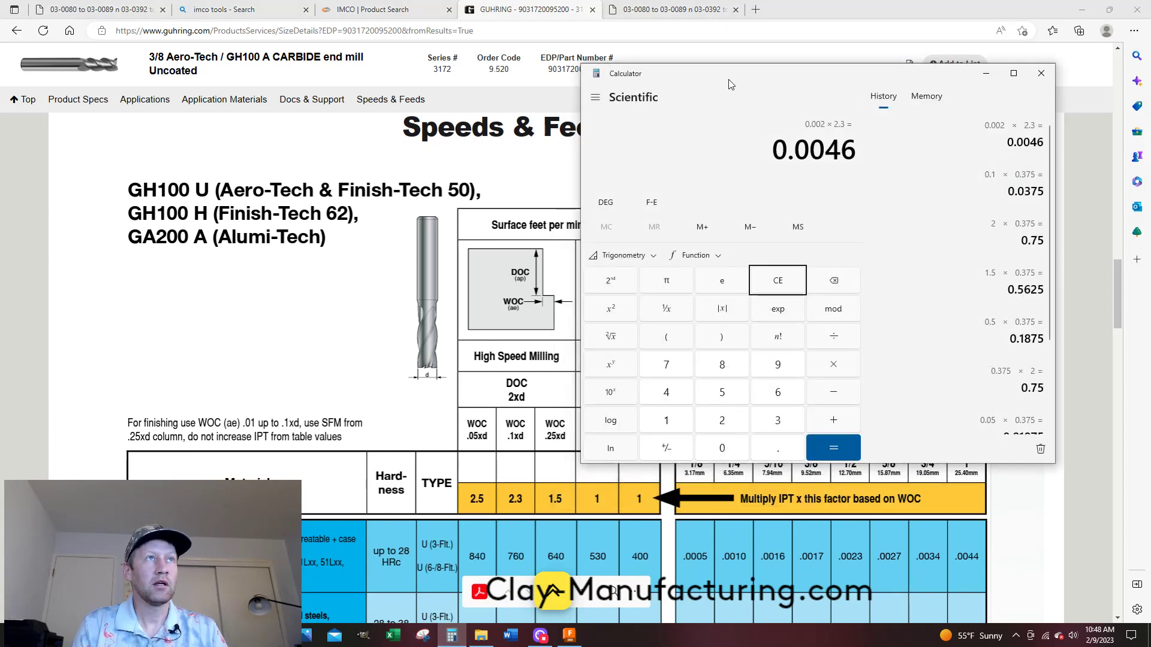
pyautogui.moveTo(730, 83); pyautogui.dragTo(318, 84)
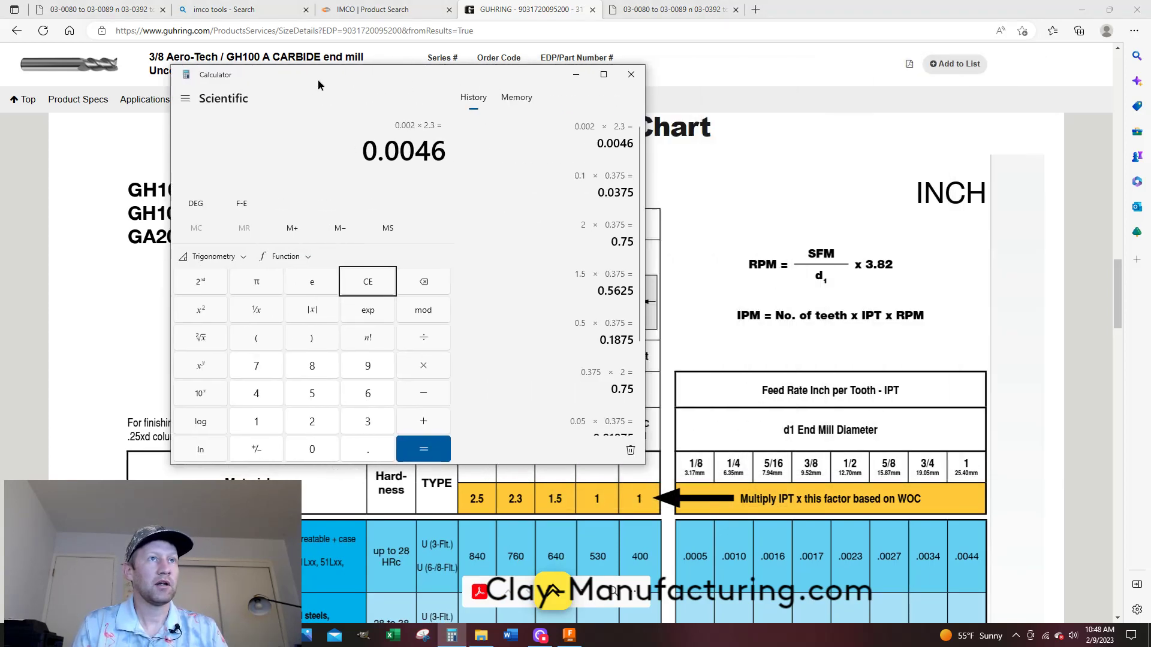
pyautogui.click(367, 285)
pyautogui.write('205')
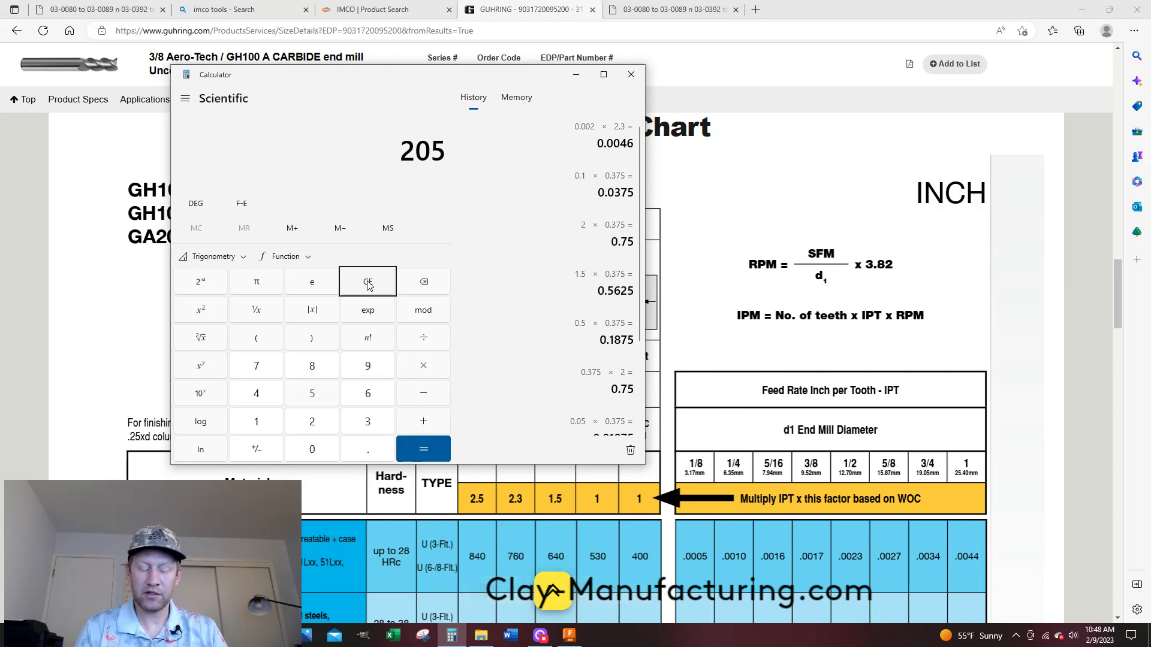
pyautogui.write('0 ÷ 0')
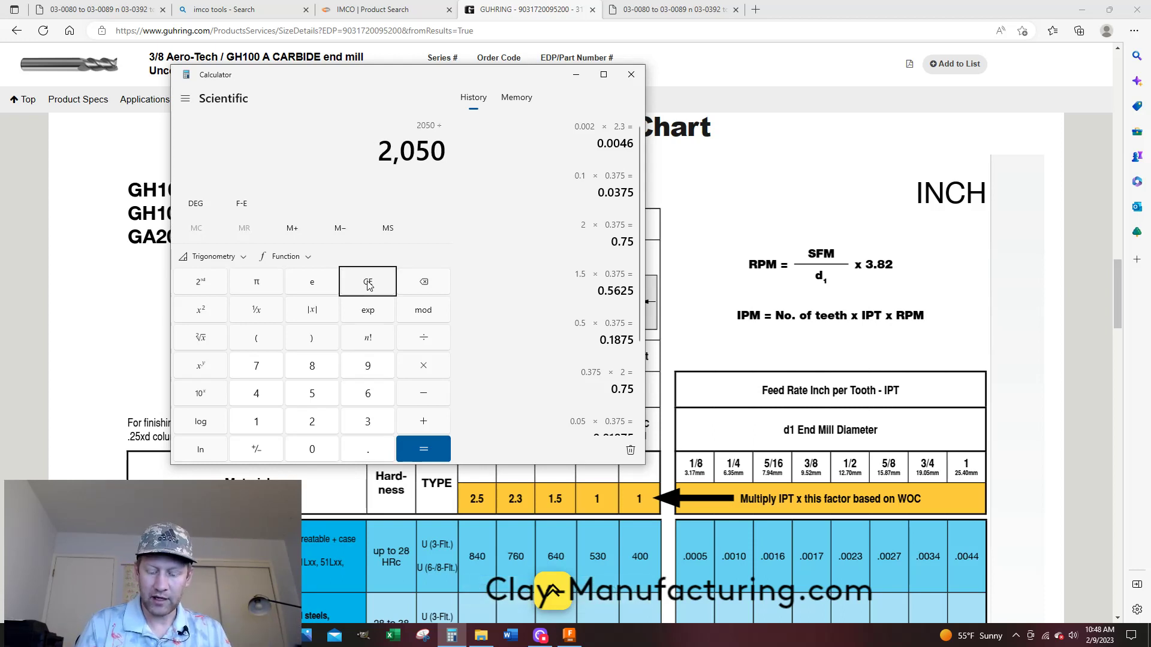
pyautogui.write('.375')
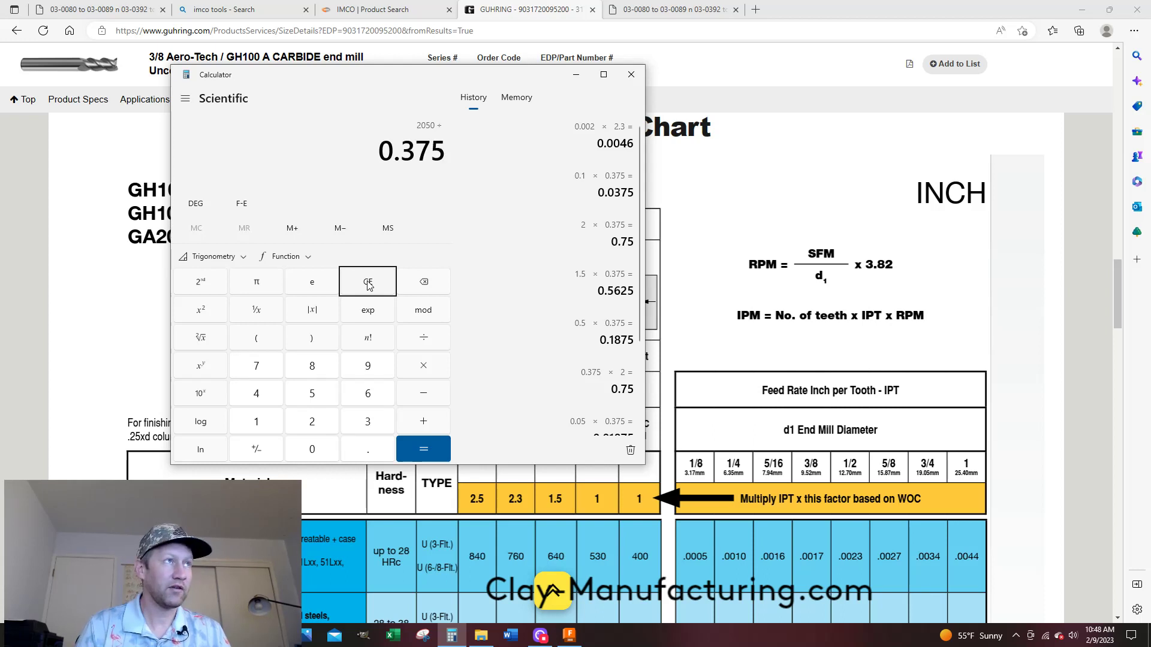
pyautogui.press('Return')
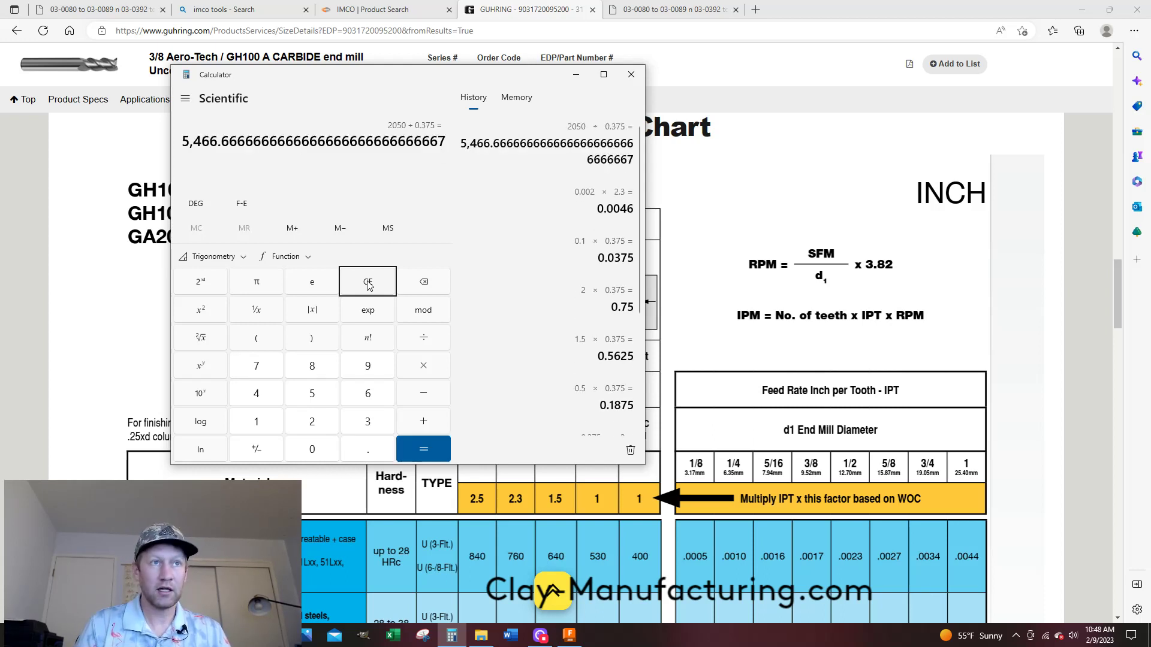
pyautogui.write('*3.82')
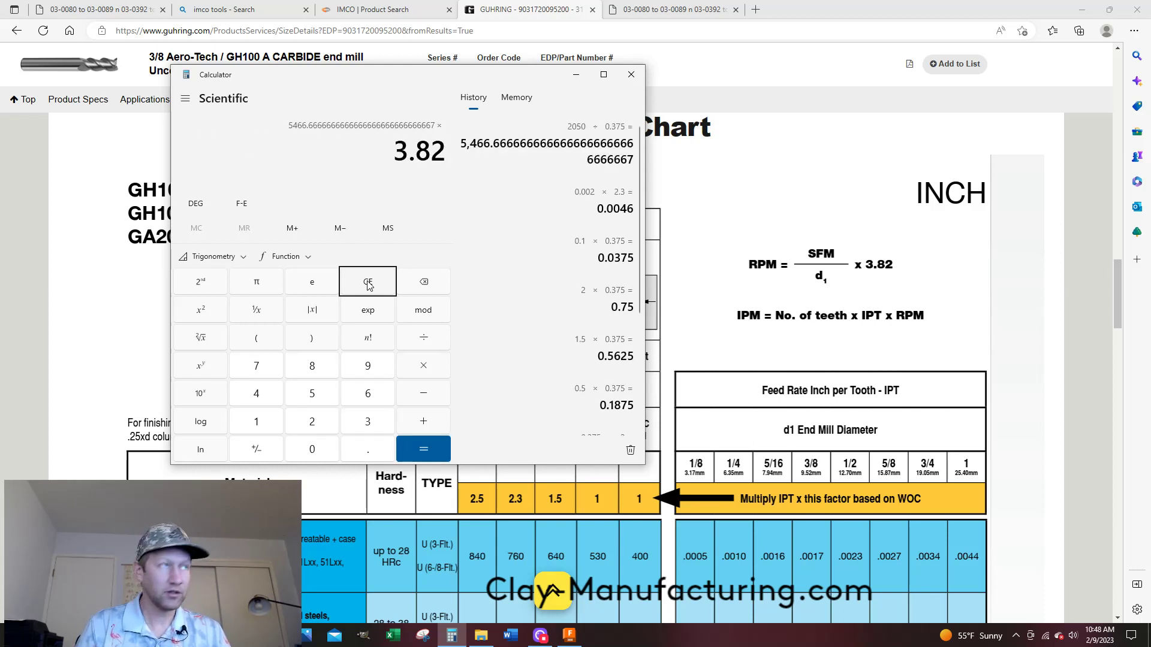
pyautogui.press('Return')
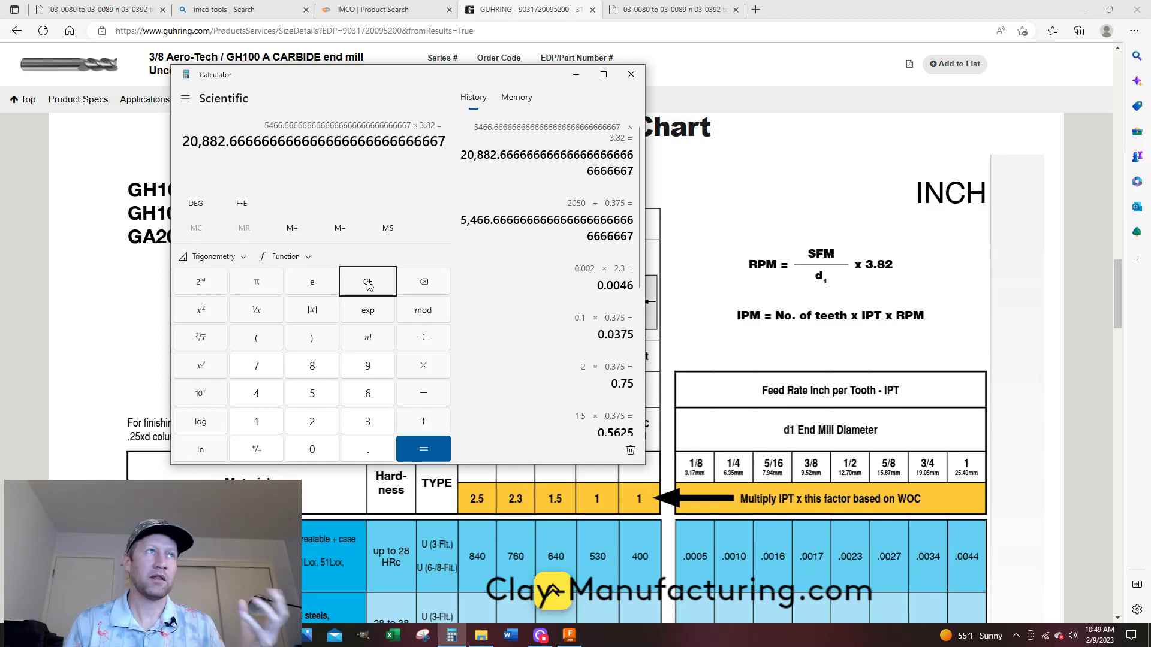
pyautogui.click(575, 75)
# Compare the 3/8 feed per tooth for wrought aluminum with the width-of-cut columns and multipliers in Guhring's chart
pyautogui.scroll(-10, 851, 336)
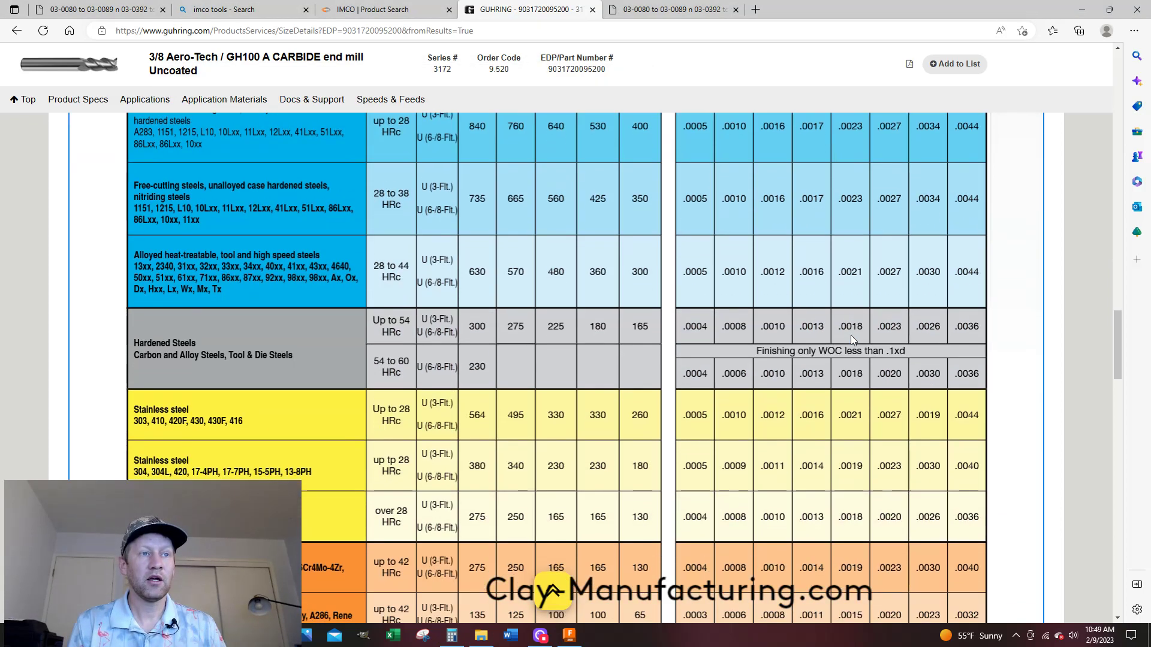
pyautogui.scroll(-3, 855, 367)
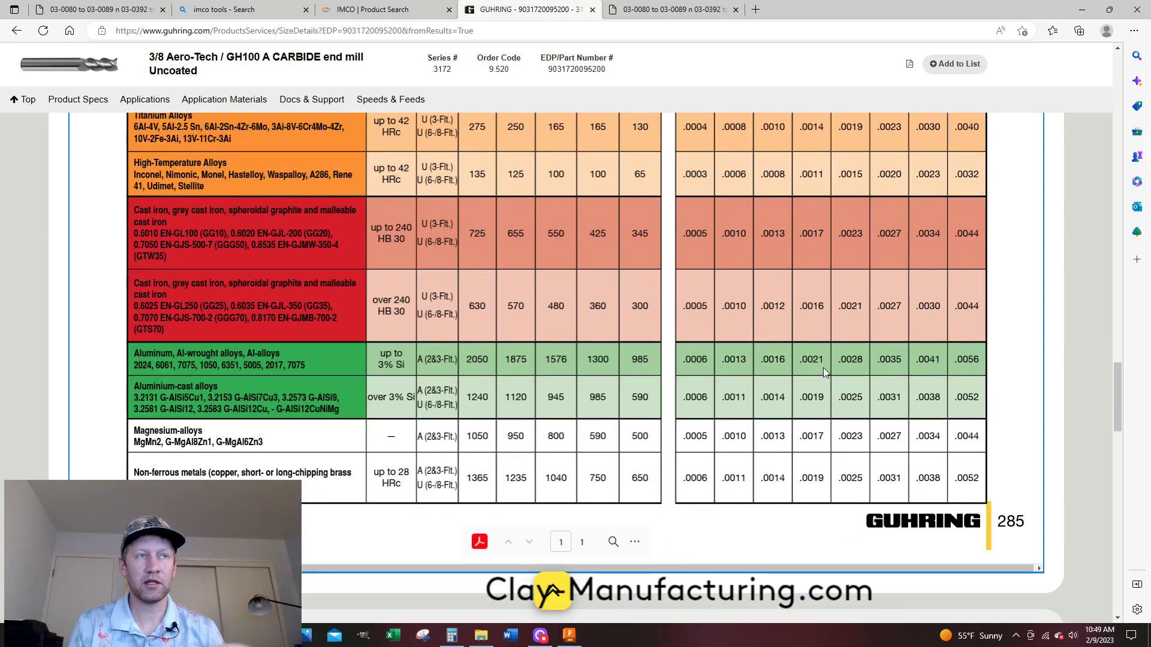
pyautogui.scroll(15, 817, 365)
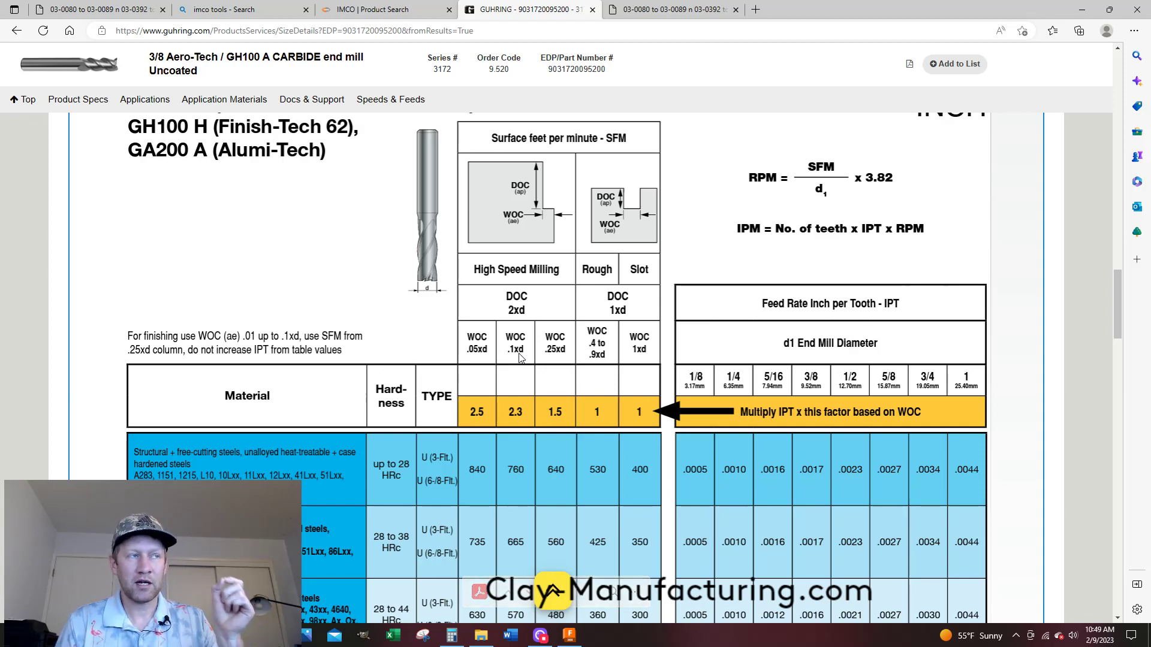
pyautogui.scroll(-3, 708, 328)
pyautogui.scroll(-3, 707, 331)
pyautogui.scroll(2, 773, 359)
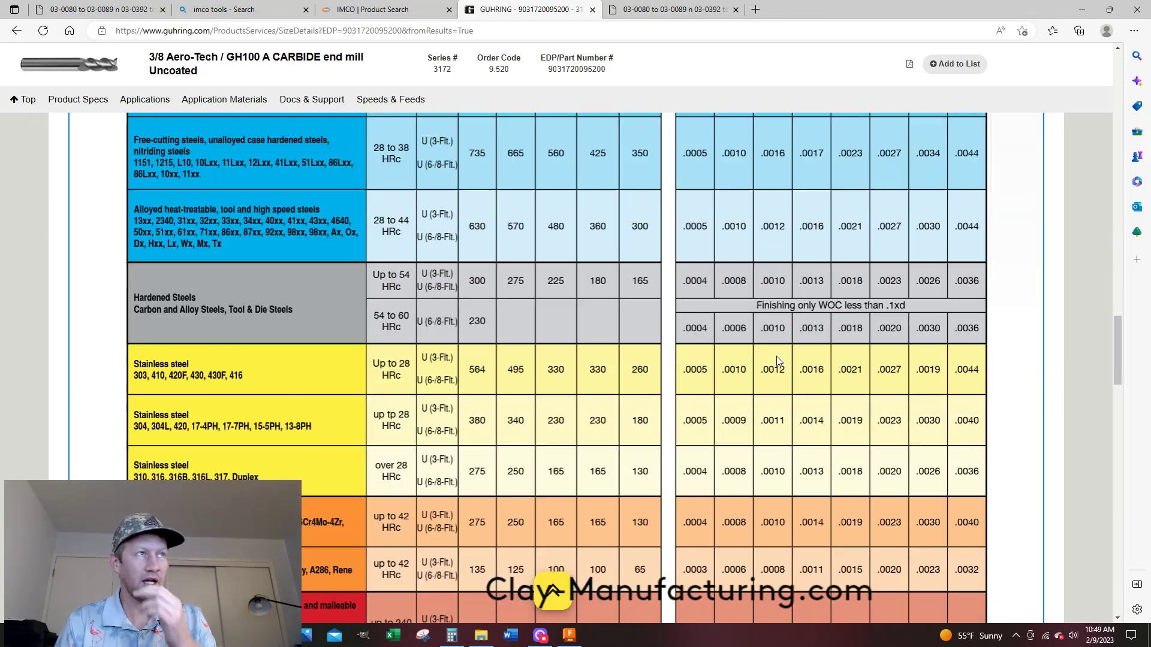
pyautogui.scroll(1, 890, 258)
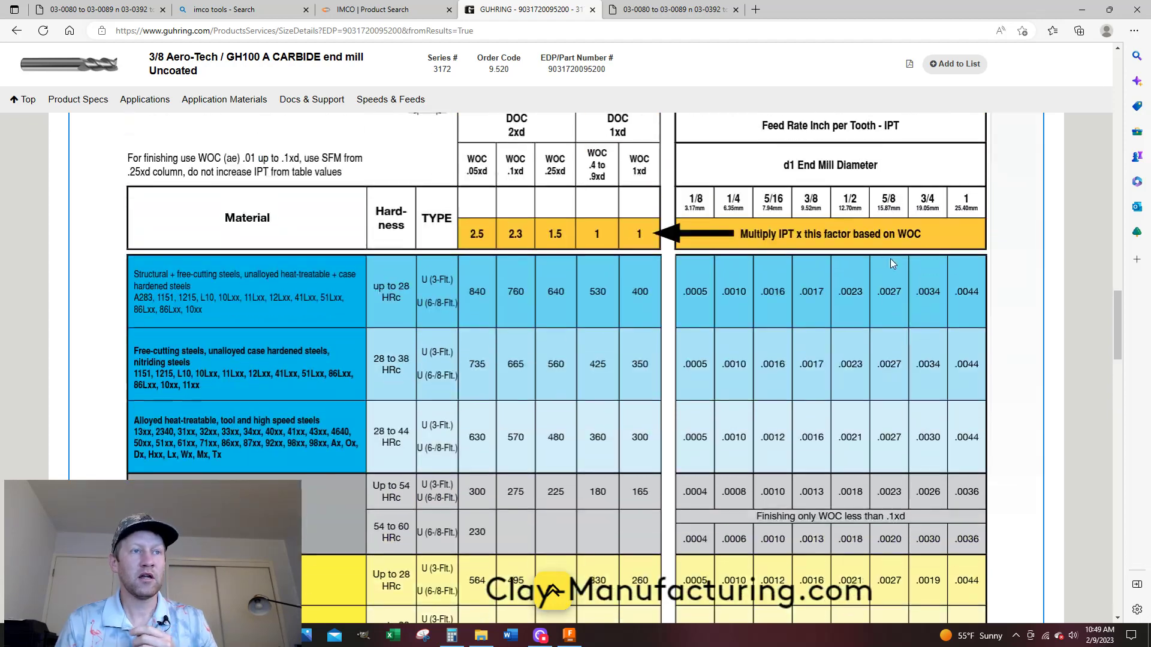
pyautogui.scroll(-4, 891, 257)
pyautogui.scroll(-5, 881, 282)
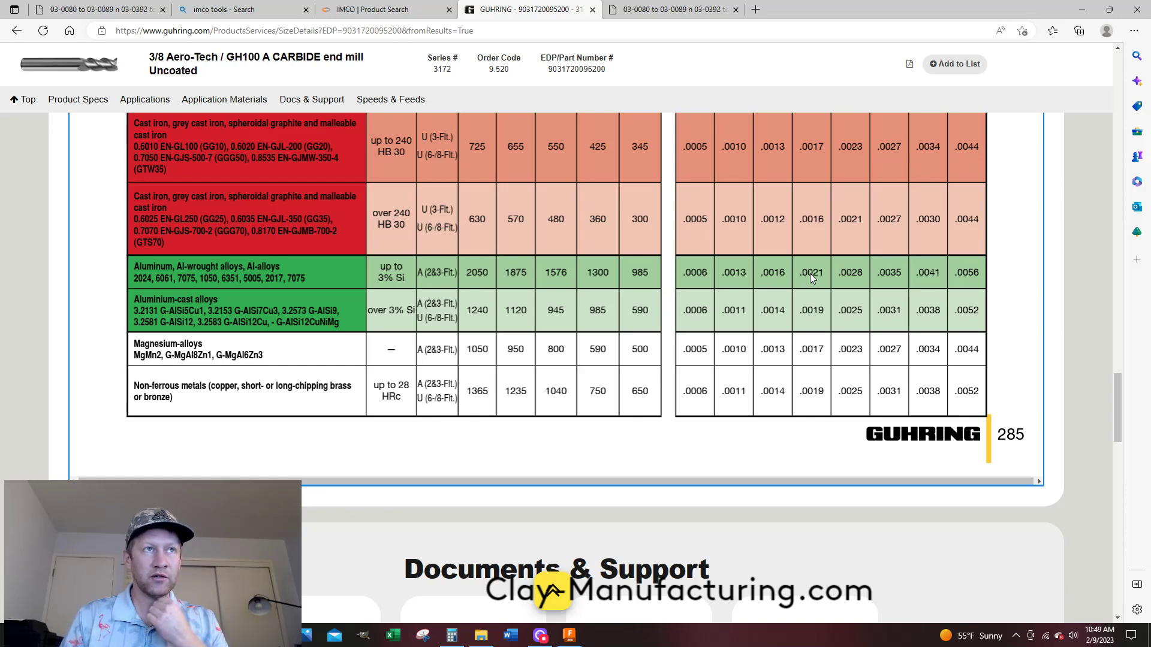
pyautogui.scroll(10, 810, 273)
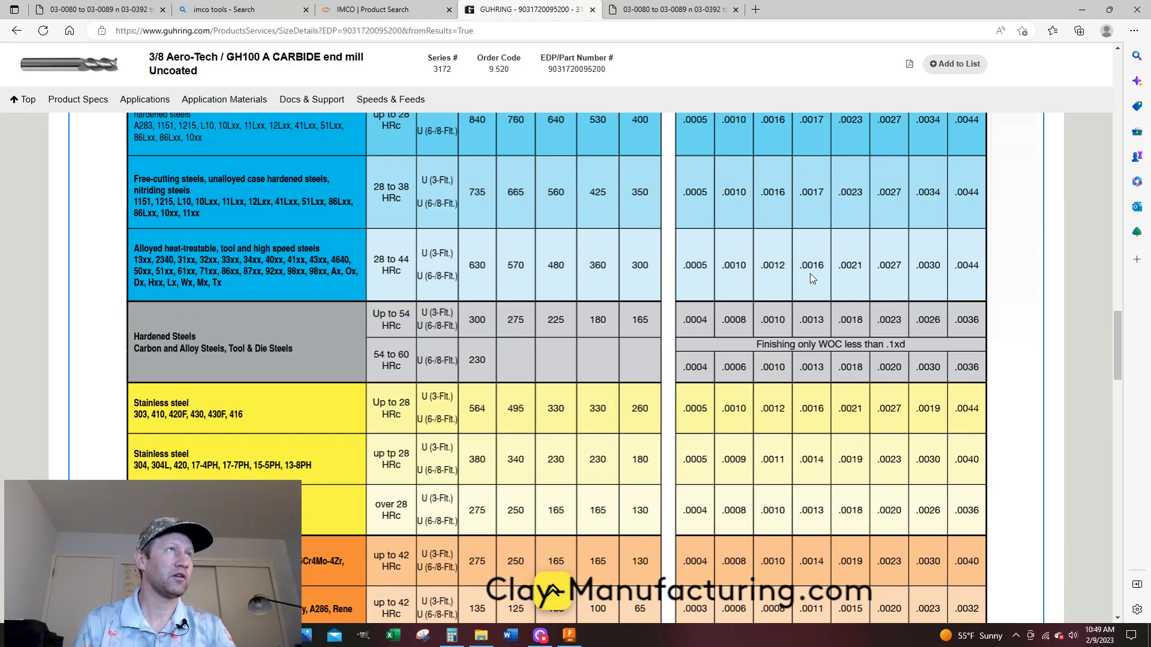
pyautogui.scroll(6, 684, 358)
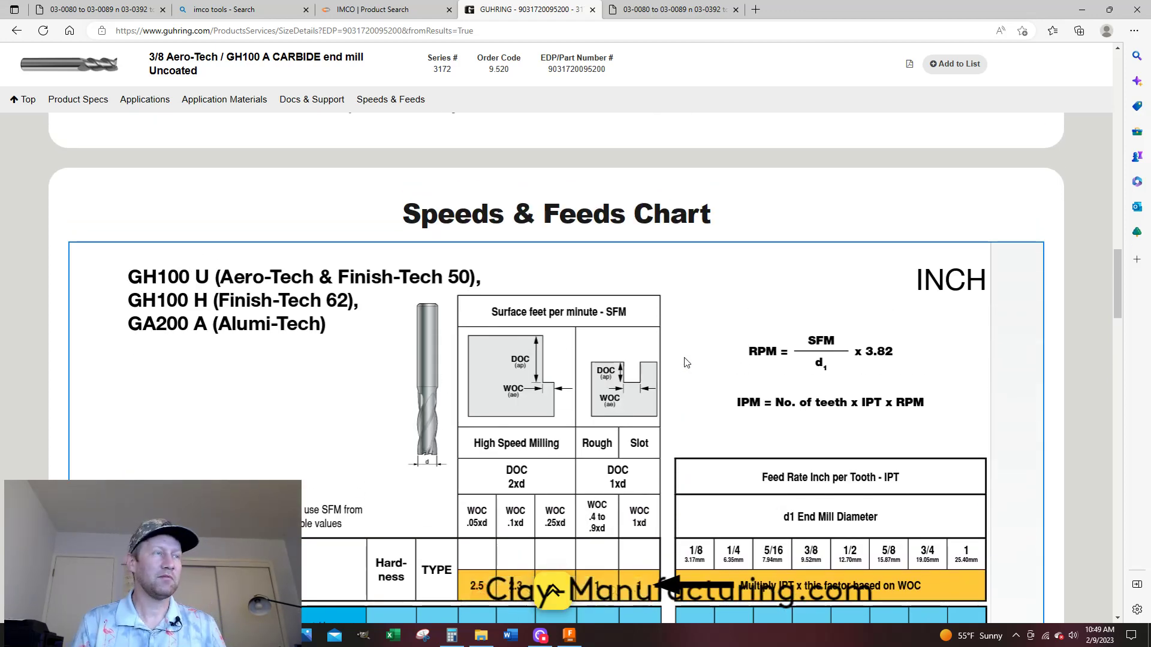
# Return to the IMCO product list and open the M223 3/8 in square-end Streaker mill, part 0334787
pyautogui.click(383, 9)
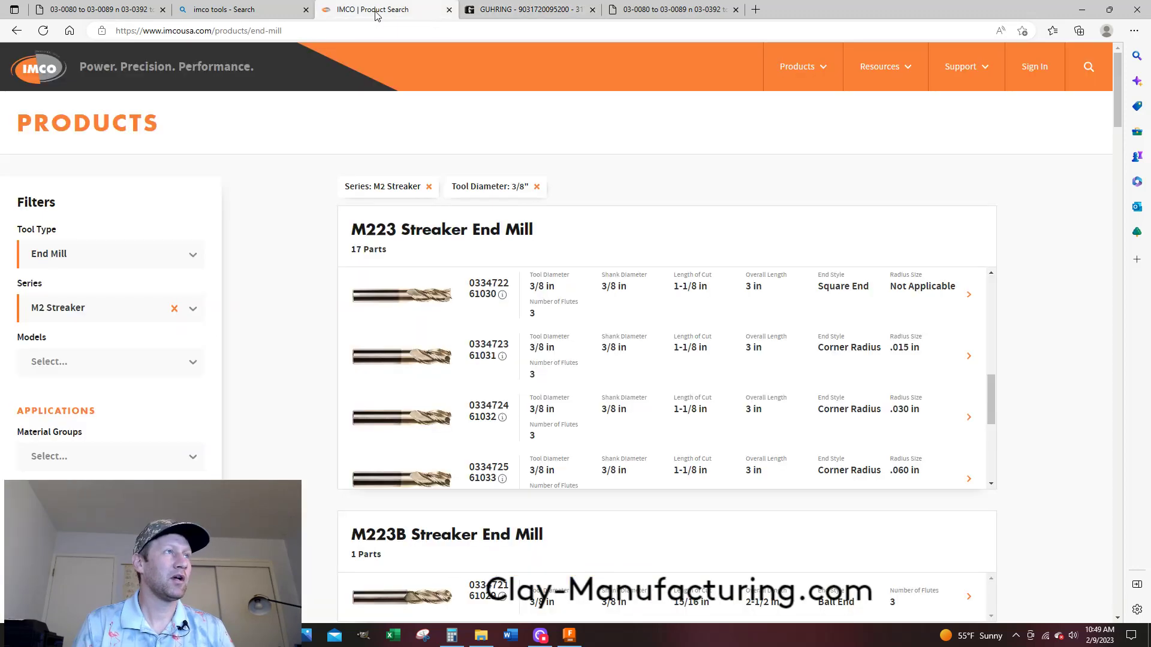
pyautogui.scroll(3, 700, 288)
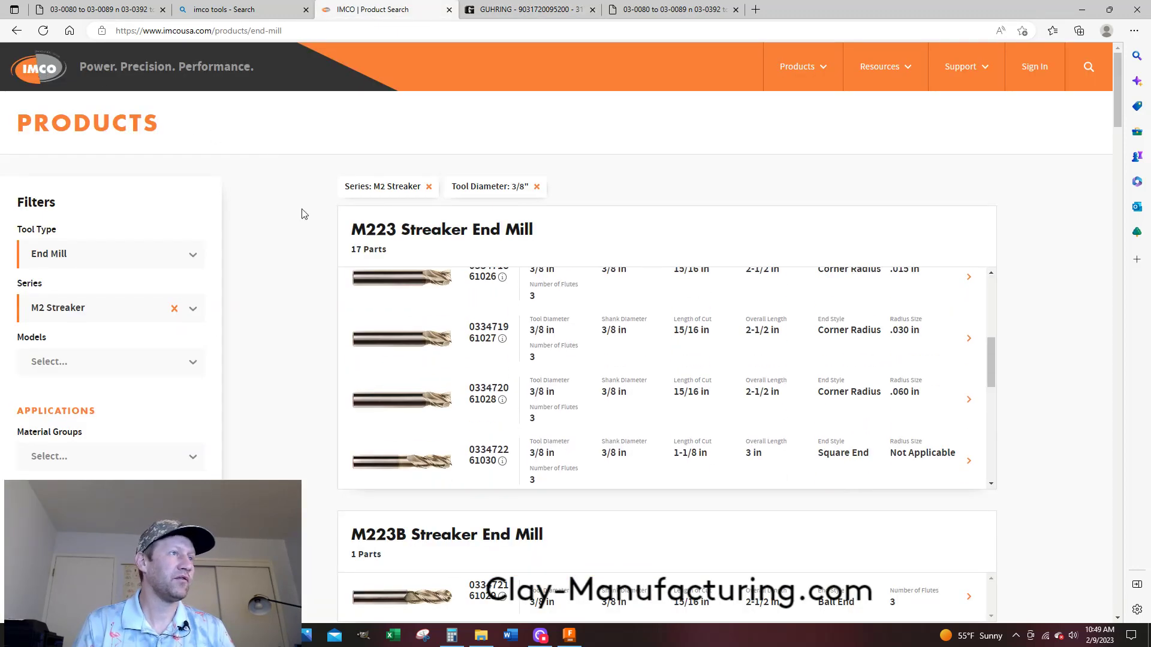
pyautogui.scroll(1, 444, 324)
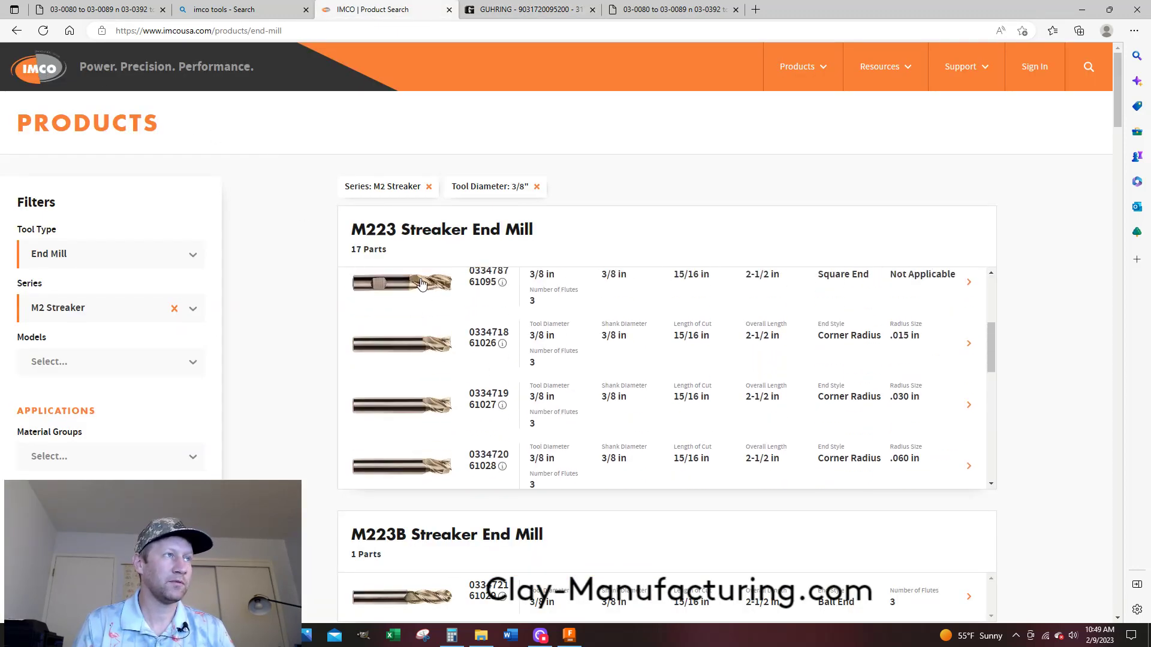
pyautogui.click(954, 313)
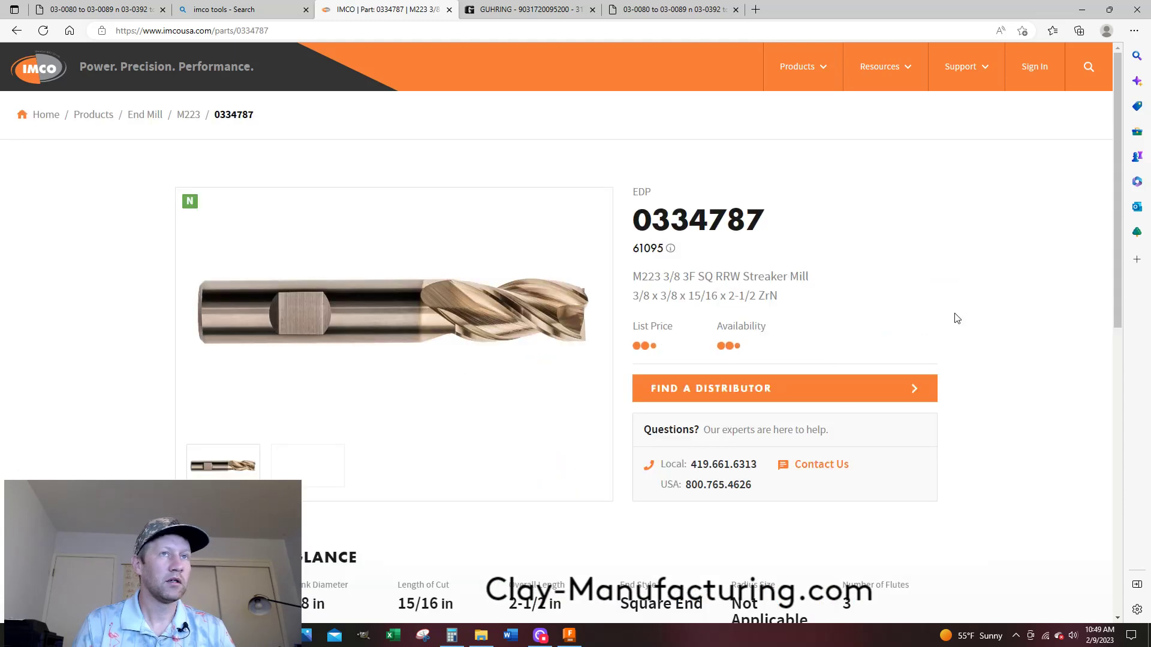
# Open the PDF of the M223 mill's speed and feed chart from its product page
pyautogui.scroll(-6, 951, 315)
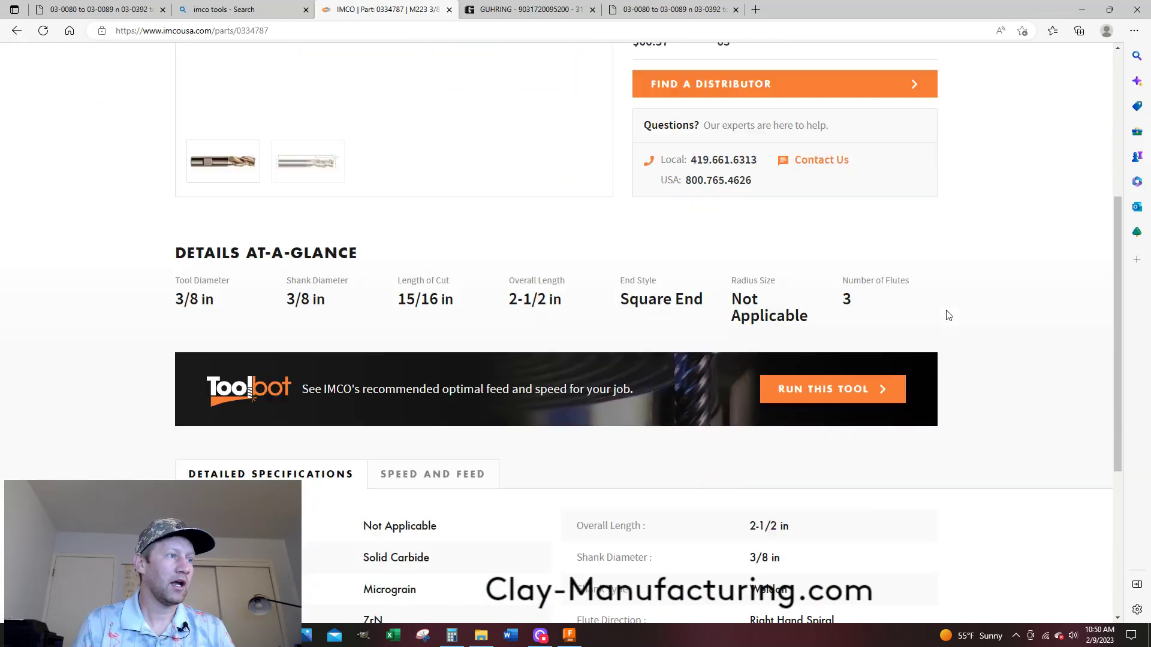
pyautogui.click(473, 341)
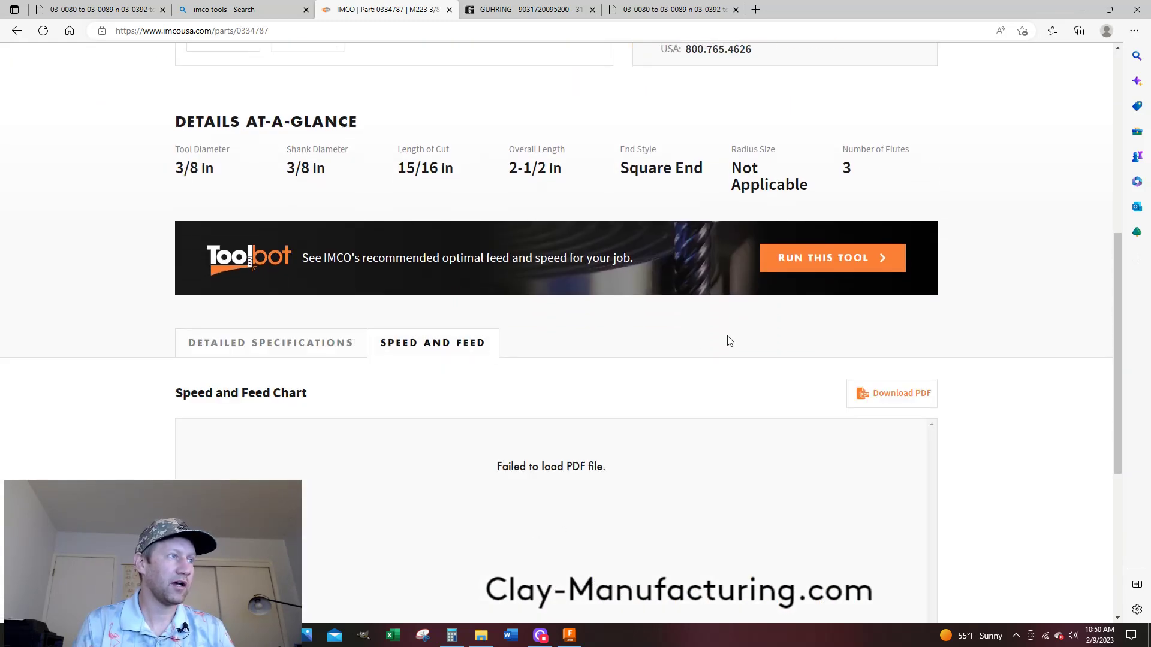
pyautogui.scroll(-3, 982, 267)
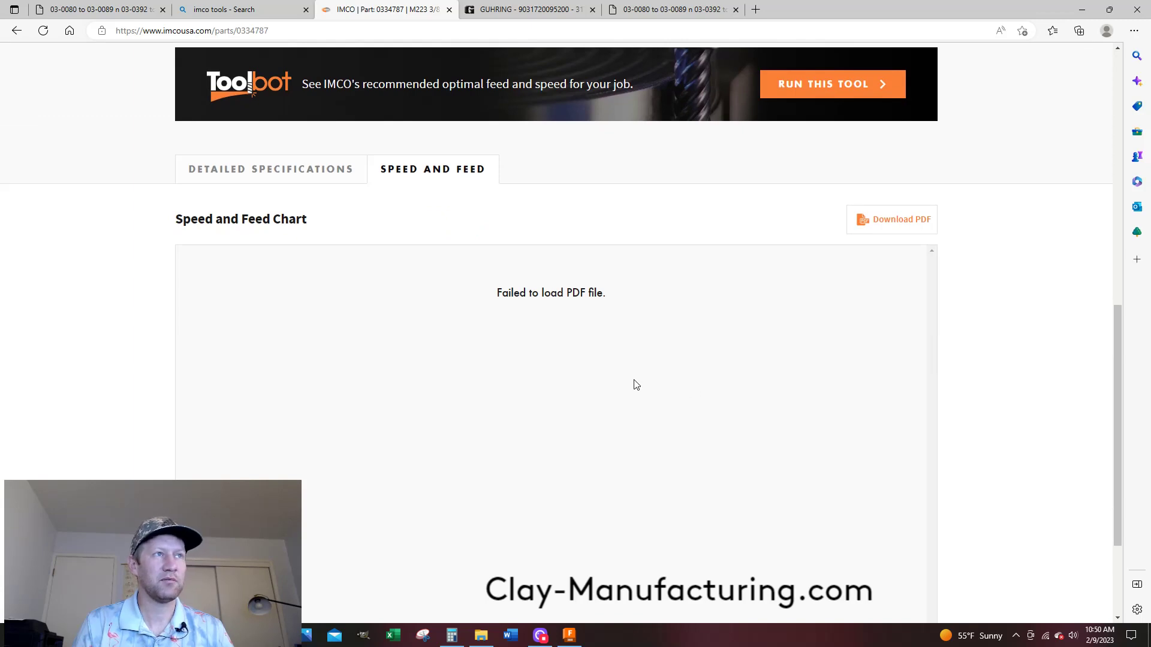
pyautogui.click(906, 224)
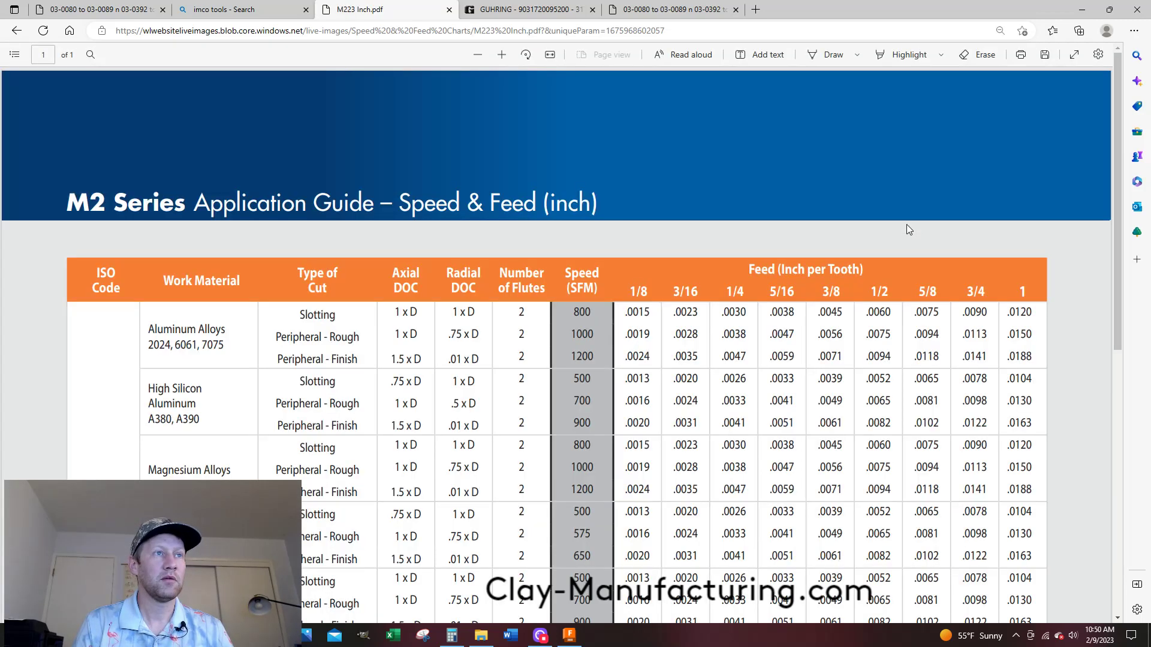
# Look up the 3/8 feed per tooth for slotting aluminum alloys in IMCO's M2 Series chart
pyautogui.scroll(-5, 764, 146)
pyautogui.scroll(4, 298, 280)
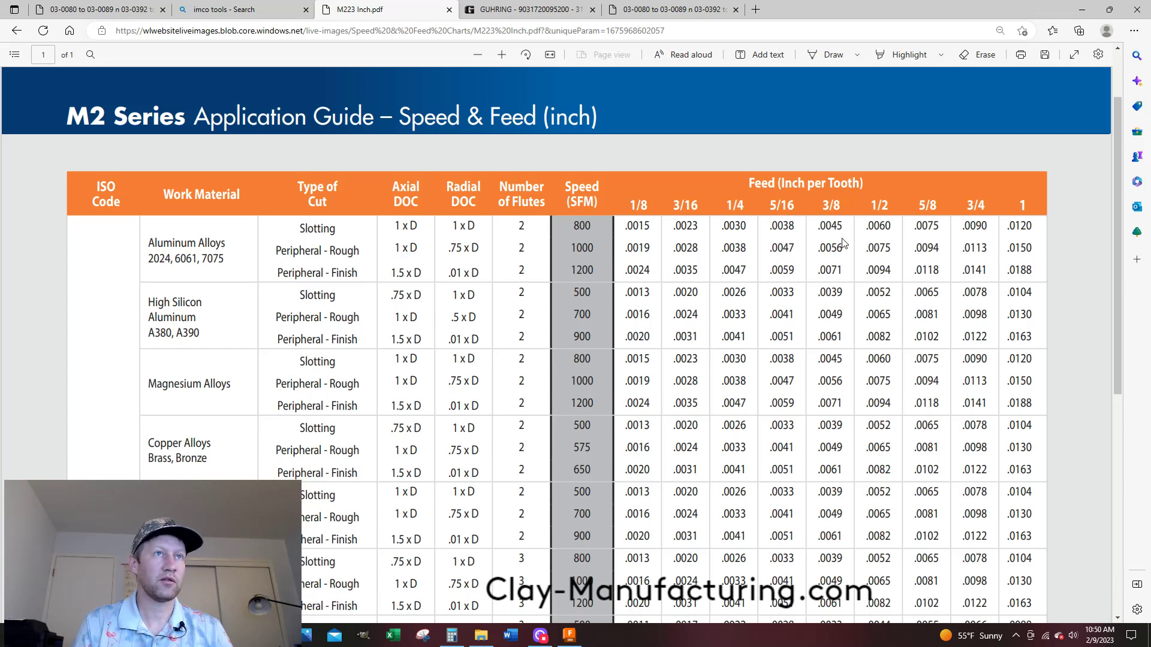
pyautogui.moveTo(845, 227); pyautogui.dragTo(815, 228)
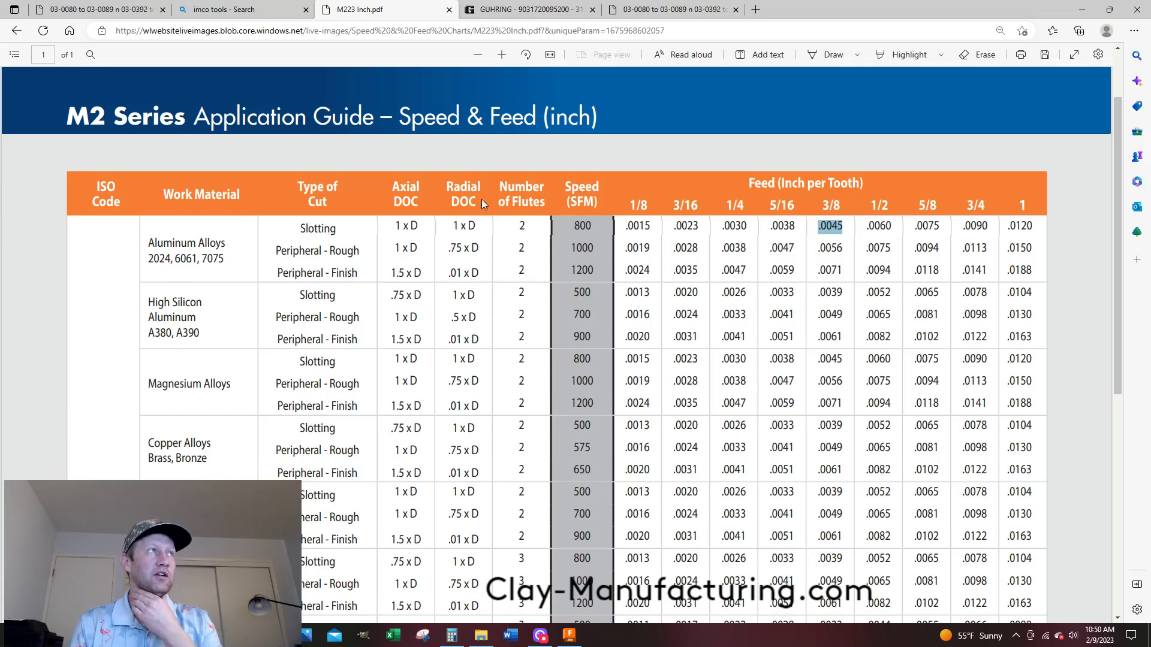
# Switch to Fusion 360 and examine the Adaptive1 toolpath around the wrench model in Setup1
pyautogui.click(1082, 9)
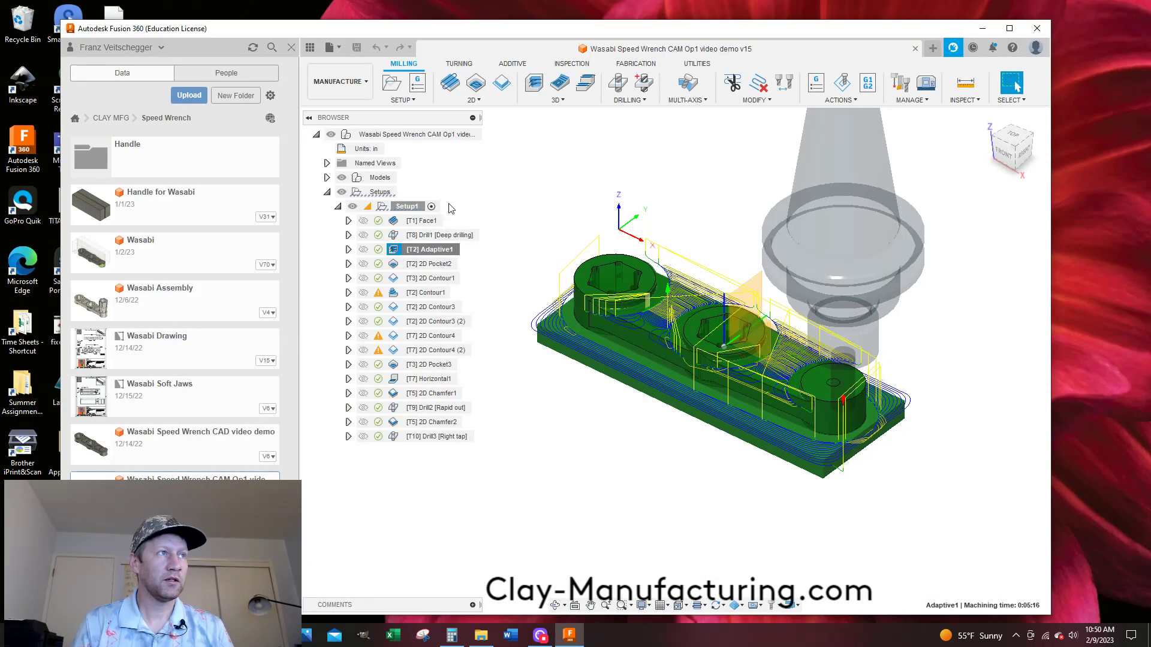
pyautogui.click(446, 249)
pyautogui.keyDown('shift'); pyautogui.moveTo(581, 253); pyautogui.dragTo(583, 270, button='middle'); pyautogui.keyUp('shift')
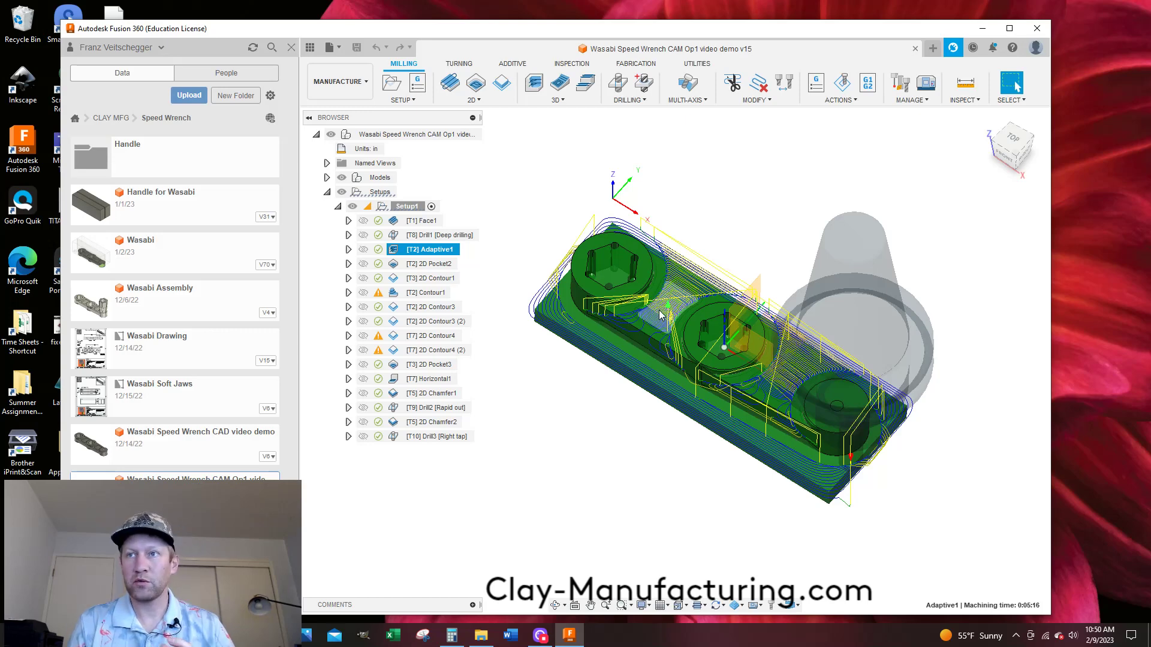
pyautogui.scroll(3, 660, 314)
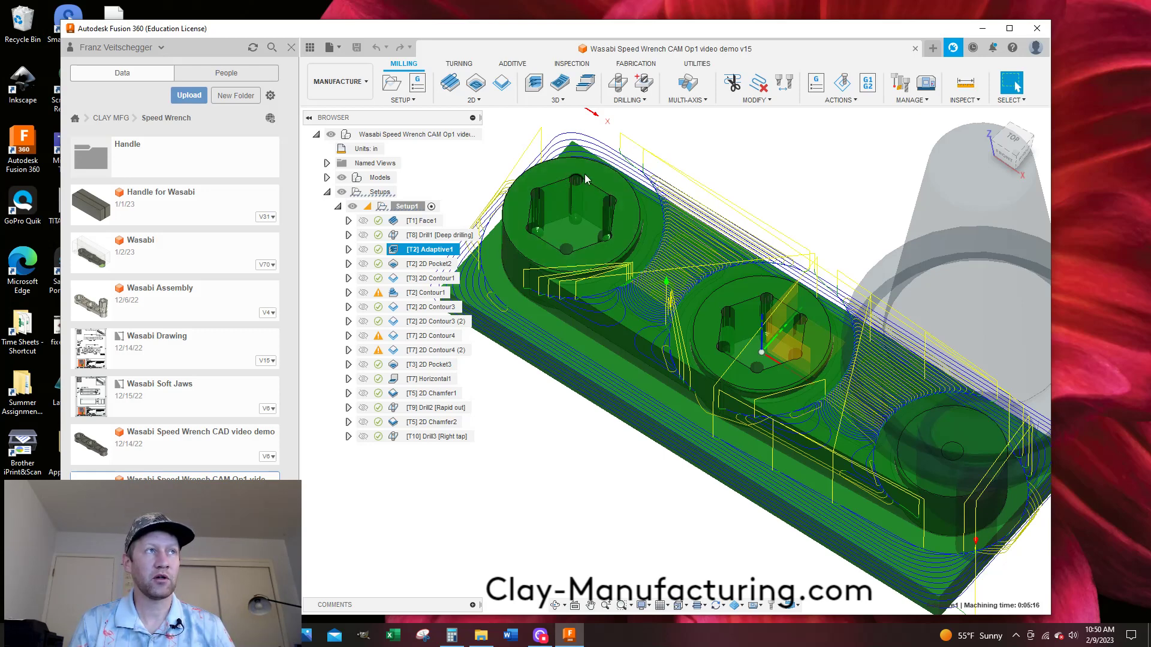
pyautogui.scroll(-1, 735, 199)
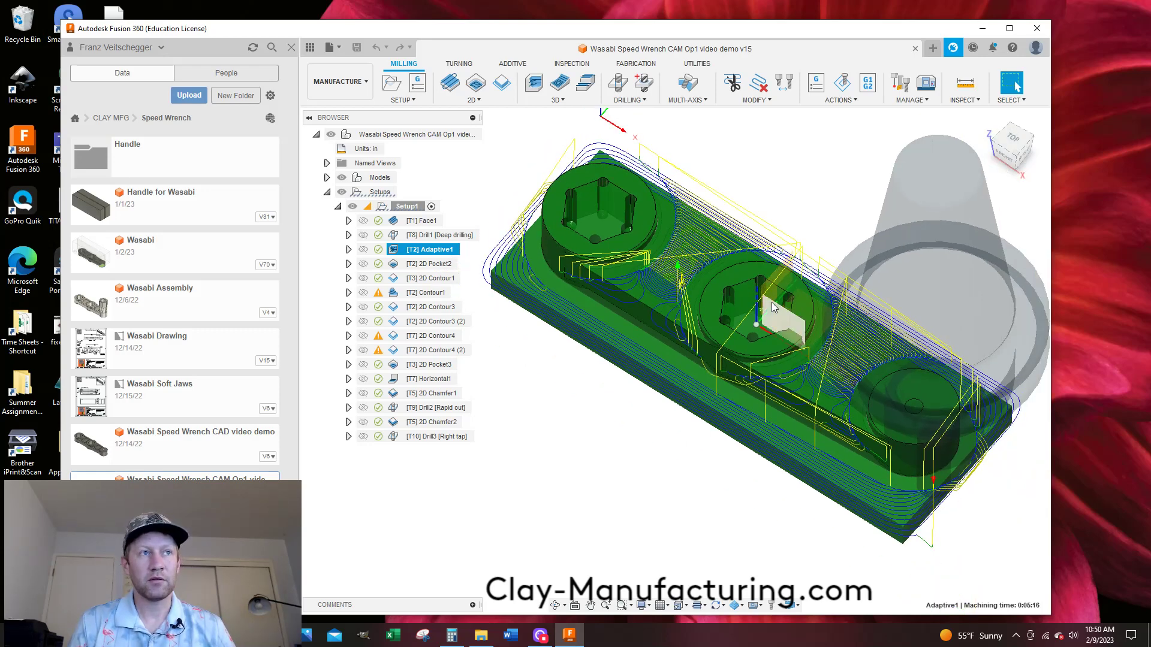
pyautogui.keyDown('shift'); pyautogui.moveTo(732, 340); pyautogui.dragTo(732, 335, button='middle'); pyautogui.keyUp('shift')
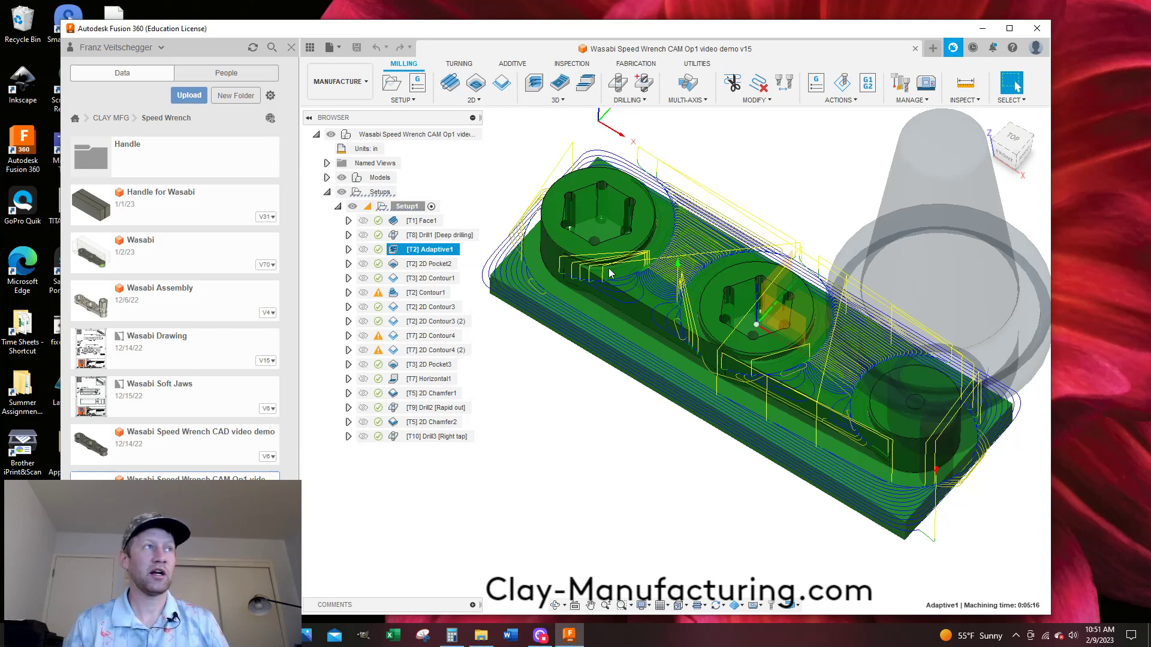
pyautogui.click(613, 469)
# Open the Adaptive1 operation for editing and examine the optimal load in its pass settings
pyautogui.rightClick(432, 249)
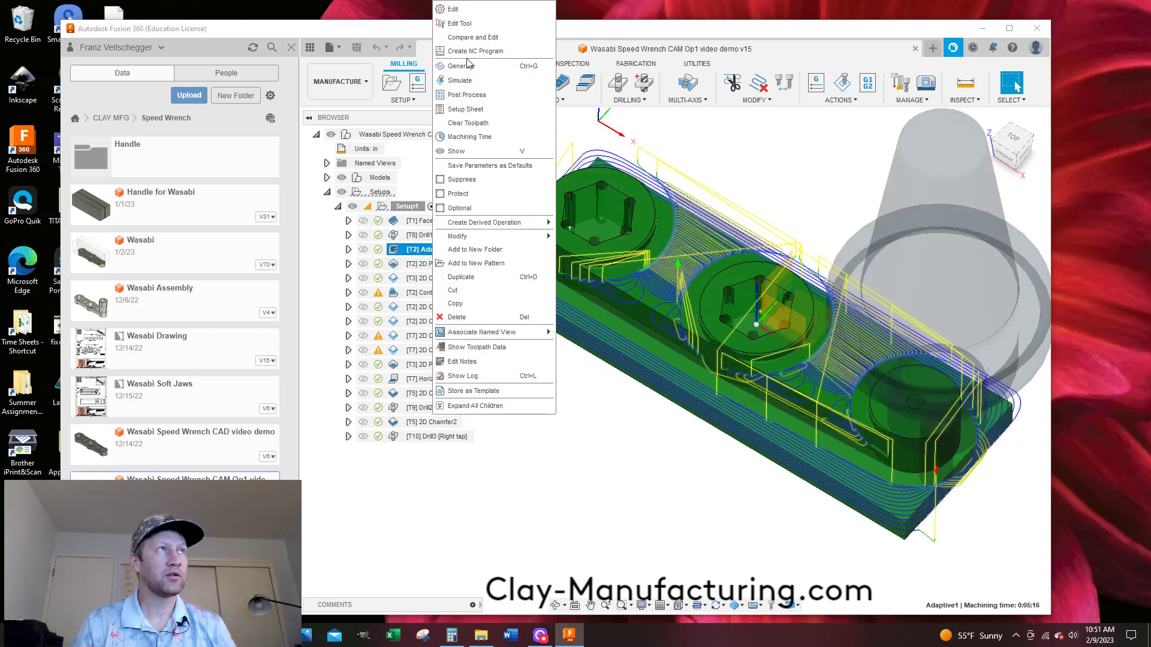
pyautogui.click(461, 9)
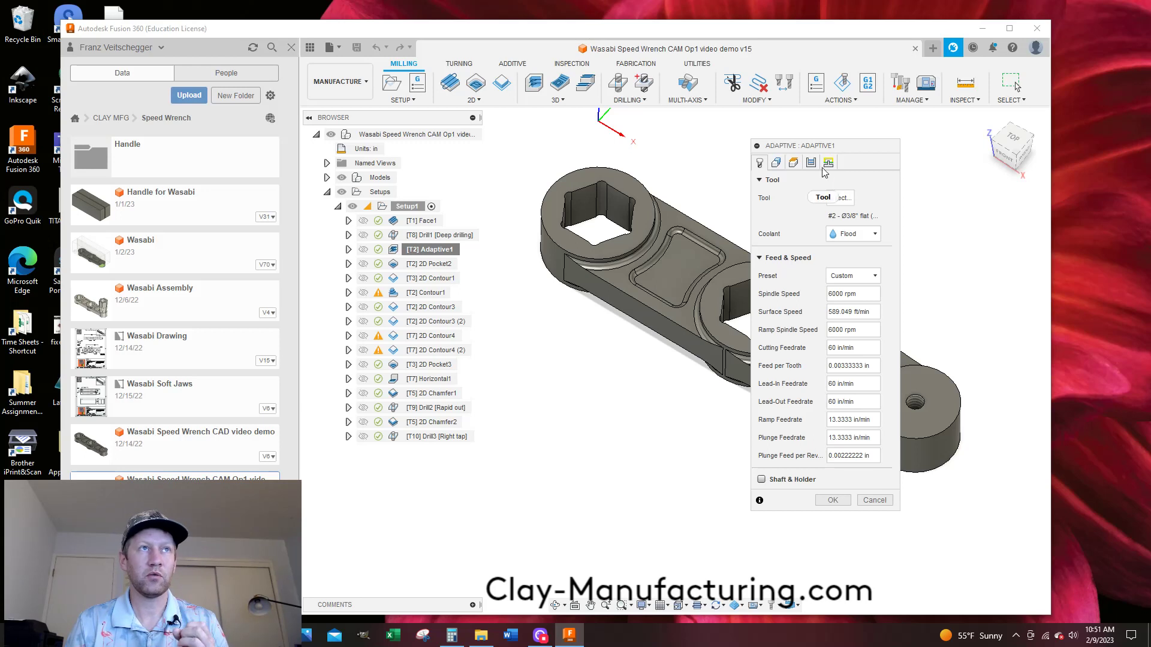
pyautogui.moveTo(839, 146); pyautogui.dragTo(822, 137)
pyautogui.click(798, 155)
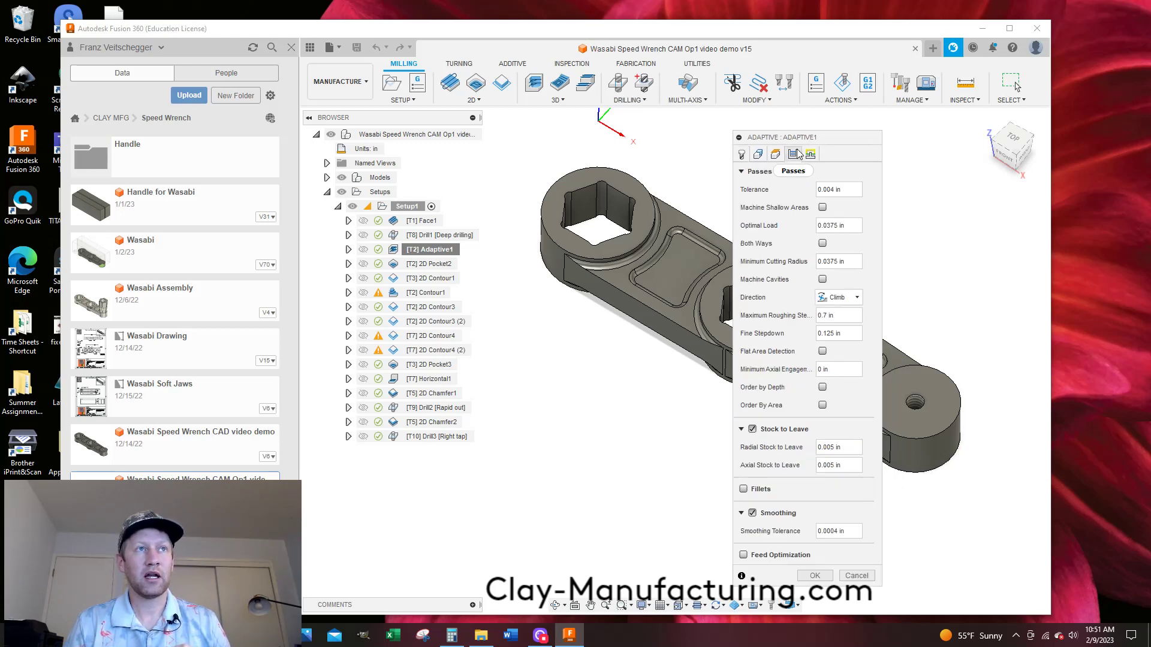
pyautogui.doubleClick(842, 226)
pyautogui.moveTo(839, 226); pyautogui.dragTo(766, 227)
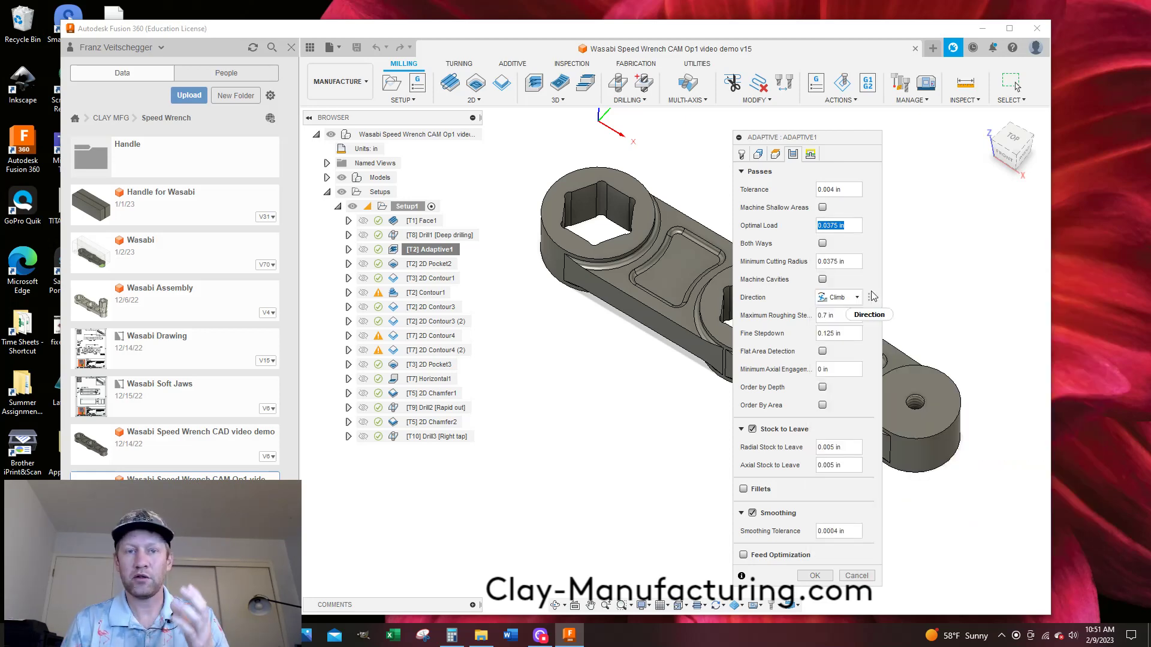
pyautogui.moveTo(872, 296)
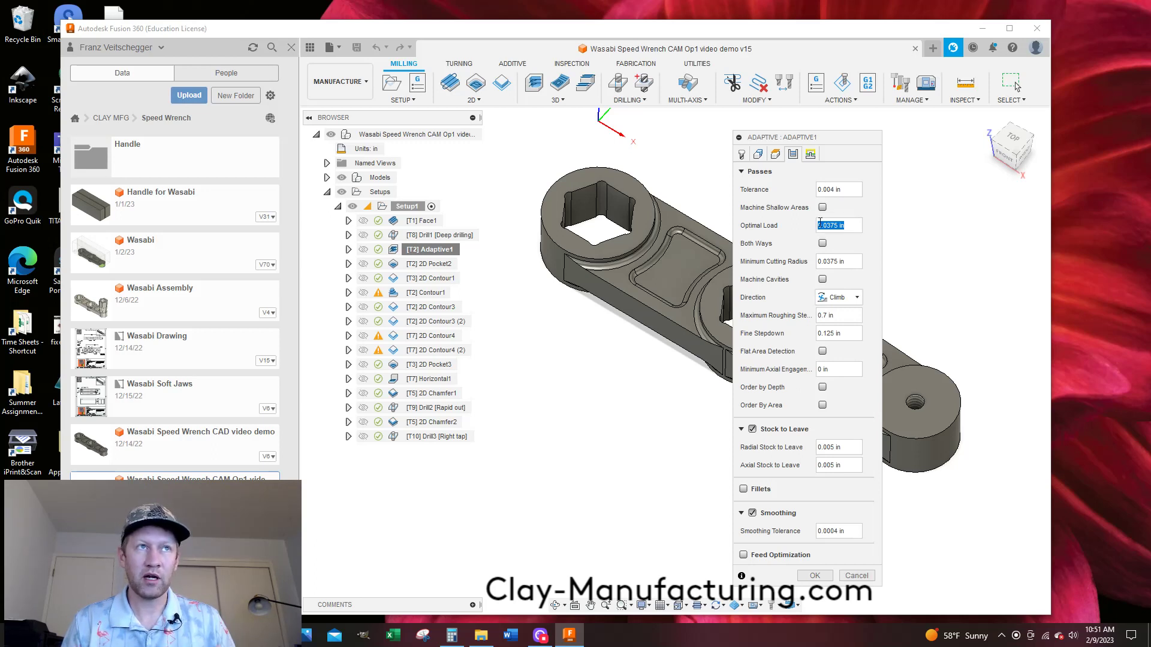
pyautogui.click(858, 227)
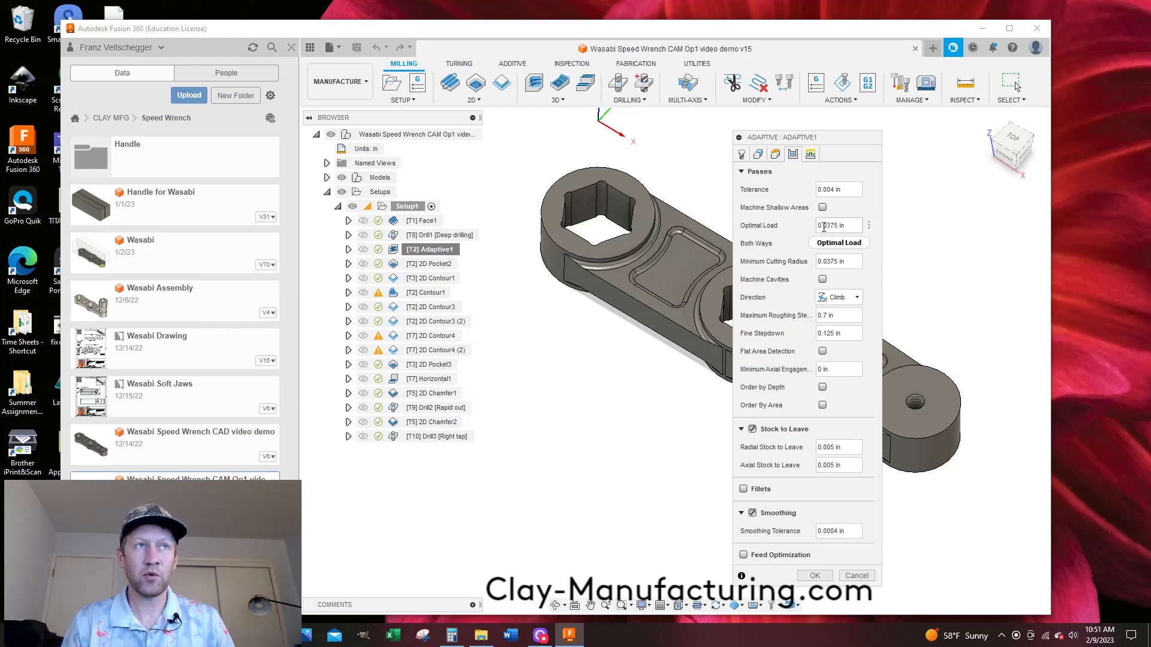
pyautogui.moveTo(845, 227); pyautogui.dragTo(817, 226)
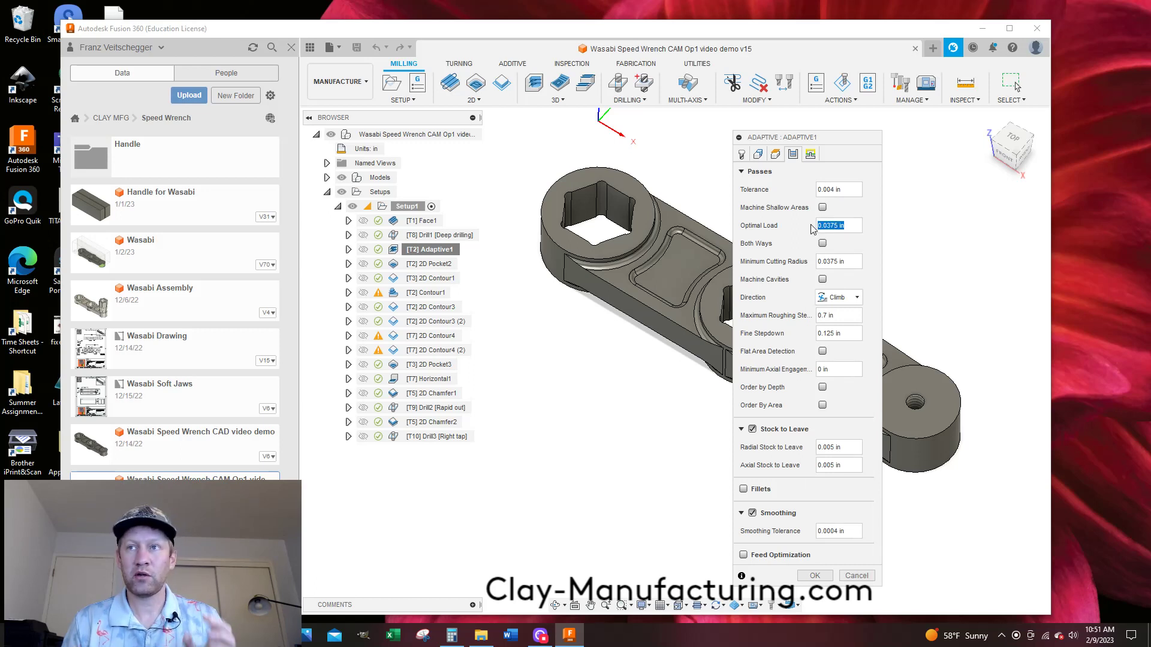
# Review the spindle speed, cutting feedrate and feed per tooth in Adaptive1's tool settings
pyautogui.moveTo(856, 142); pyautogui.dragTo(848, 116)
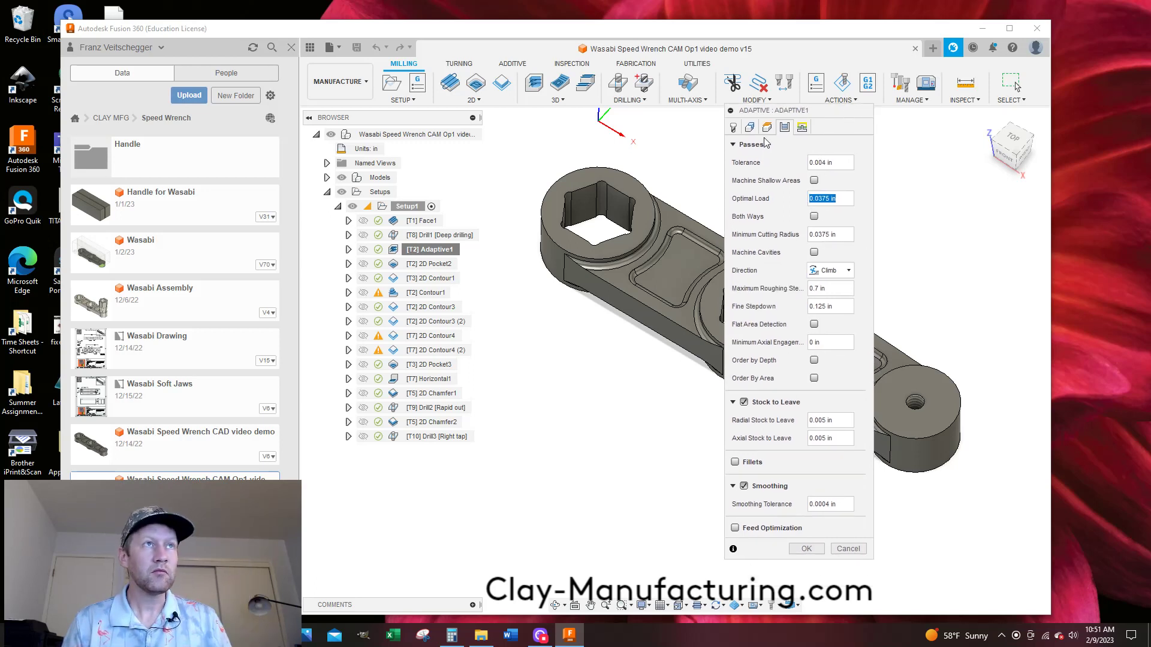
pyautogui.click(750, 127)
pyautogui.click(732, 127)
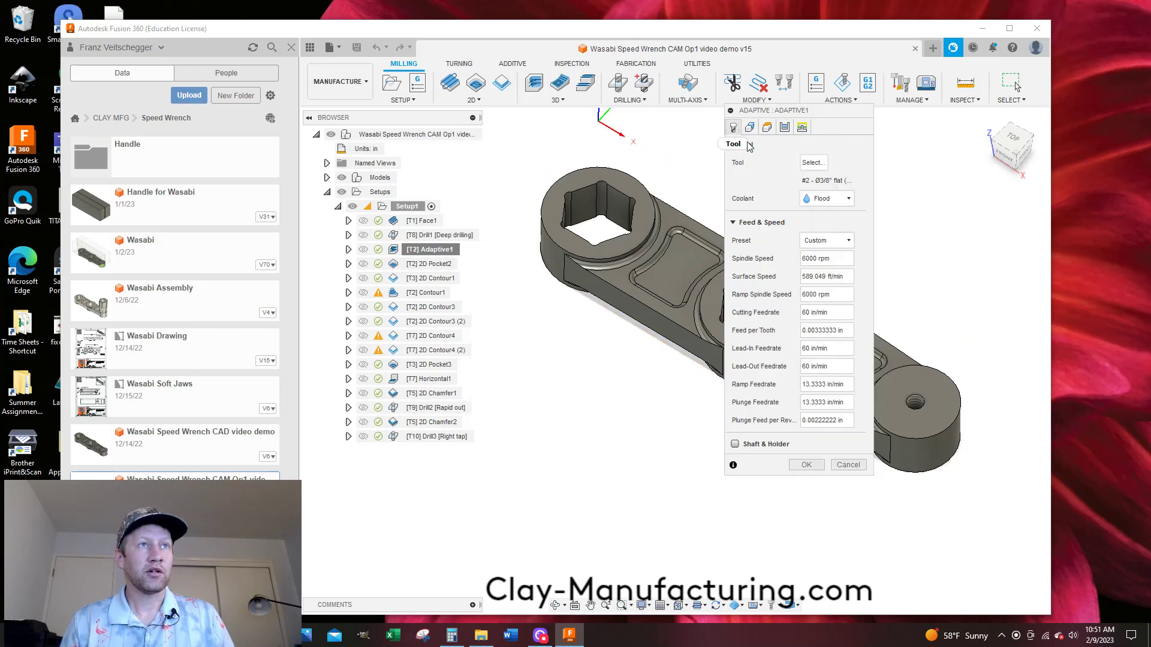
pyautogui.click(830, 258)
pyautogui.moveTo(831, 258); pyautogui.dragTo(794, 259)
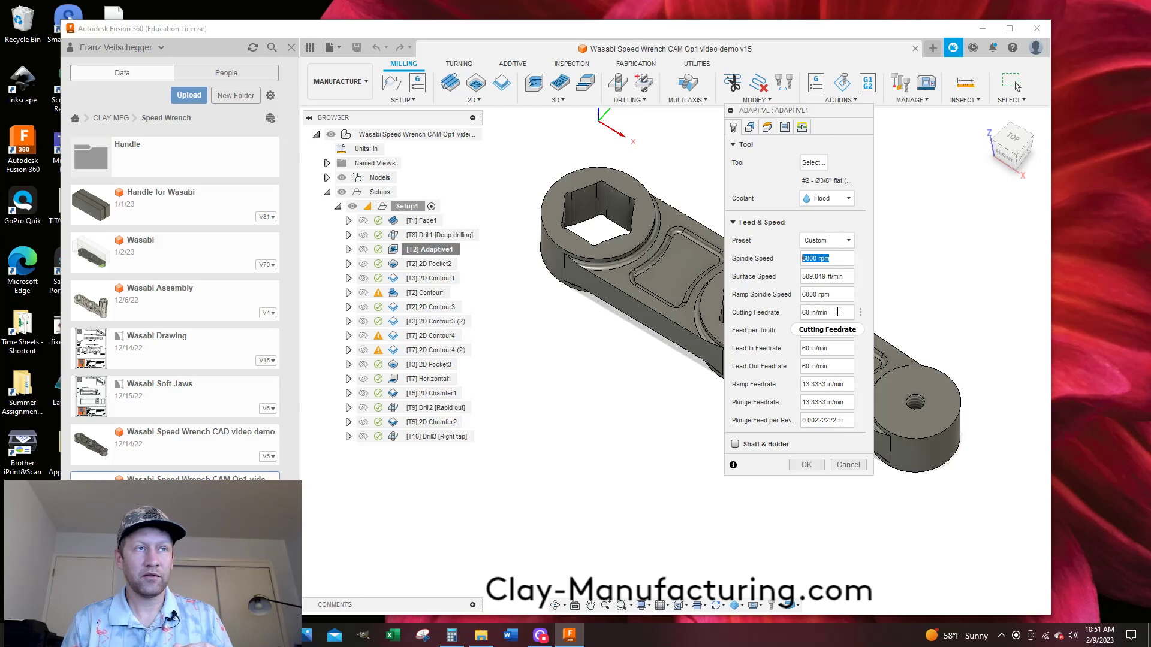
pyautogui.moveTo(836, 313); pyautogui.dragTo(801, 313)
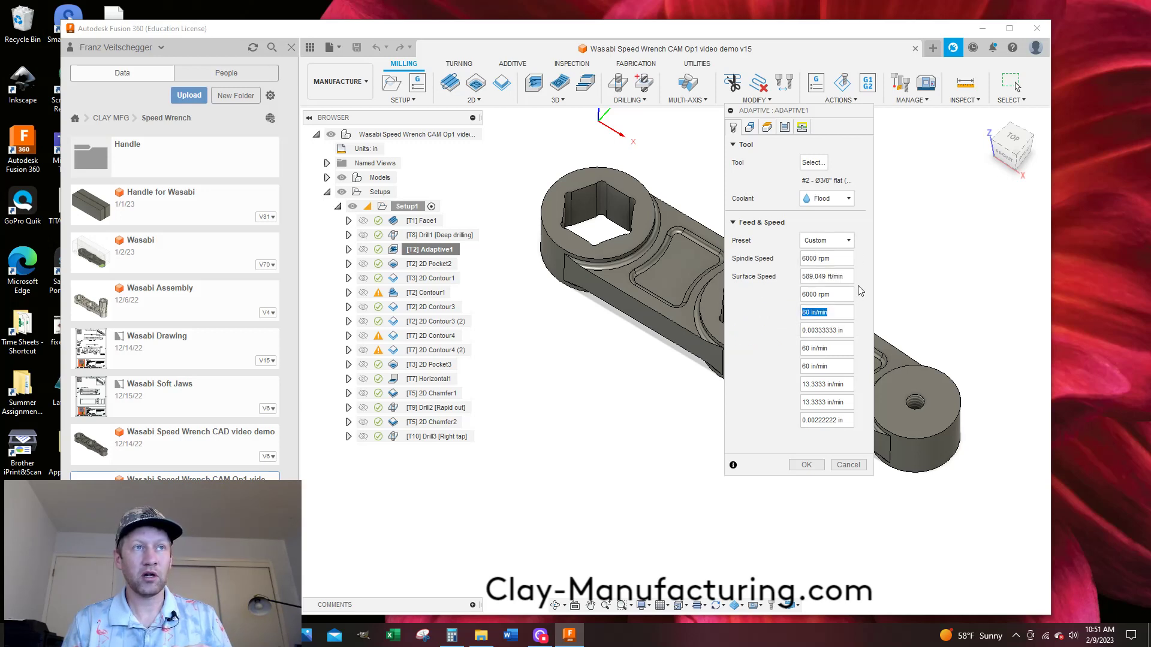
pyautogui.moveTo(850, 331); pyautogui.dragTo(768, 333)
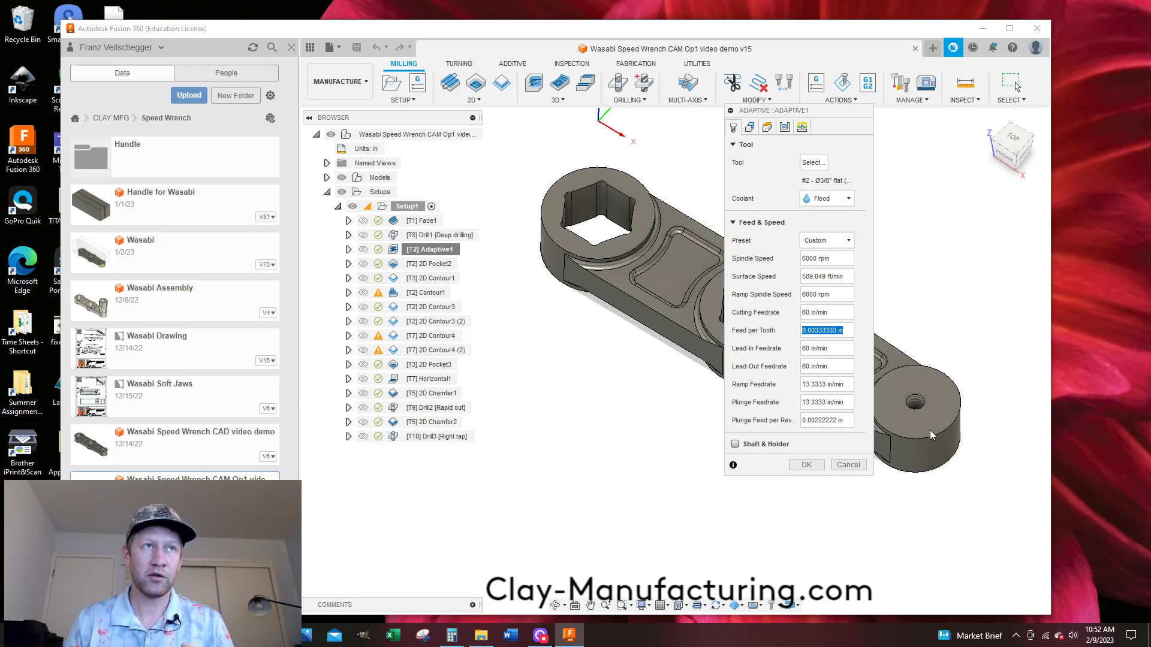
# Read the explanation of Adaptive1's optimal load, and check the ramp feedrate in its tool settings
pyautogui.click(784, 128)
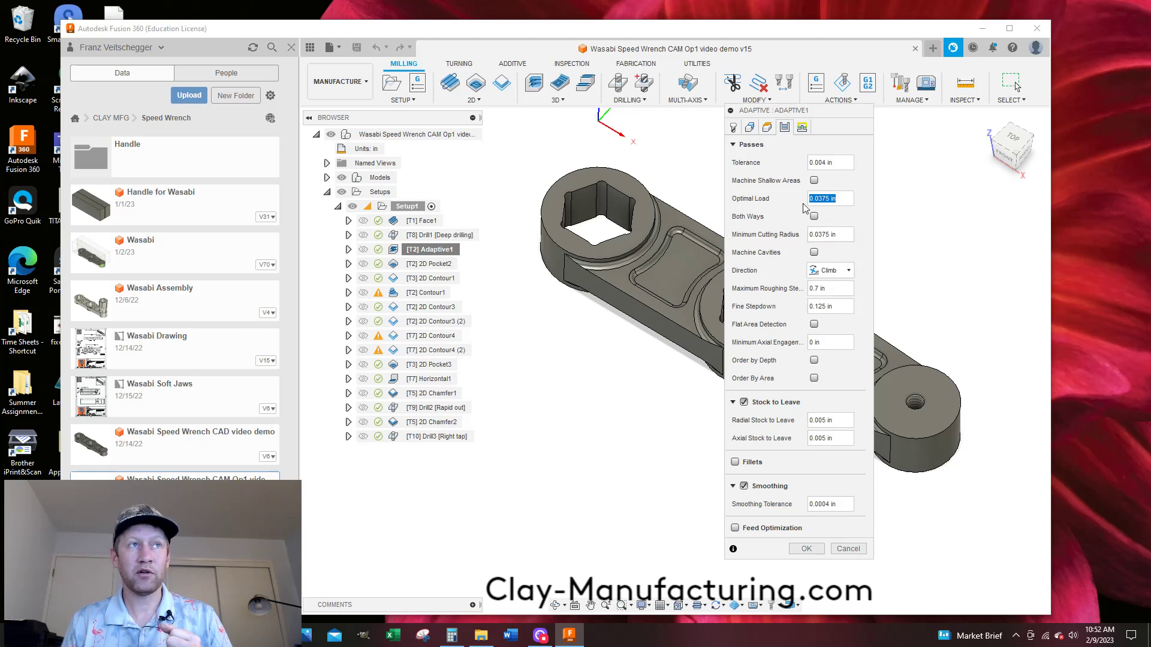
pyautogui.click(849, 199)
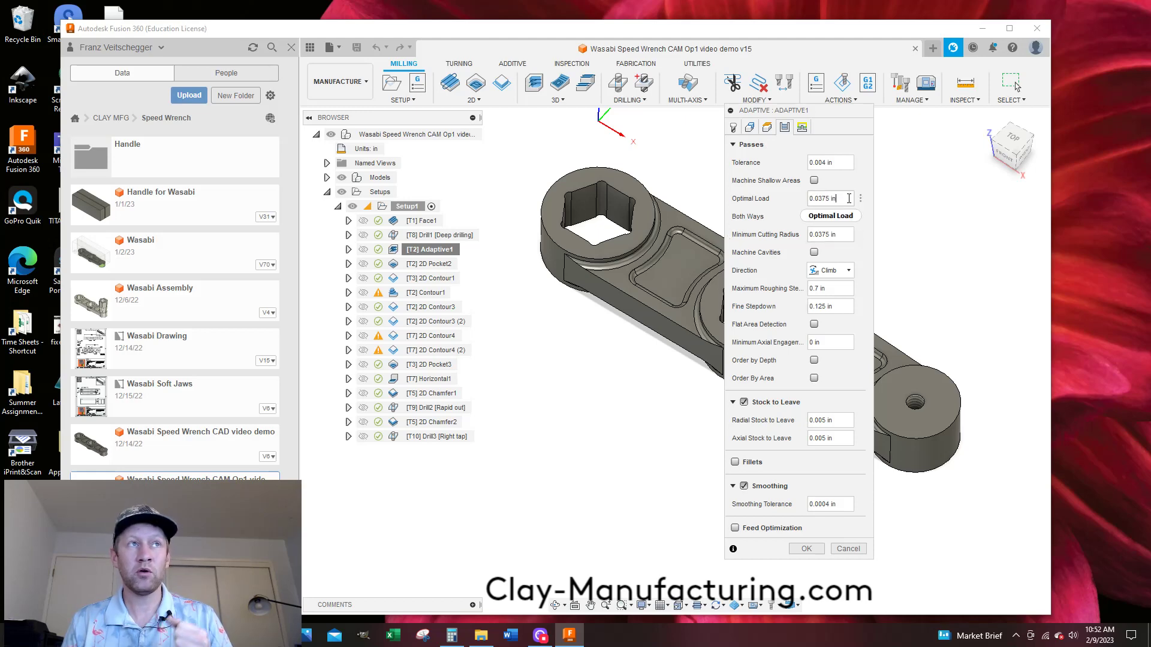
pyautogui.moveTo(843, 198)
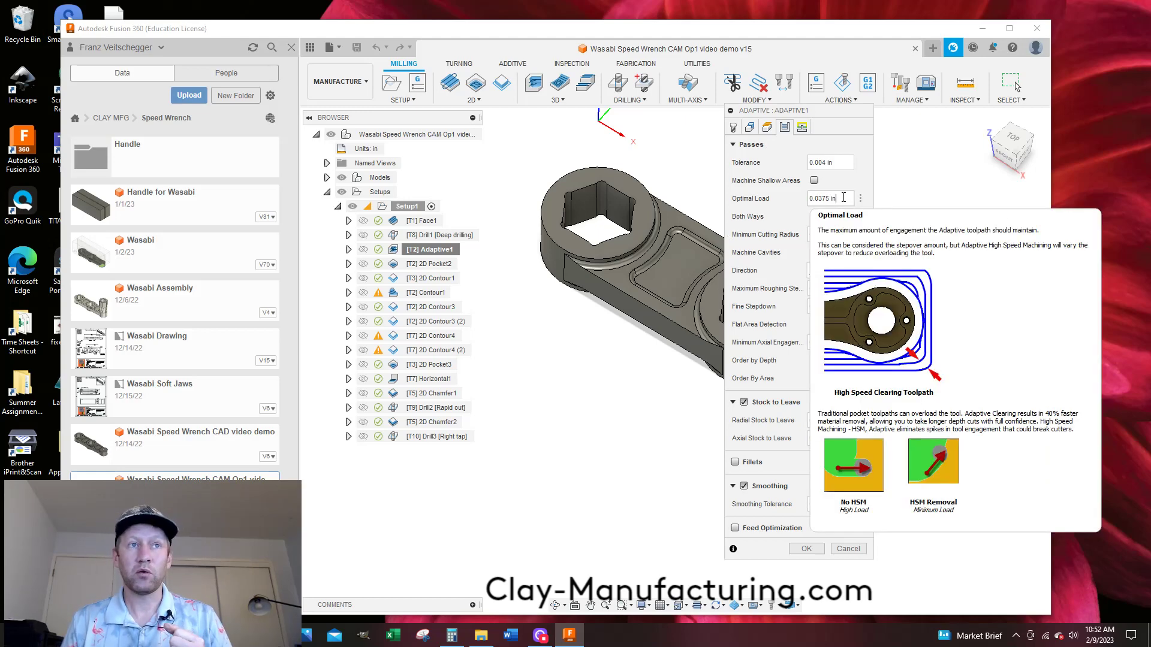
pyautogui.click(732, 127)
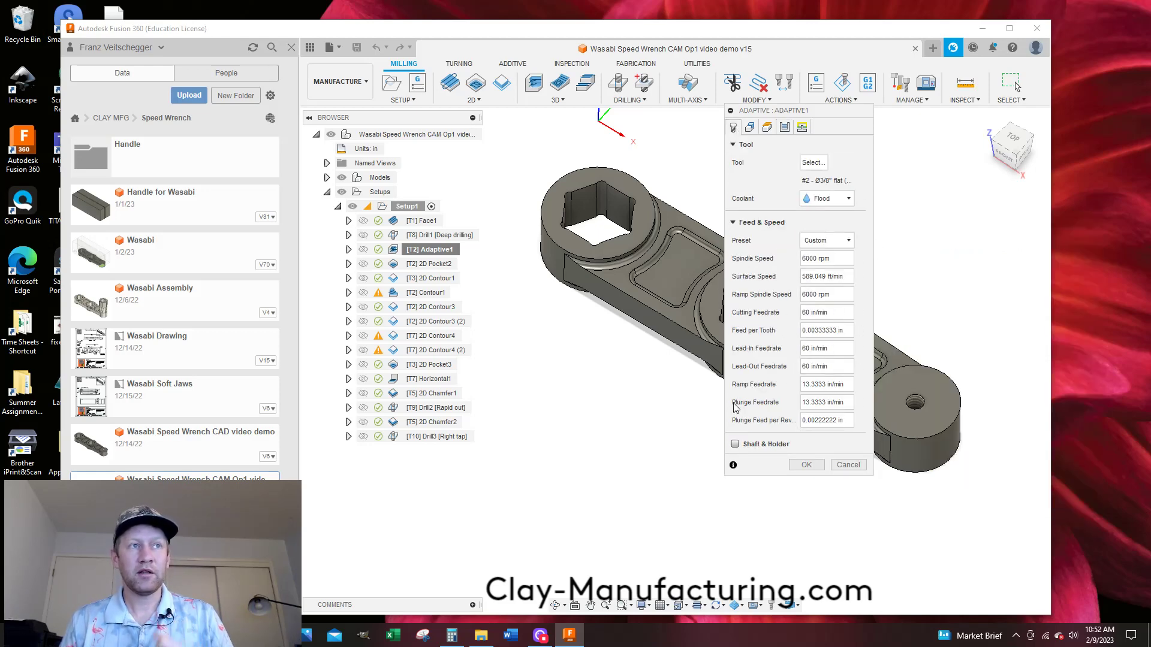
pyautogui.moveTo(844, 384); pyautogui.dragTo(798, 386)
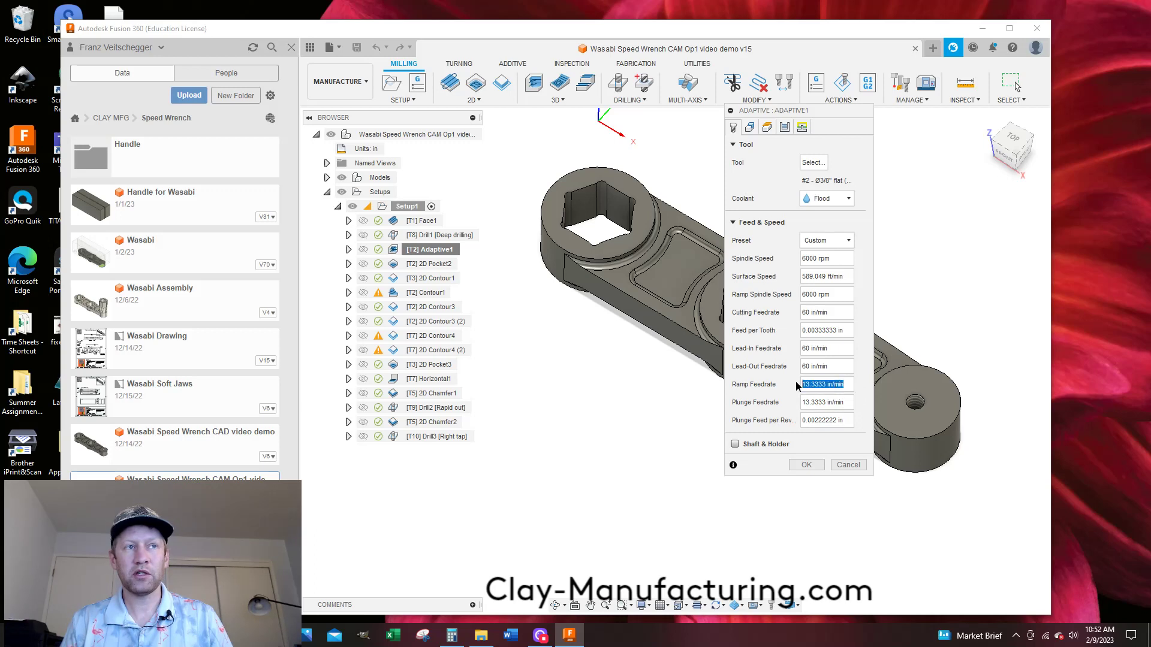